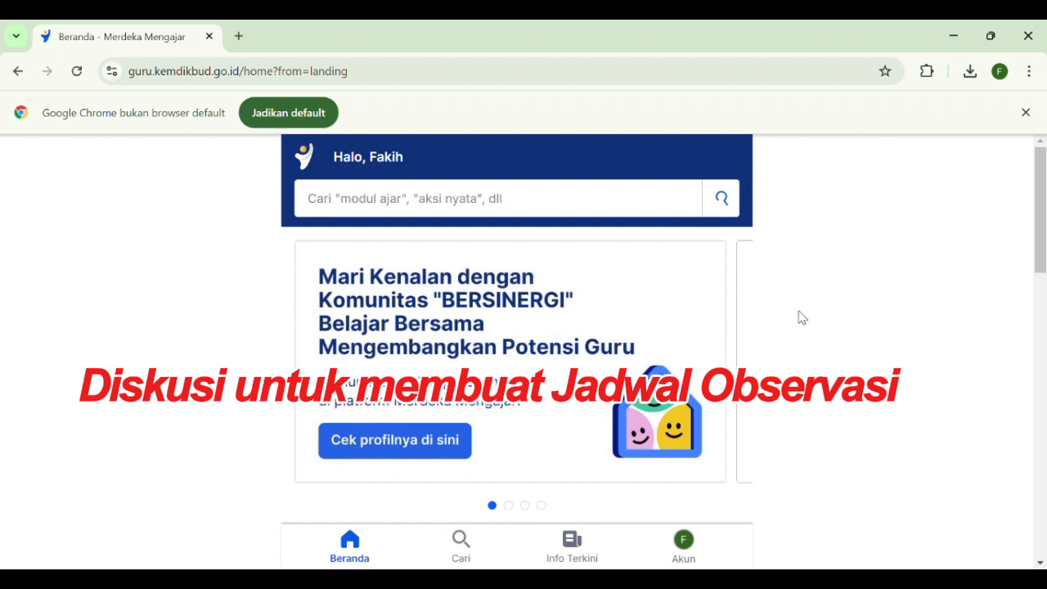
Open the Pengelolaan Kinerja service from the Pengembangan diri section of the home page
{"action": "scroll", "coordinate": [779, 304], "scroll_direction": "down", "scroll_amount": 2}
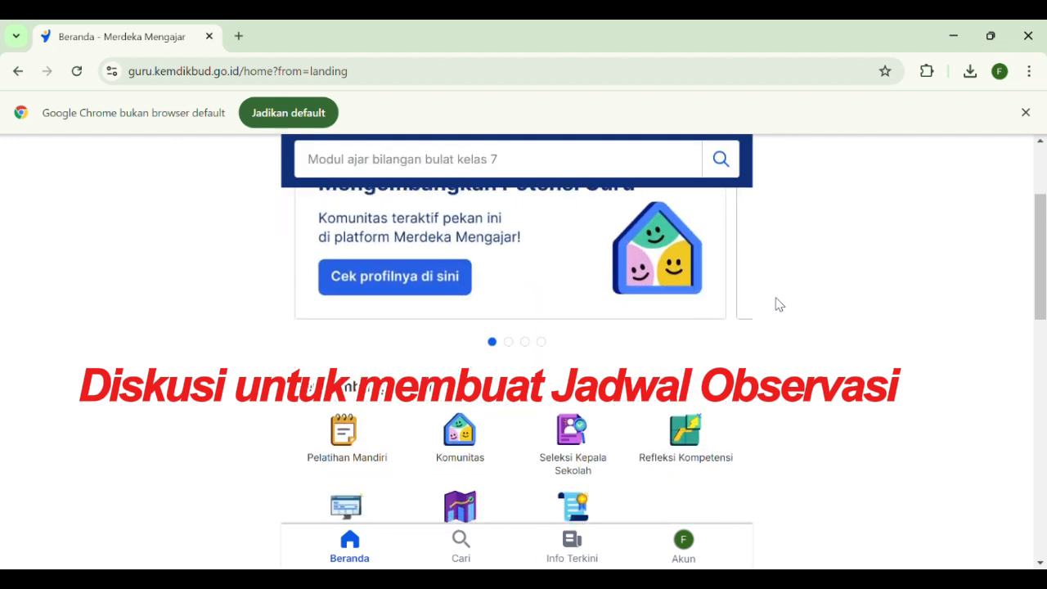
{"action": "scroll", "coordinate": [778, 304], "scroll_direction": "down", "scroll_amount": 1}
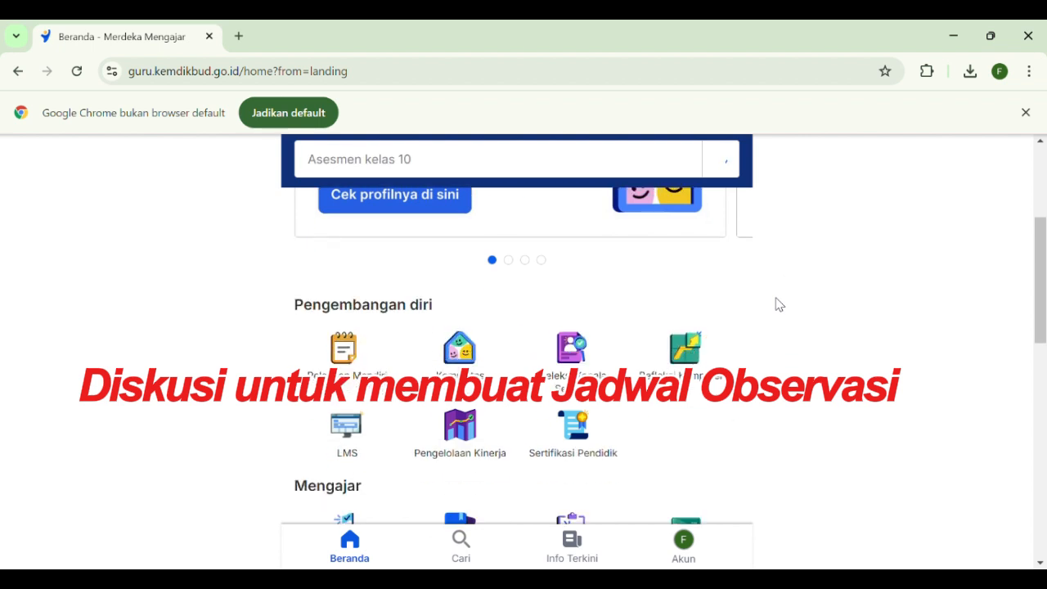
{"action": "scroll", "coordinate": [778, 304], "scroll_direction": "down", "scroll_amount": 1}
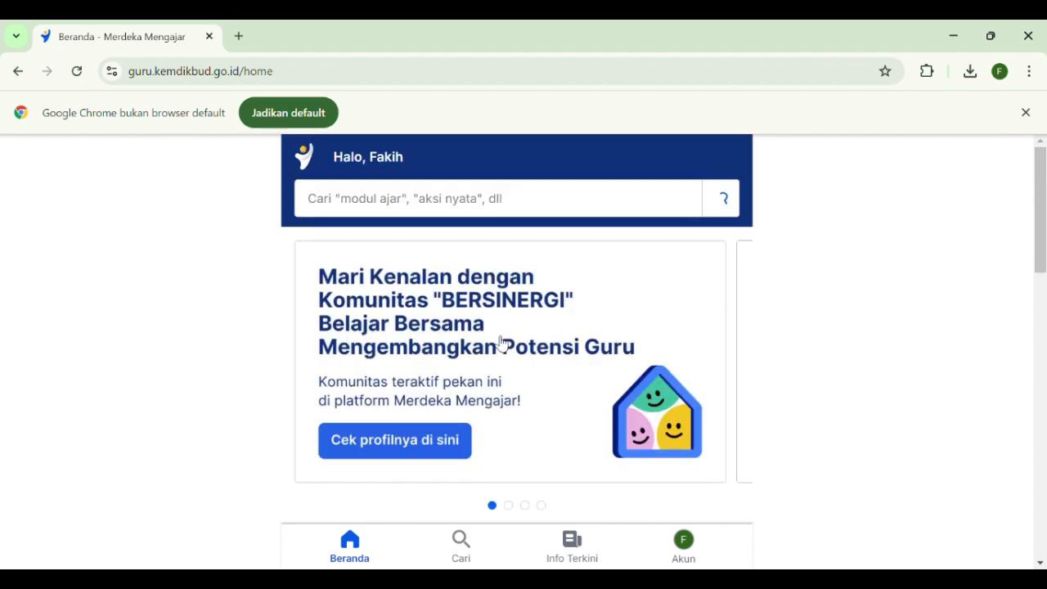
{"action": "scroll", "coordinate": [502, 342], "scroll_direction": "down", "scroll_amount": 4}
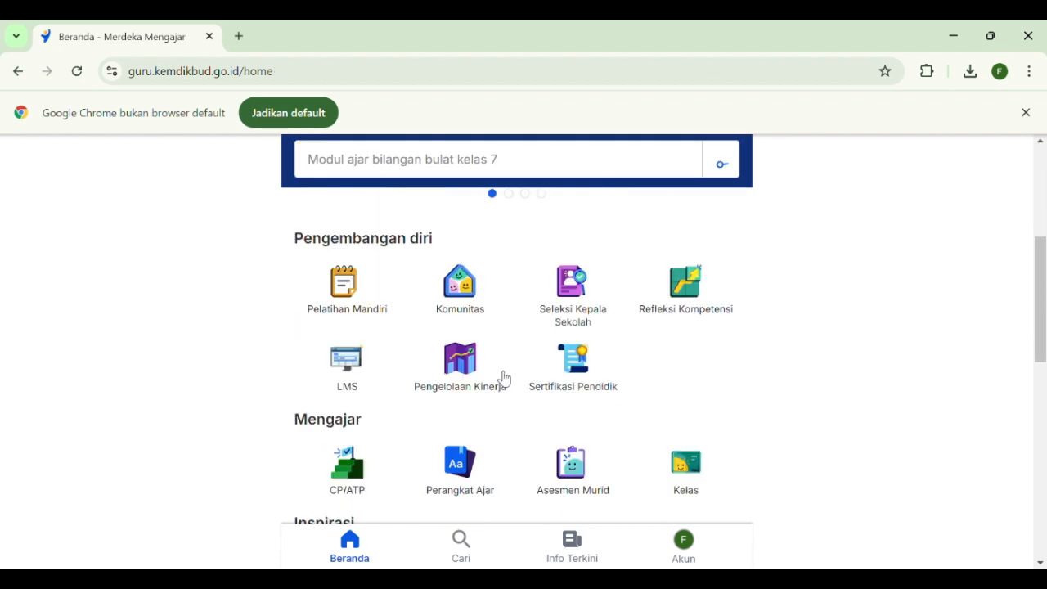
{"action": "left_click", "coordinate": [464, 344]}
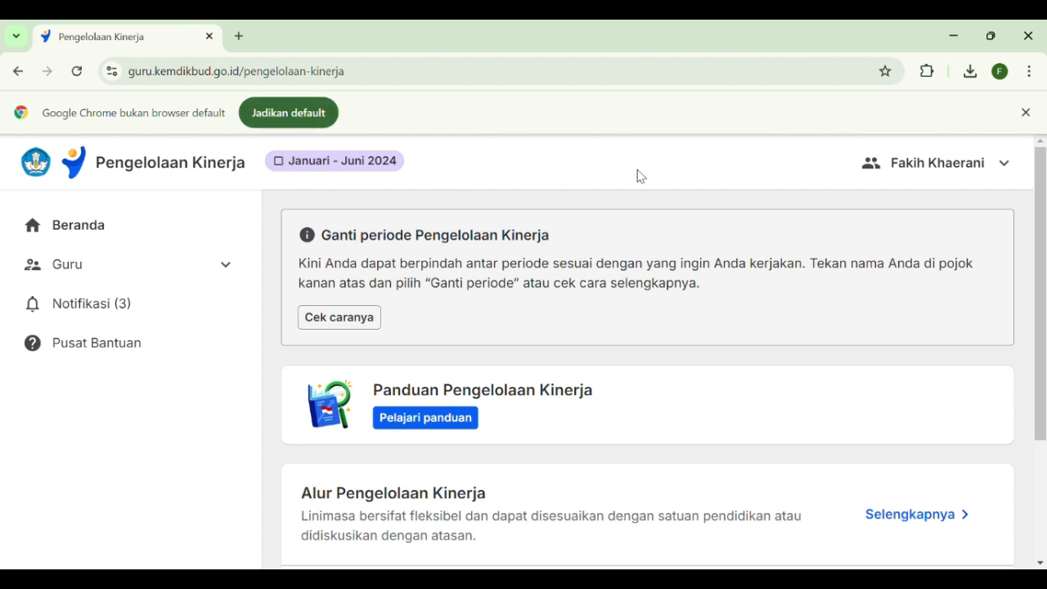
Switch the Pengelolaan Kinerja period to Juli - Desember 2024
{"action": "left_click", "coordinate": [1005, 168]}
{"action": "left_click", "coordinate": [802, 291]}
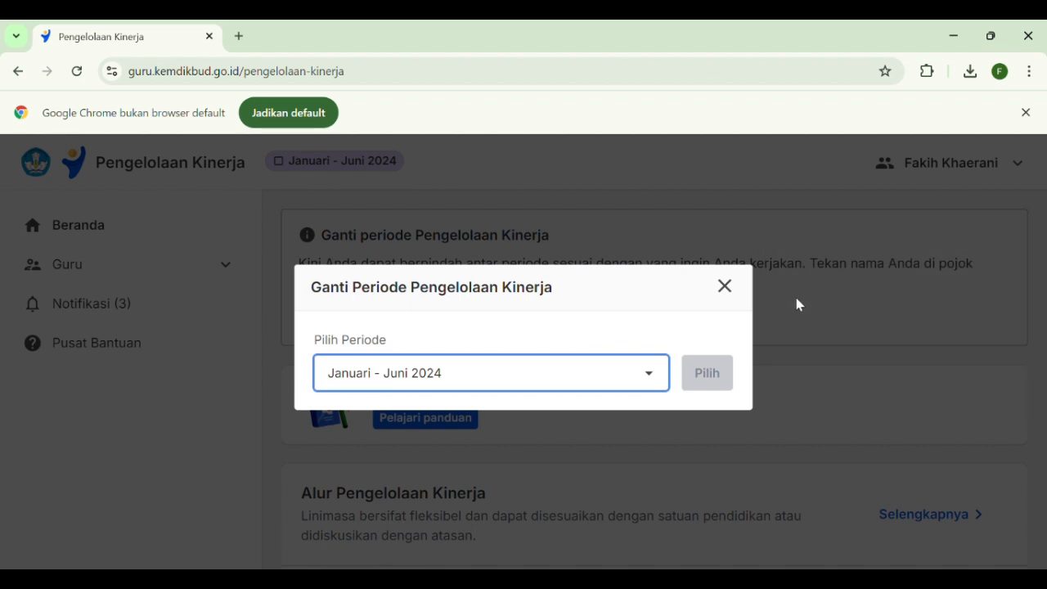
{"action": "left_click", "coordinate": [647, 373]}
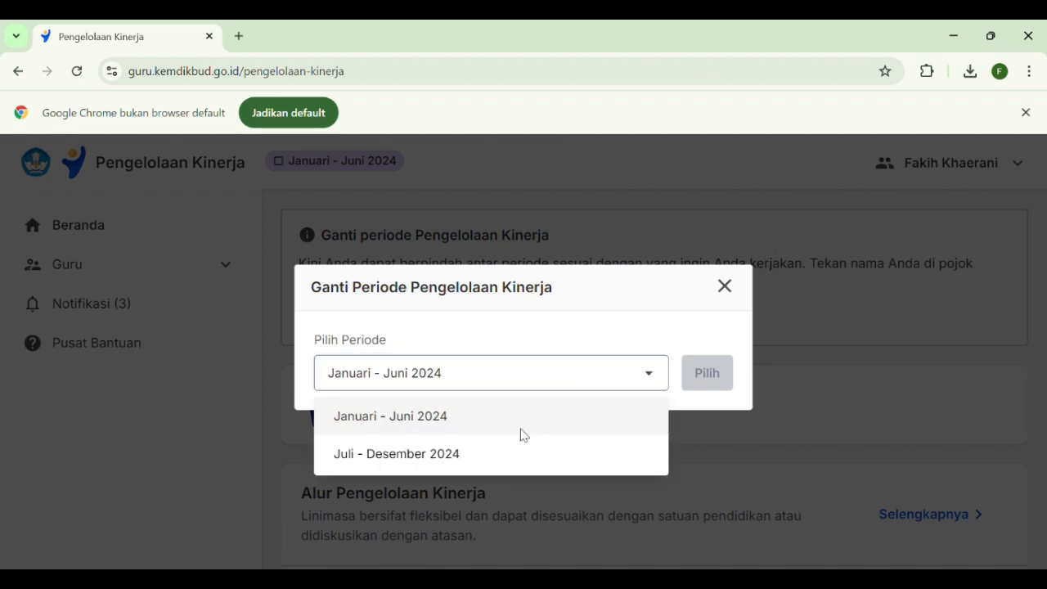
{"action": "left_click", "coordinate": [417, 459]}
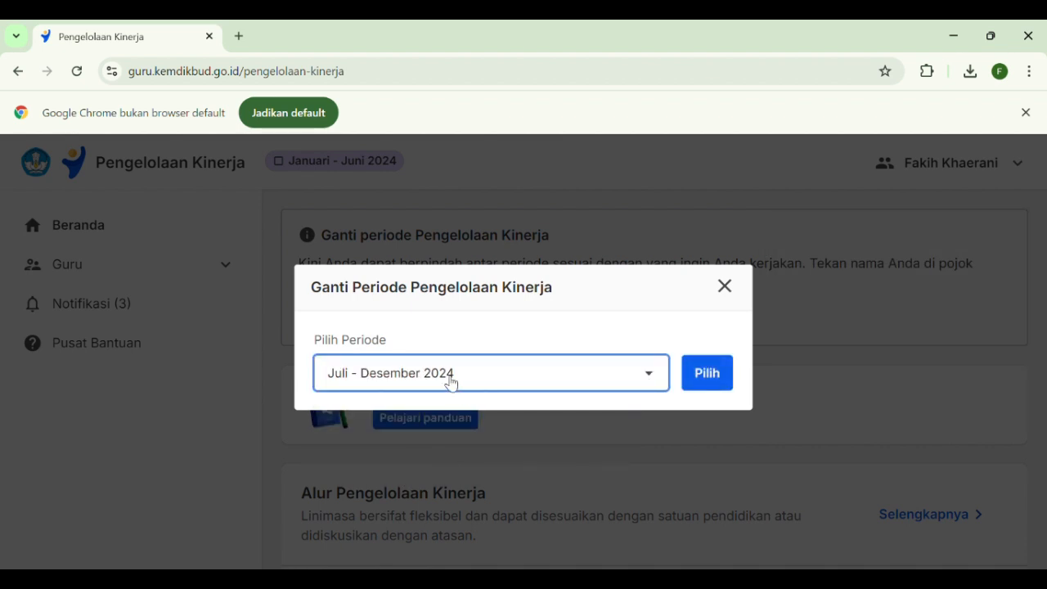
{"action": "left_click", "coordinate": [708, 374]}
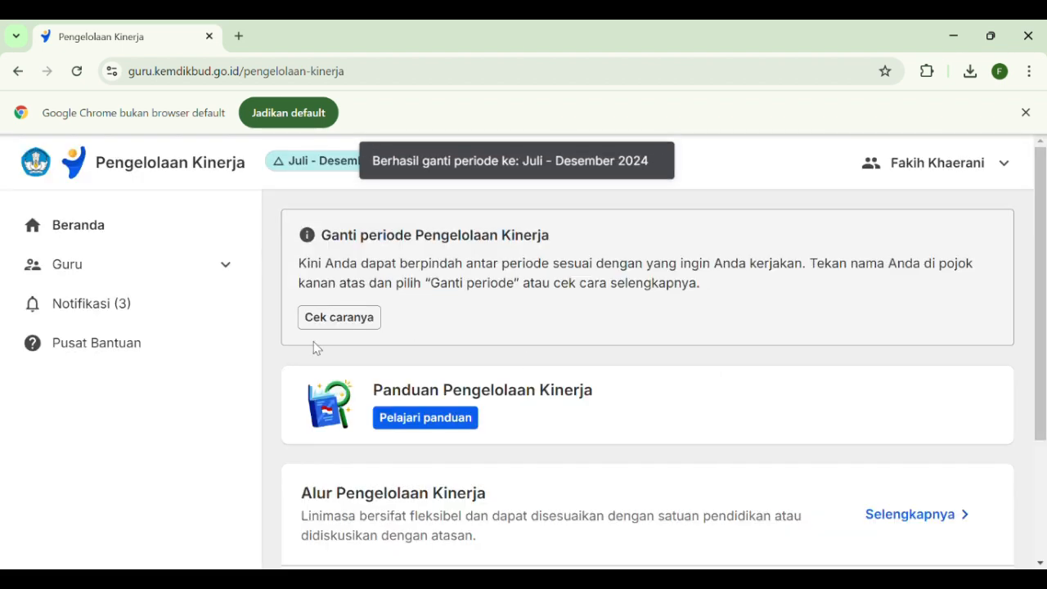
Go to the Guru page Sebagai Pegawai and open the Praktik Kinerja details for the period
{"action": "left_click", "coordinate": [199, 276]}
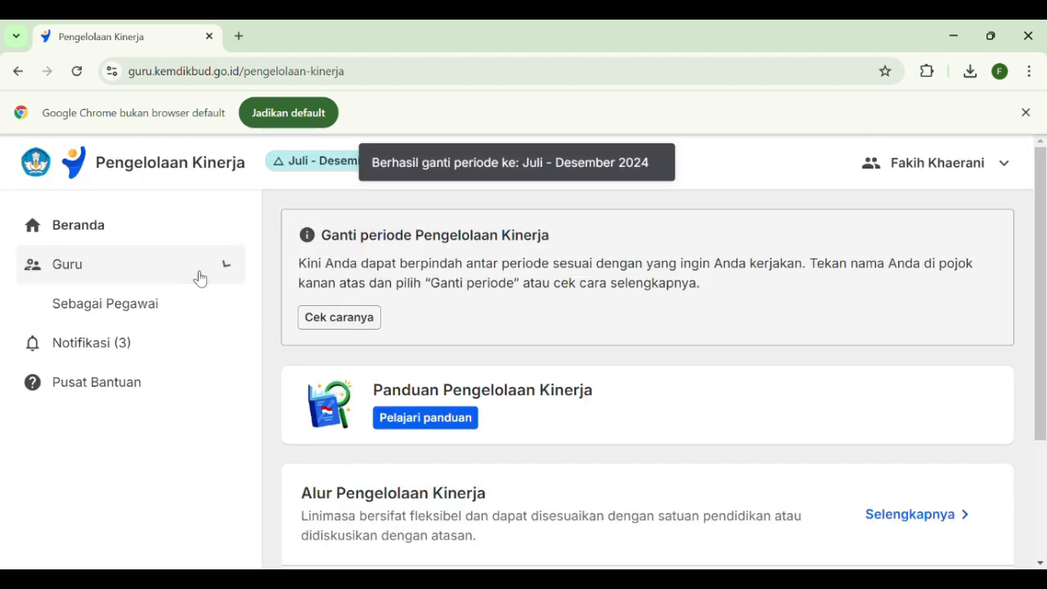
{"action": "left_click", "coordinate": [138, 318]}
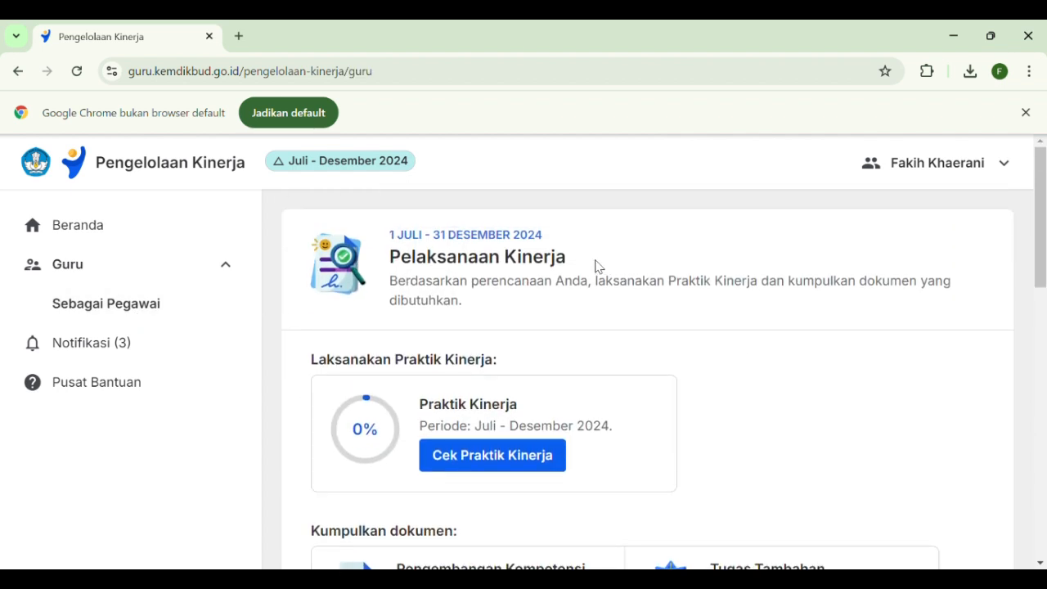
{"action": "scroll", "coordinate": [806, 378], "scroll_direction": "down", "scroll_amount": 1}
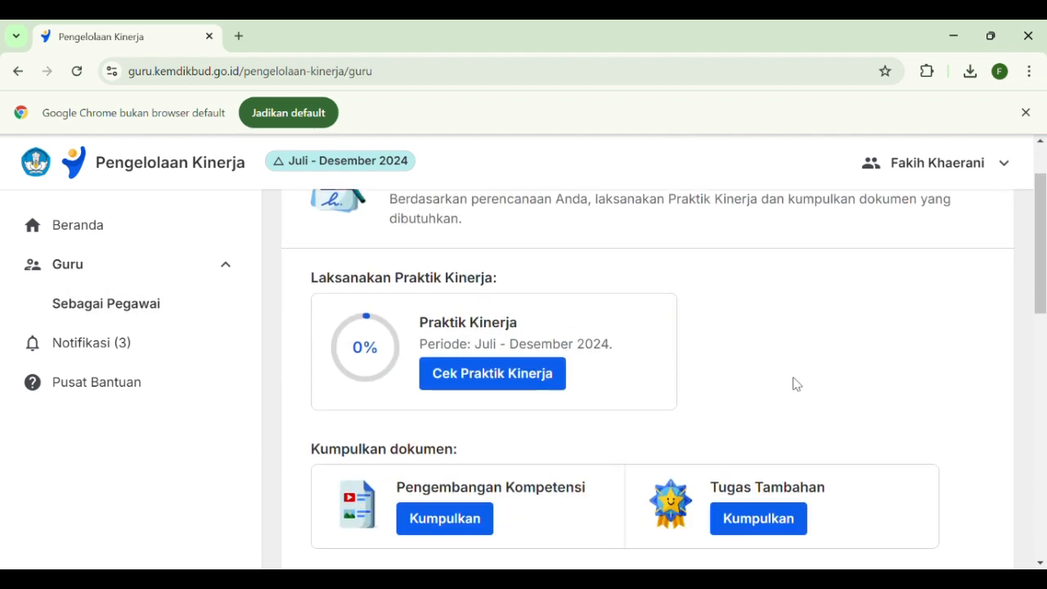
{"action": "scroll", "coordinate": [795, 384], "scroll_direction": "up", "scroll_amount": 1}
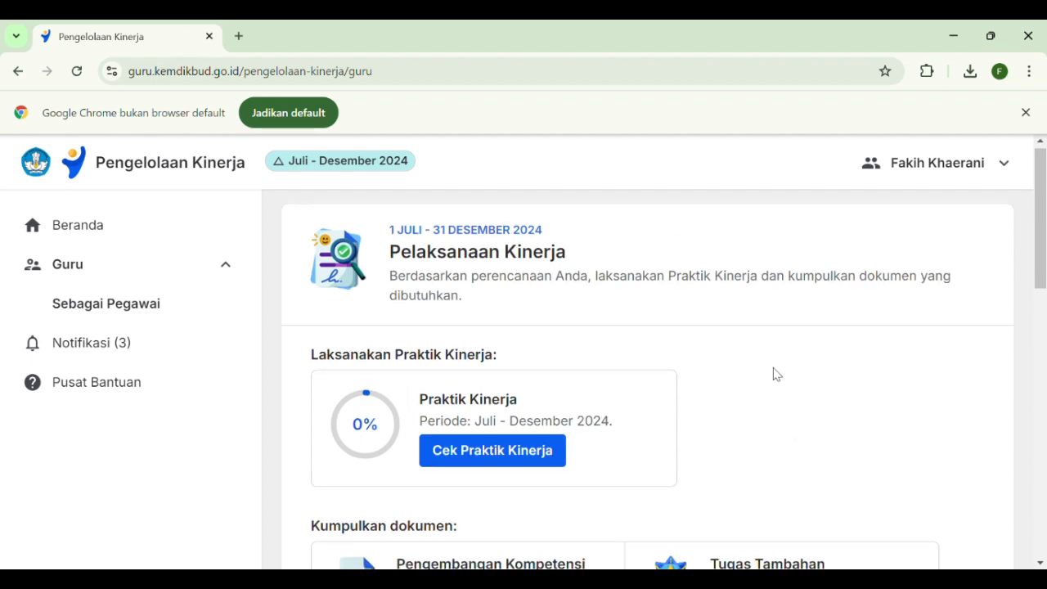
{"action": "scroll", "coordinate": [773, 375], "scroll_direction": "down", "scroll_amount": 1}
{"action": "scroll", "coordinate": [774, 372], "scroll_direction": "up", "scroll_amount": 1}
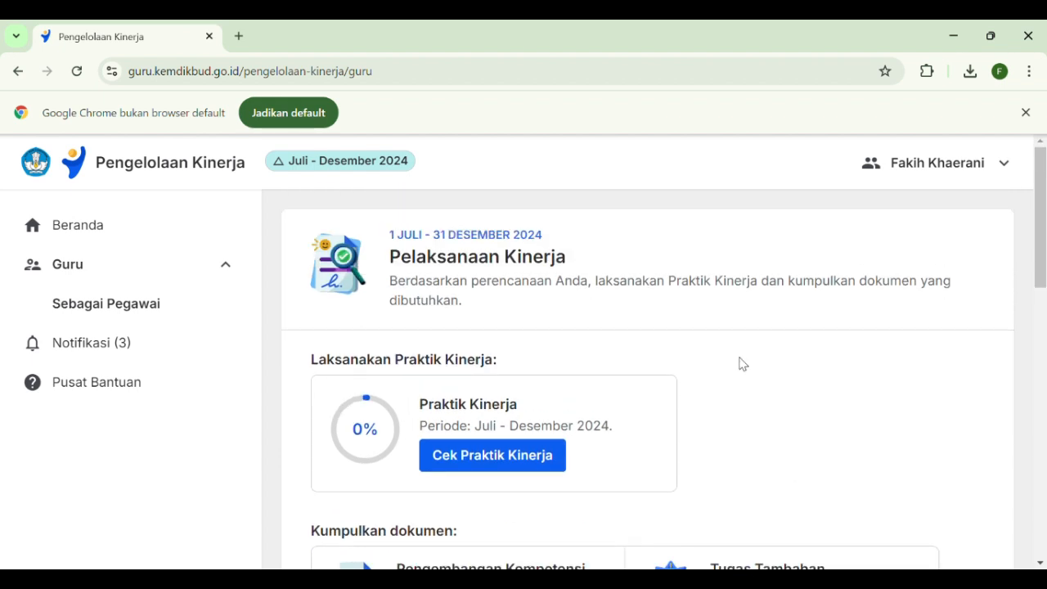
{"action": "scroll", "coordinate": [740, 364], "scroll_direction": "down", "scroll_amount": 1}
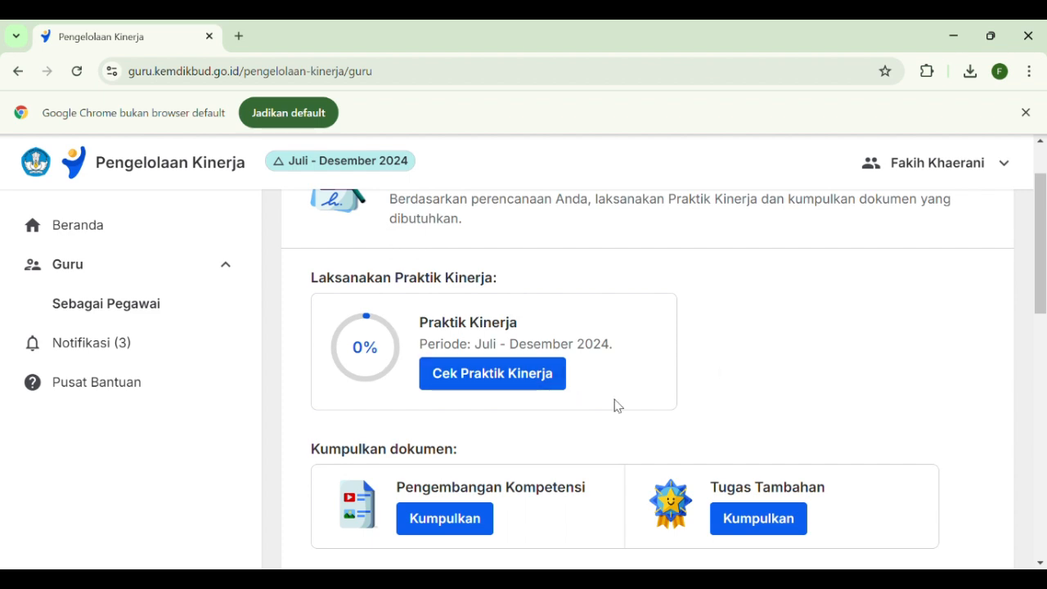
{"action": "scroll", "coordinate": [654, 397], "scroll_direction": "down", "scroll_amount": 1}
{"action": "scroll", "coordinate": [654, 396], "scroll_direction": "up", "scroll_amount": 1}
{"action": "left_click", "coordinate": [495, 383]}
Review the Rubrik Observasi target behaviours for the Penerapan Disiplin Positif indicator and acknowledge the rubric
{"action": "scroll", "coordinate": [531, 337], "scroll_direction": "down", "scroll_amount": 4}
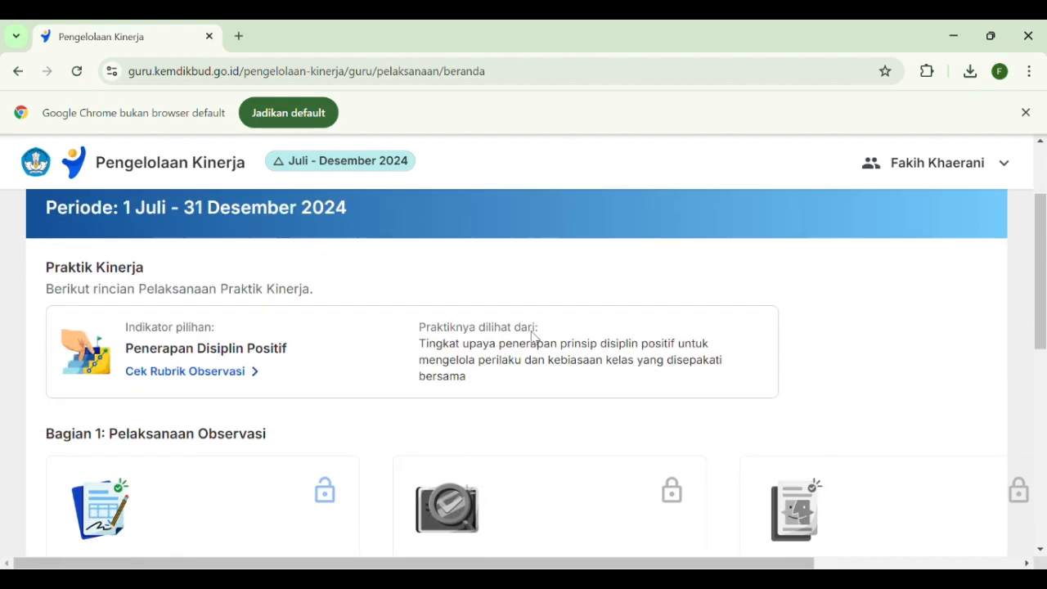
{"action": "scroll", "coordinate": [521, 334], "scroll_direction": "up", "scroll_amount": 3}
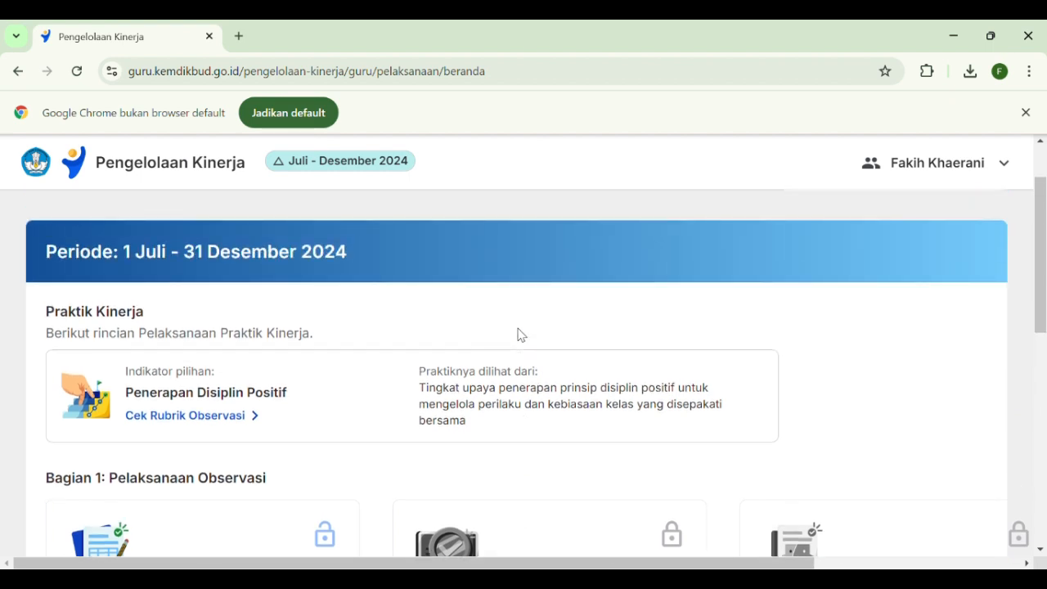
{"action": "scroll", "coordinate": [521, 334], "scroll_direction": "down", "scroll_amount": 3}
{"action": "scroll", "coordinate": [521, 335], "scroll_direction": "up", "scroll_amount": 2}
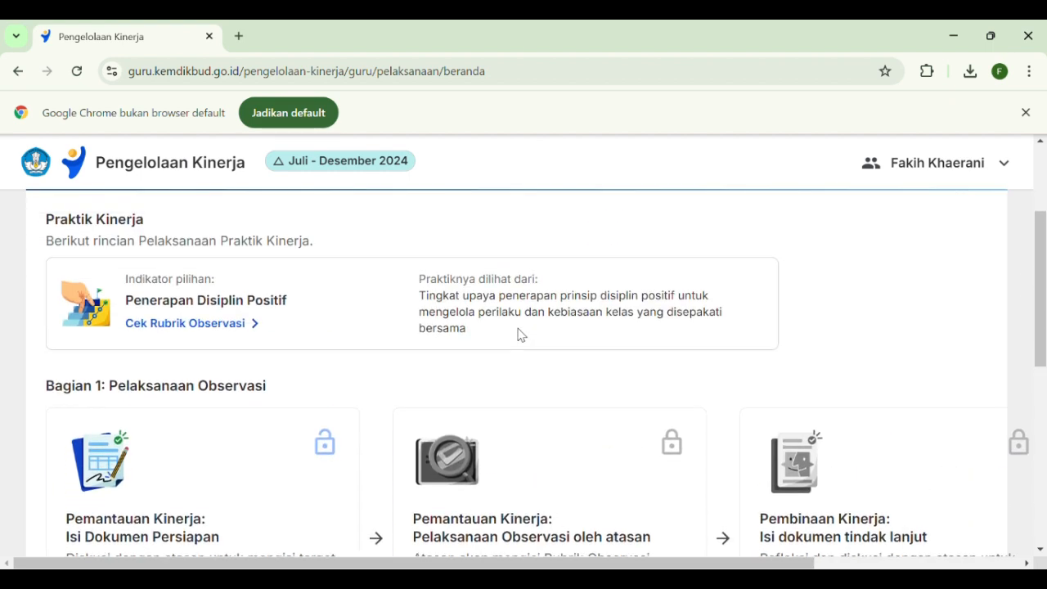
{"action": "scroll", "coordinate": [524, 336], "scroll_direction": "up", "scroll_amount": 1}
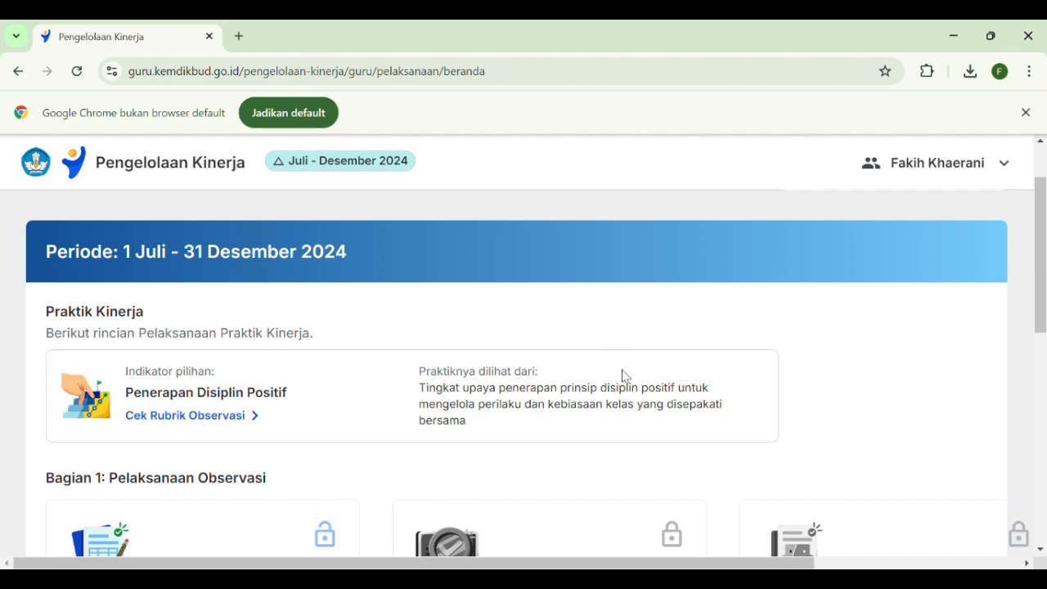
{"action": "scroll", "coordinate": [313, 341], "scroll_direction": "down", "scroll_amount": 1}
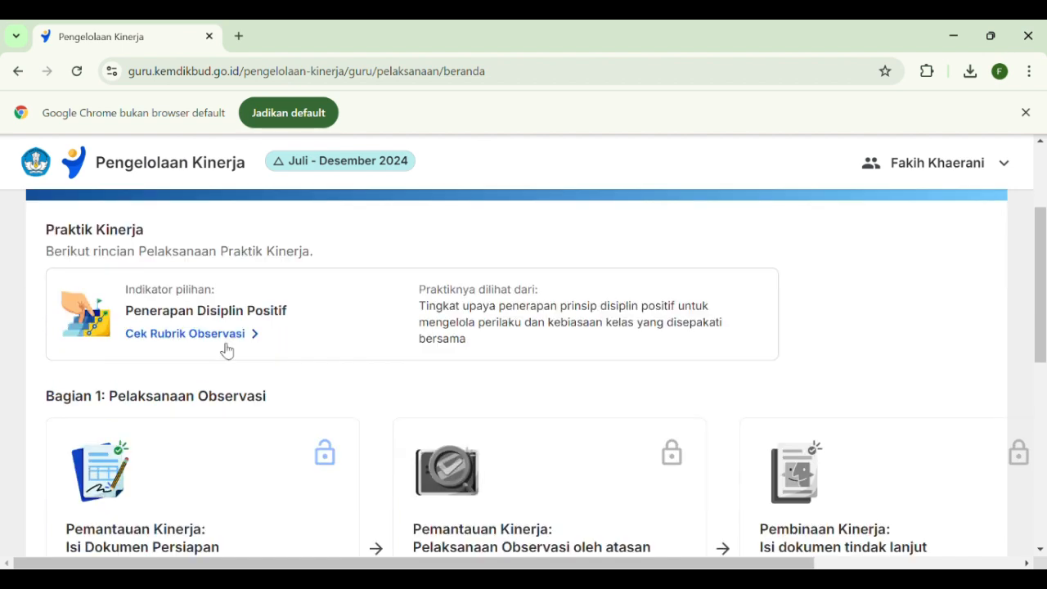
{"action": "left_click", "coordinate": [283, 338]}
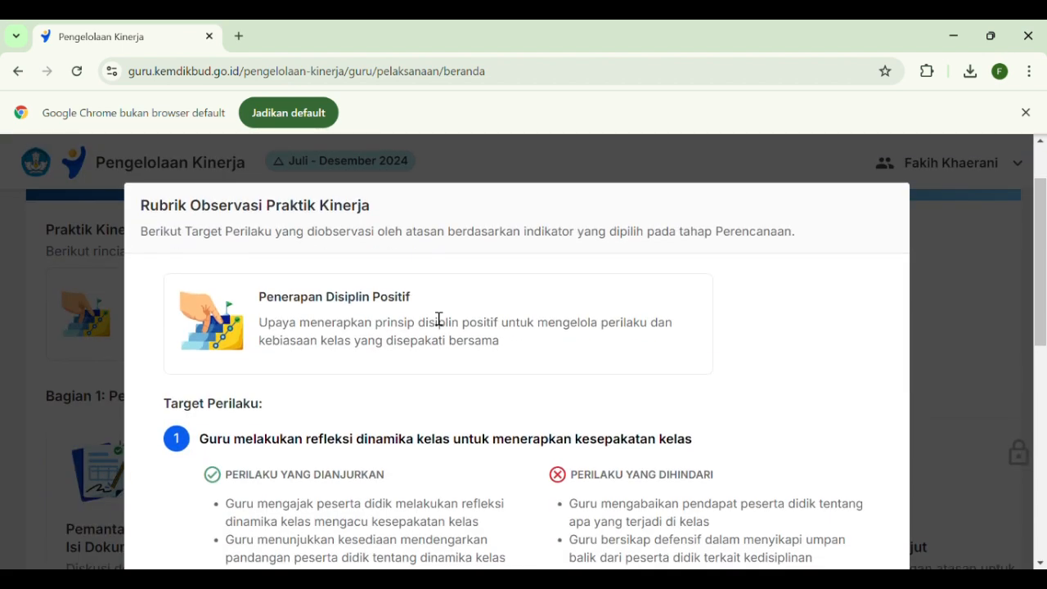
{"action": "scroll", "coordinate": [439, 318], "scroll_direction": "down", "scroll_amount": 3}
{"action": "scroll", "coordinate": [438, 317], "scroll_direction": "down", "scroll_amount": 4}
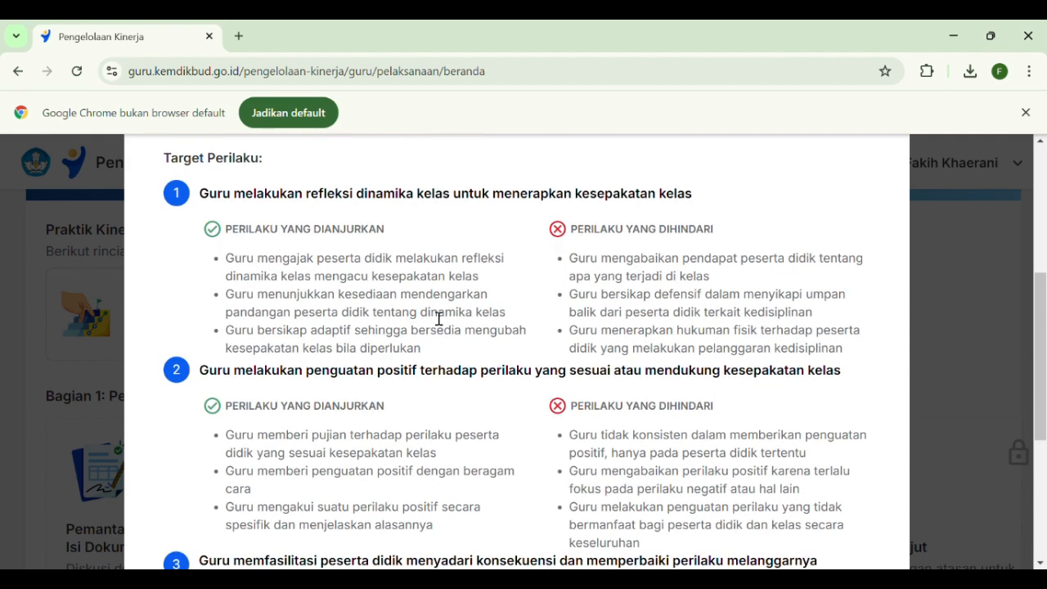
{"action": "scroll", "coordinate": [434, 317], "scroll_direction": "up", "scroll_amount": 4}
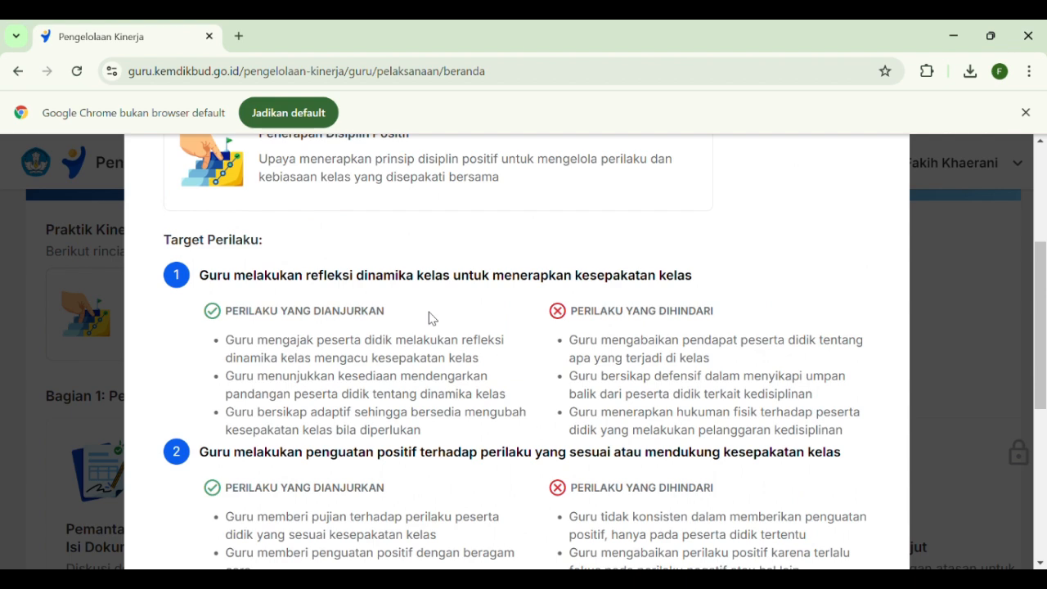
{"action": "scroll", "coordinate": [431, 318], "scroll_direction": "down", "scroll_amount": 2}
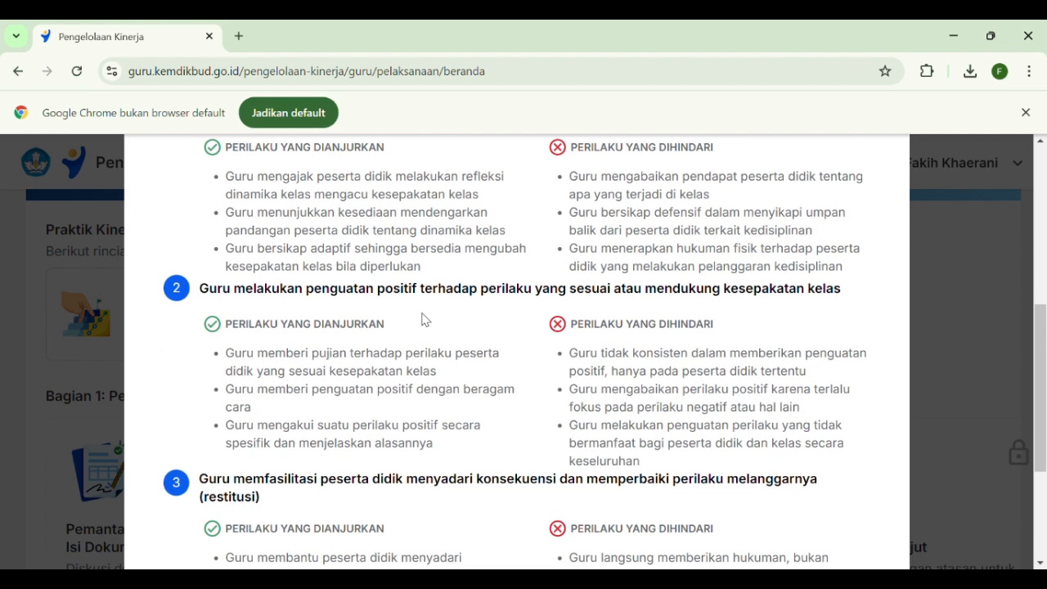
{"action": "scroll", "coordinate": [424, 319], "scroll_direction": "up", "scroll_amount": 1}
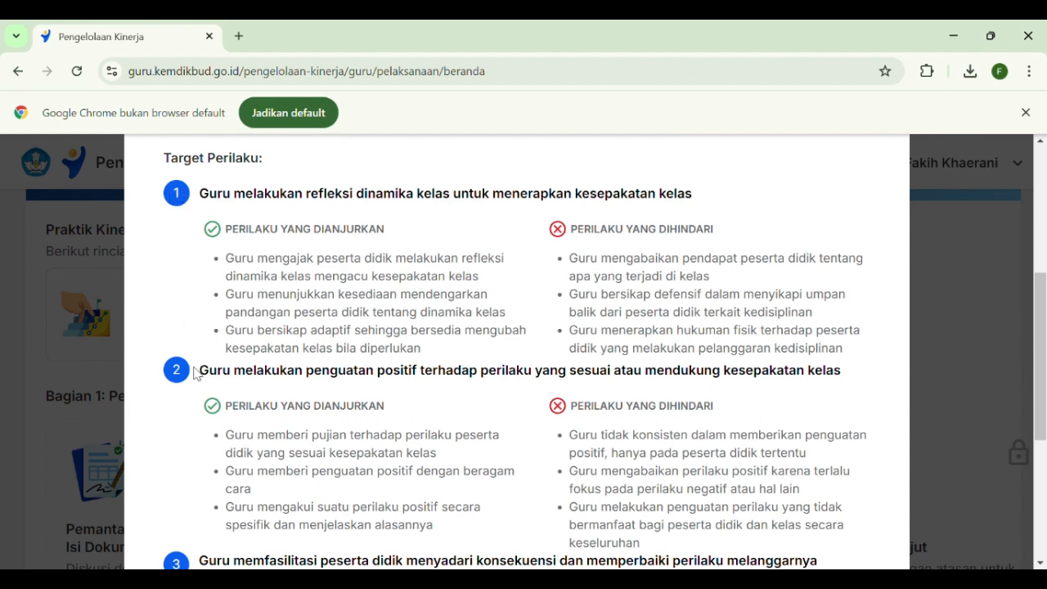
{"action": "scroll", "coordinate": [519, 398], "scroll_direction": "down", "scroll_amount": 4}
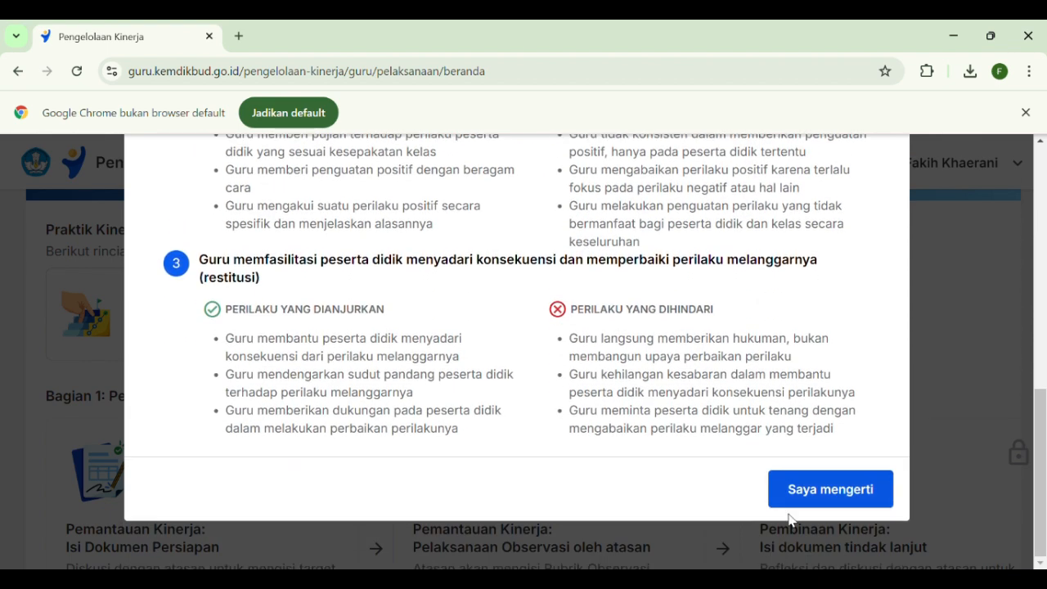
{"action": "left_click", "coordinate": [830, 491]}
Open the Dokumen Persiapan form under Bagian 1: Pelaksanaan Observasi
{"action": "scroll", "coordinate": [288, 346], "scroll_direction": "down", "scroll_amount": 2}
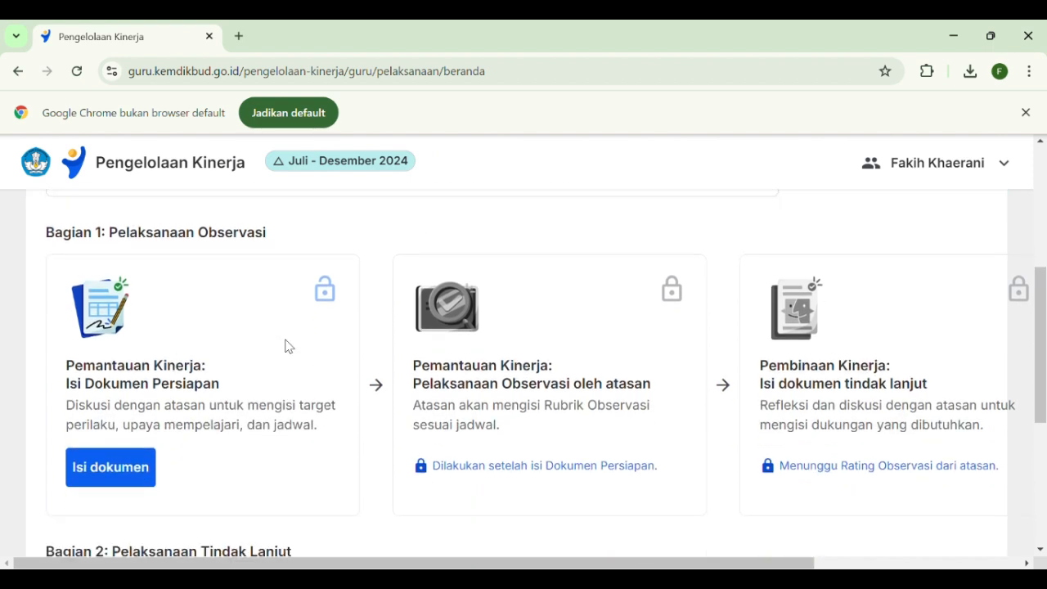
{"action": "scroll", "coordinate": [288, 346], "scroll_direction": "down", "scroll_amount": 1}
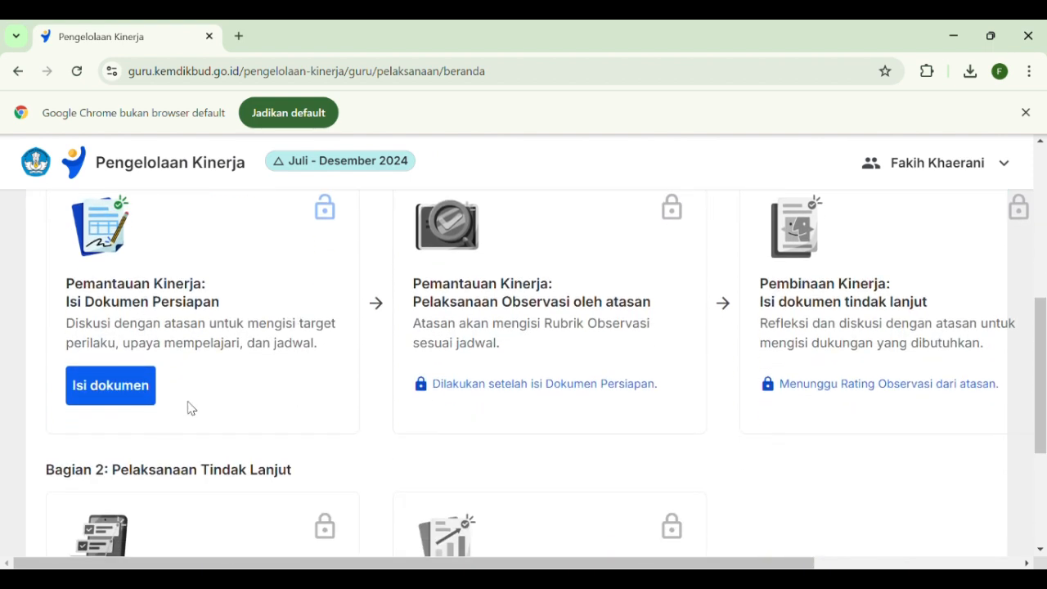
{"action": "left_click", "coordinate": [104, 401]}
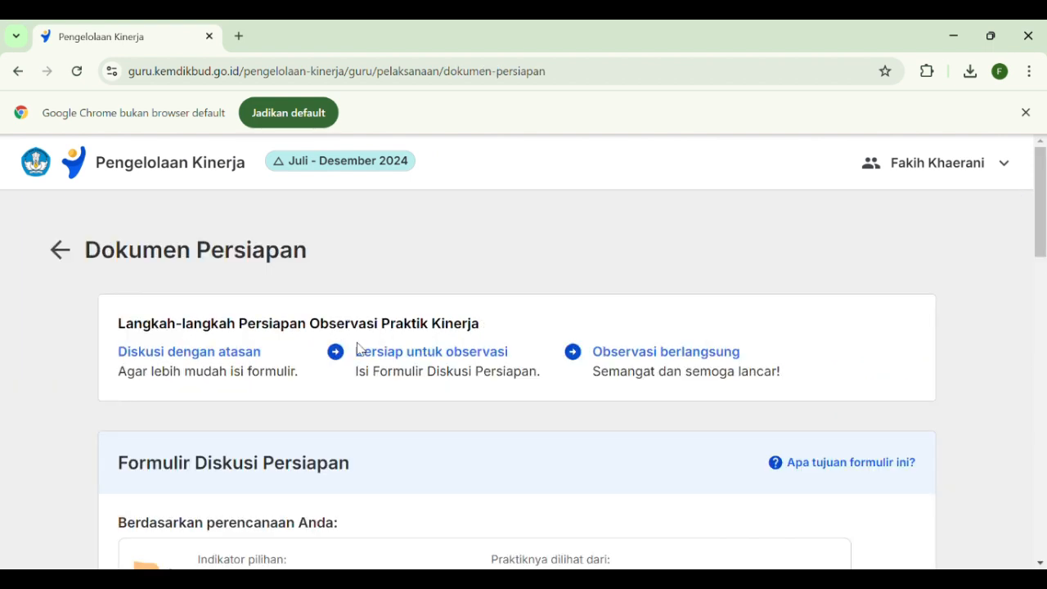
Select the target behaviours "Guru melakukan refleksi dinamika kelas" and "Guru melakukan penguatan positif" in the Formulir Diskusi Persiapan
{"action": "scroll", "coordinate": [358, 348], "scroll_direction": "down", "scroll_amount": 4}
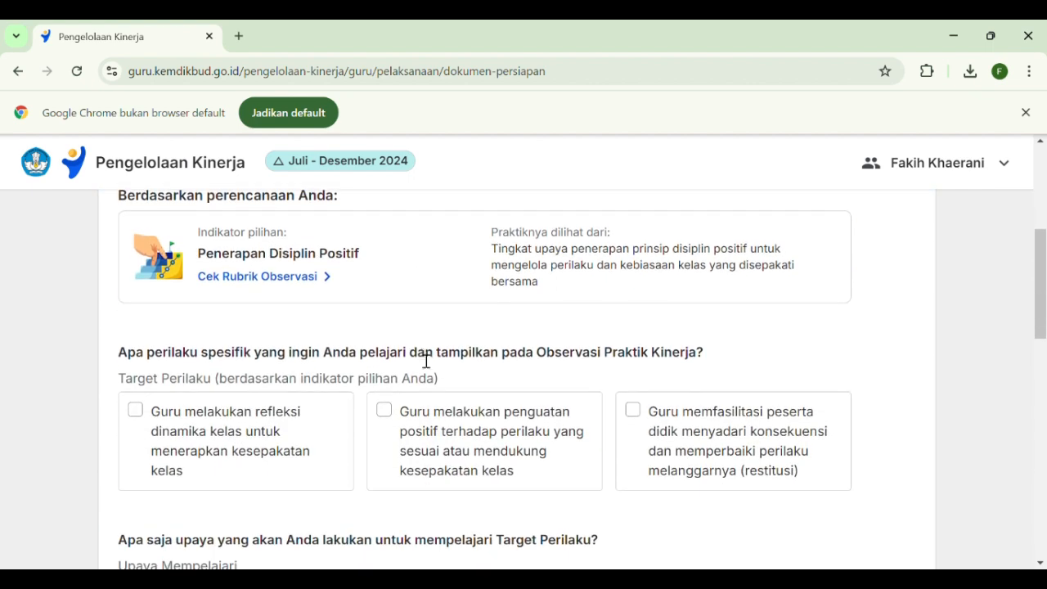
{"action": "scroll", "coordinate": [449, 337], "scroll_direction": "down", "scroll_amount": 1}
{"action": "scroll", "coordinate": [463, 334], "scroll_direction": "down", "scroll_amount": 1}
{"action": "scroll", "coordinate": [467, 336], "scroll_direction": "up", "scroll_amount": 1}
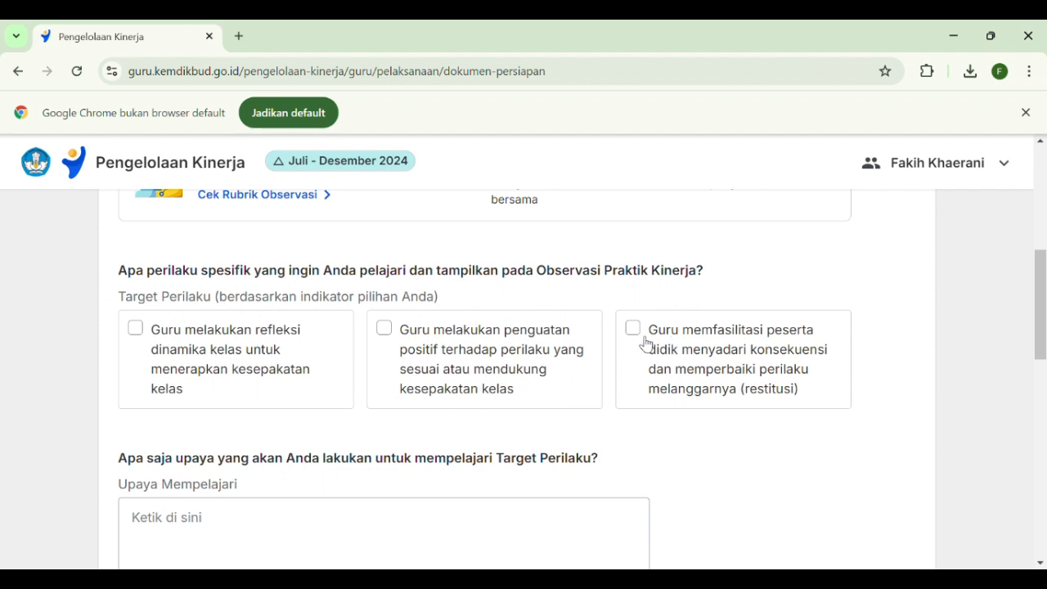
{"action": "scroll", "coordinate": [201, 321], "scroll_direction": "up", "scroll_amount": 1}
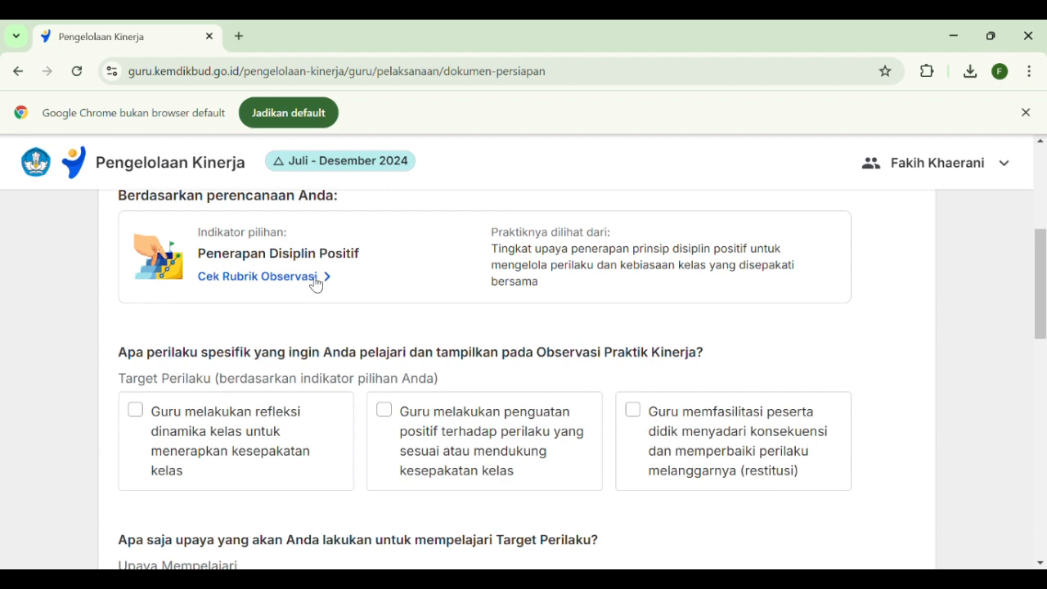
{"action": "scroll", "coordinate": [140, 329], "scroll_direction": "down", "scroll_amount": 1}
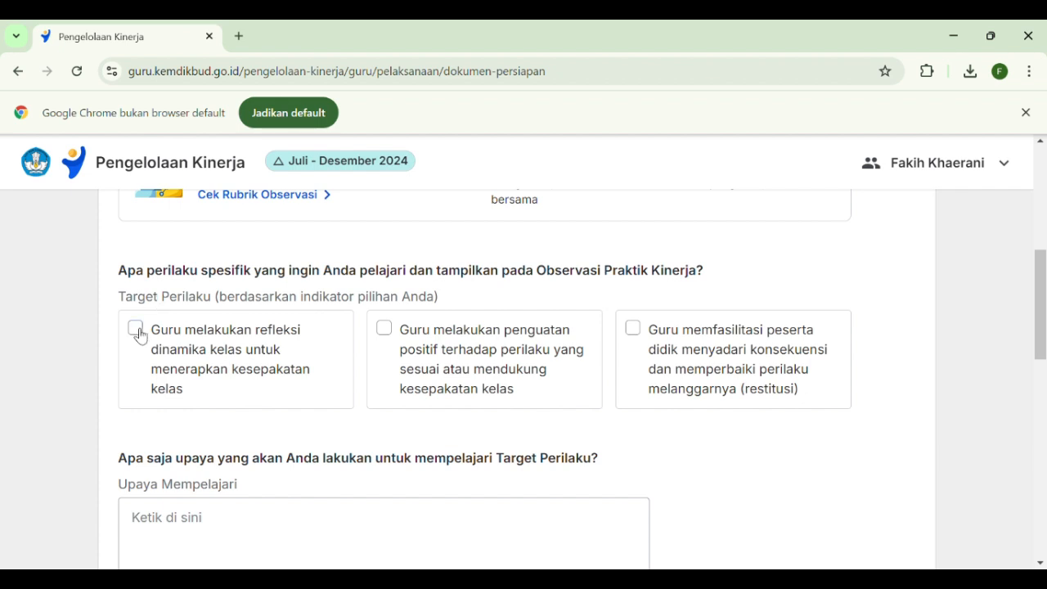
{"action": "left_click", "coordinate": [136, 330]}
{"action": "left_click", "coordinate": [384, 329]}
{"action": "scroll", "coordinate": [469, 362], "scroll_direction": "down", "scroll_amount": 1}
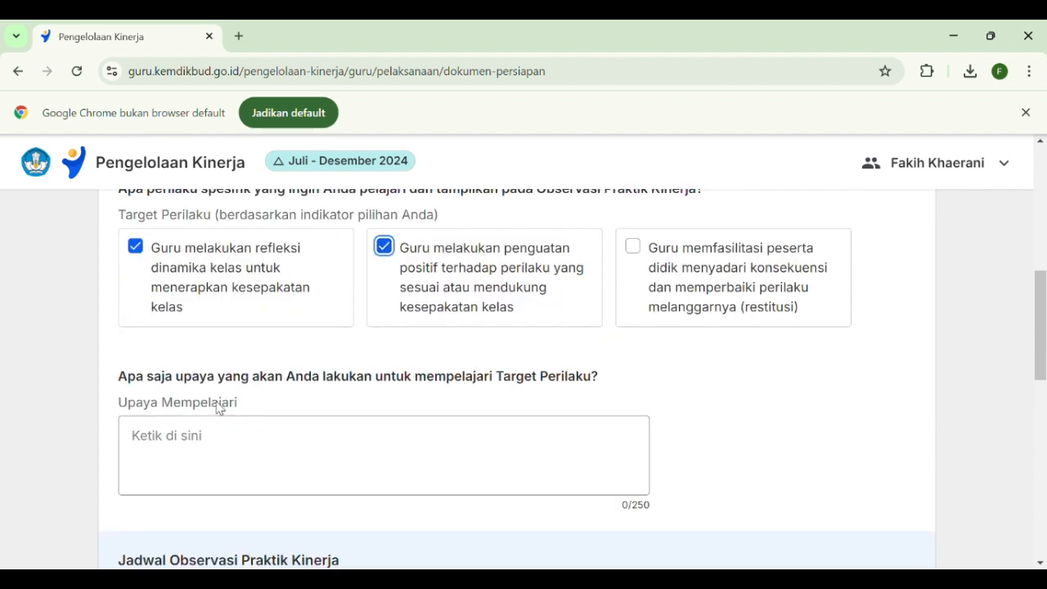
{"action": "scroll", "coordinate": [195, 385], "scroll_direction": "down", "scroll_amount": 1}
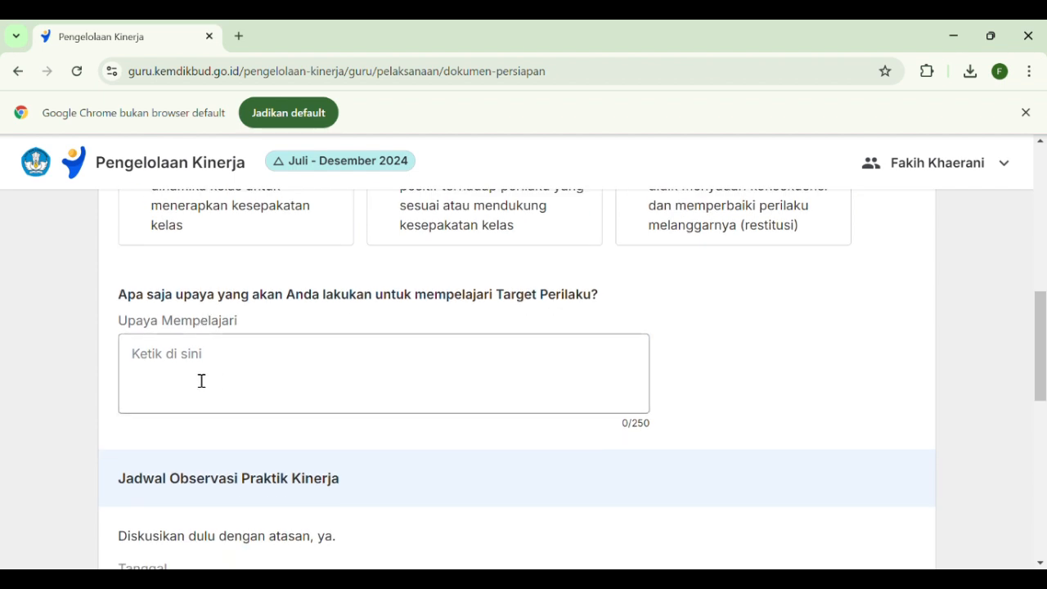
Copy "mengajak peserta didik melakukan refleksi dinamika kelas mengacu kesepakatan kelas" from the recommended behaviours in the Rubrik Observasi and close the rubric
{"action": "scroll", "coordinate": [203, 379], "scroll_direction": "up", "scroll_amount": 3}
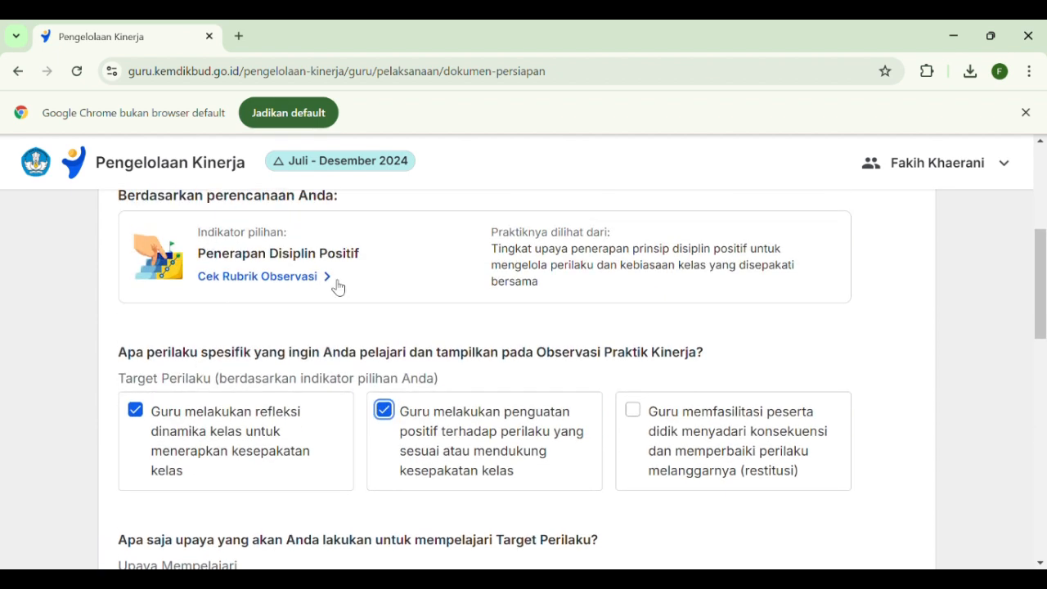
{"action": "scroll", "coordinate": [351, 306], "scroll_direction": "down", "scroll_amount": 1}
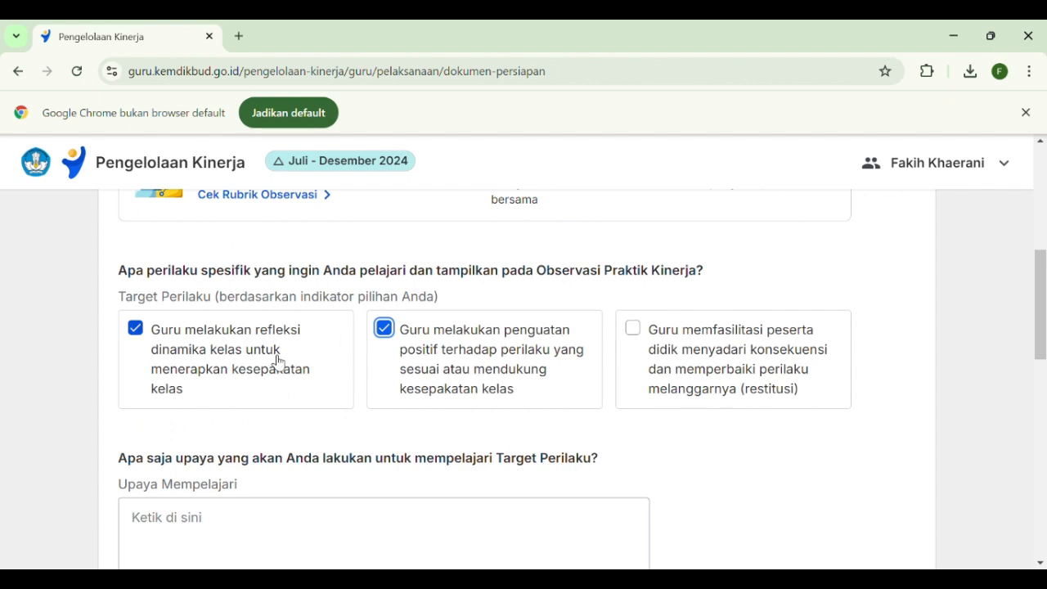
{"action": "scroll", "coordinate": [276, 307], "scroll_direction": "up", "scroll_amount": 1}
{"action": "left_click", "coordinate": [323, 279]}
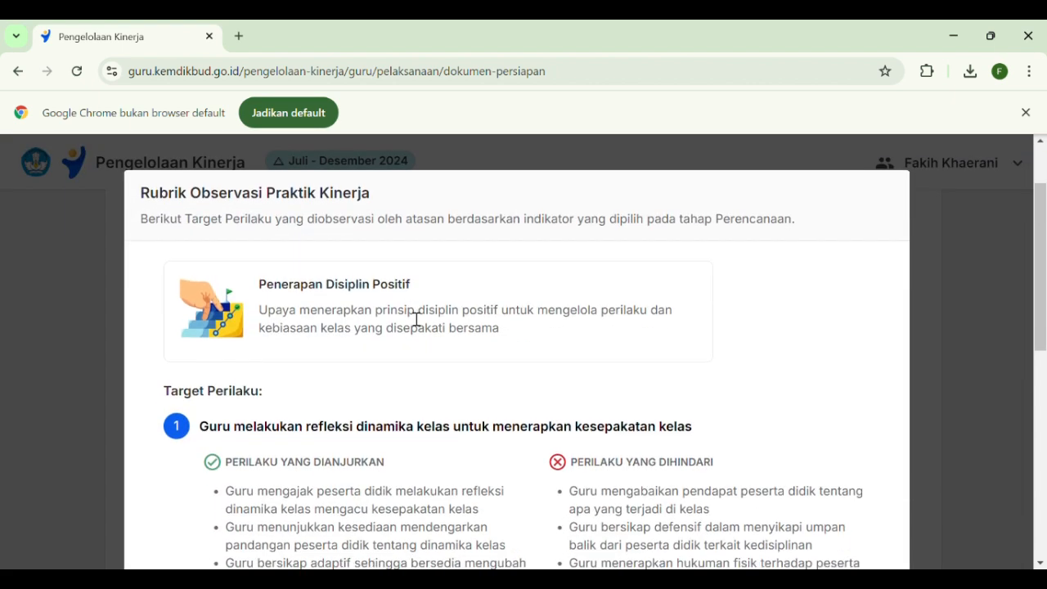
{"action": "scroll", "coordinate": [413, 323], "scroll_direction": "down", "scroll_amount": 3}
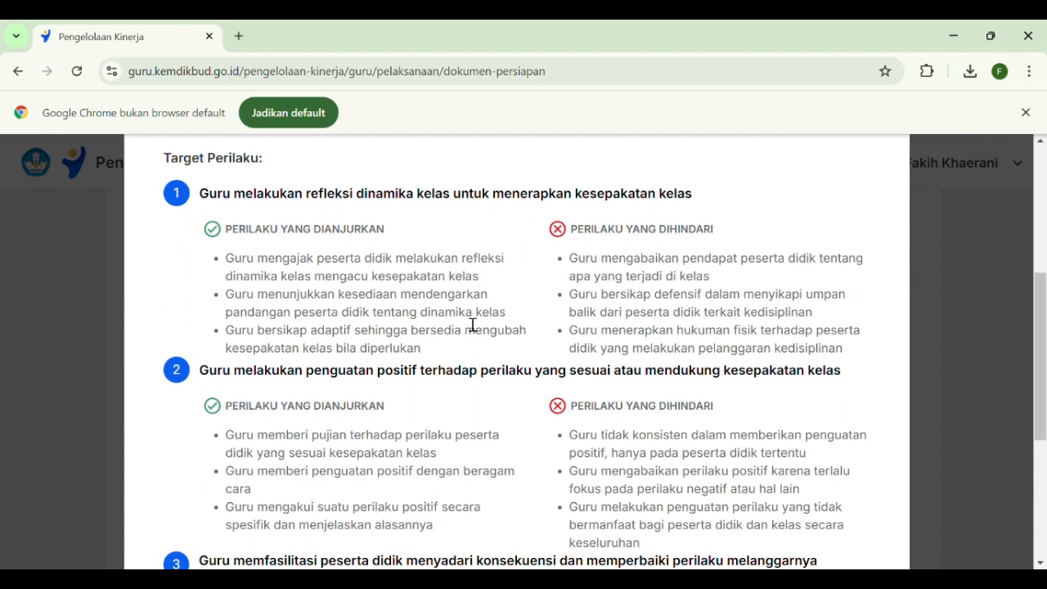
{"action": "left_click_drag", "start_coordinate": [481, 279], "coordinate": [260, 272]}
{"action": "key", "text": "ctrl+c"}
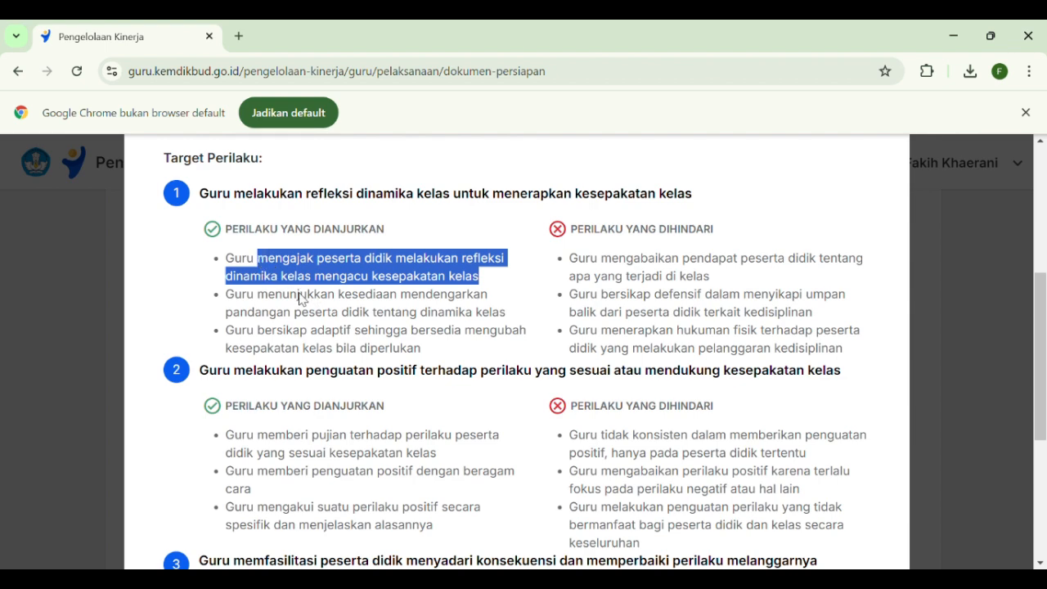
{"action": "scroll", "coordinate": [734, 471], "scroll_direction": "down", "scroll_amount": 4}
{"action": "left_click", "coordinate": [831, 489]}
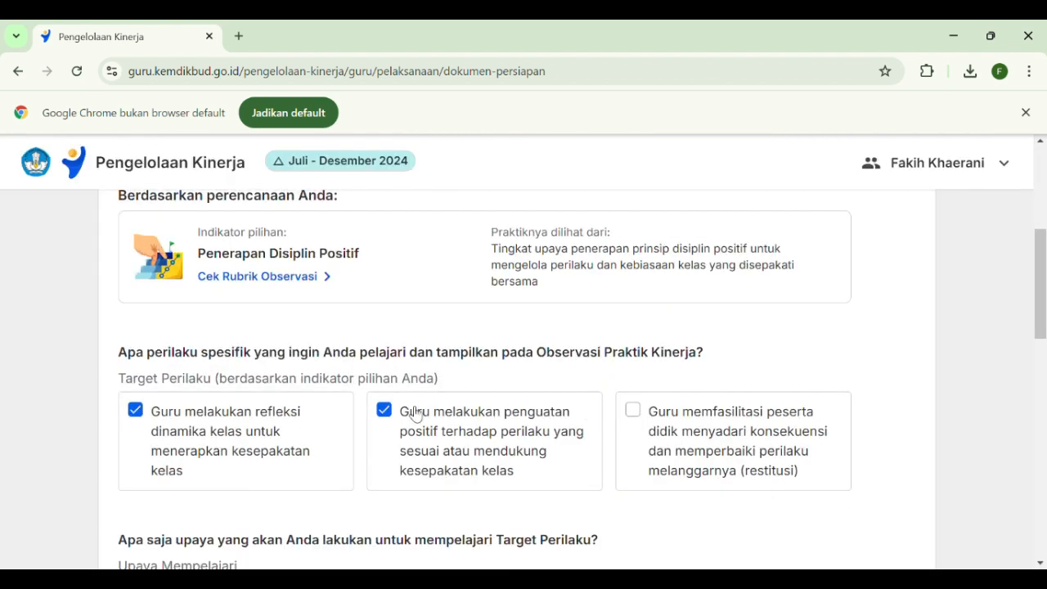
Enter "1. Mengajak peserta didik melakukan refleksi dinamika kelas mengacu kesepakatan kelas" under Upaya Mempelajari, with the first word capitalised
{"action": "scroll", "coordinate": [311, 390], "scroll_direction": "down", "scroll_amount": 4}
{"action": "scroll", "coordinate": [158, 420], "scroll_direction": "up", "scroll_amount": 2}
{"action": "left_click", "coordinate": [155, 447]}
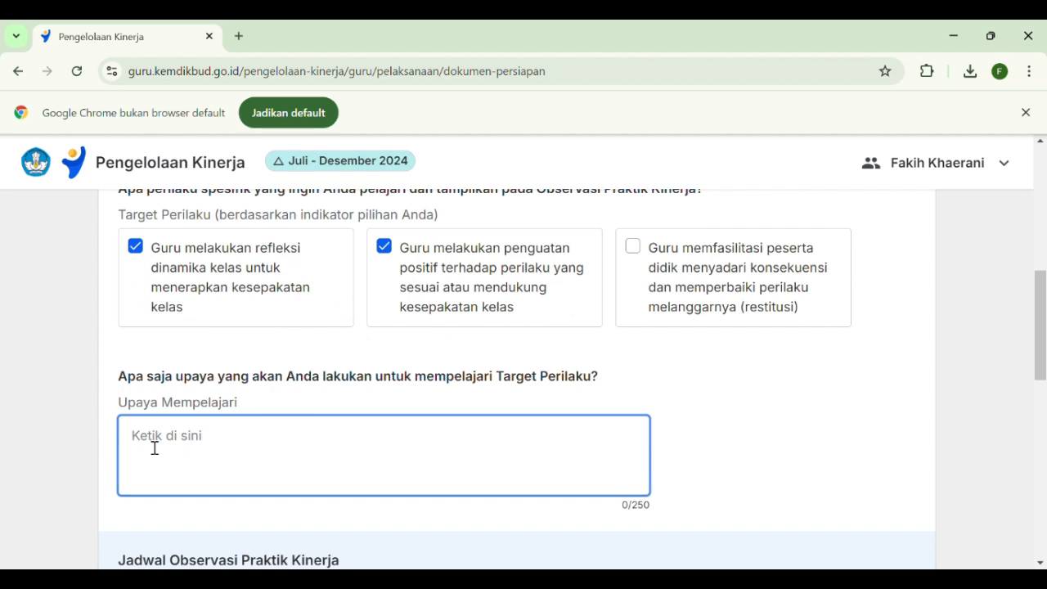
{"action": "type", "text": "1."}
{"action": "key", "text": "ctrl+v"}
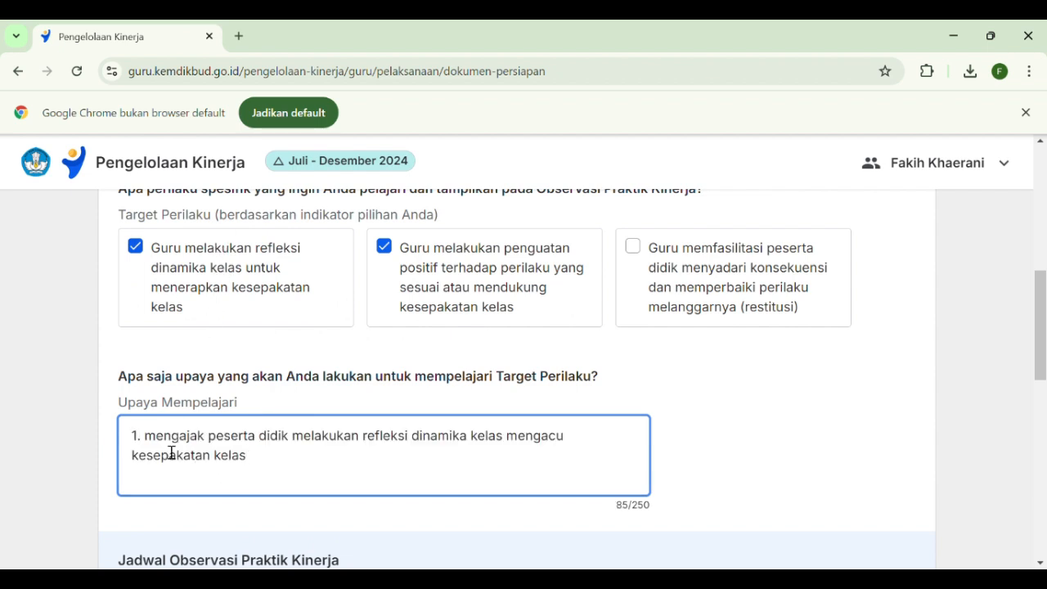
{"action": "key", "text": "BackSpace"}
{"action": "type", "text": "M"}
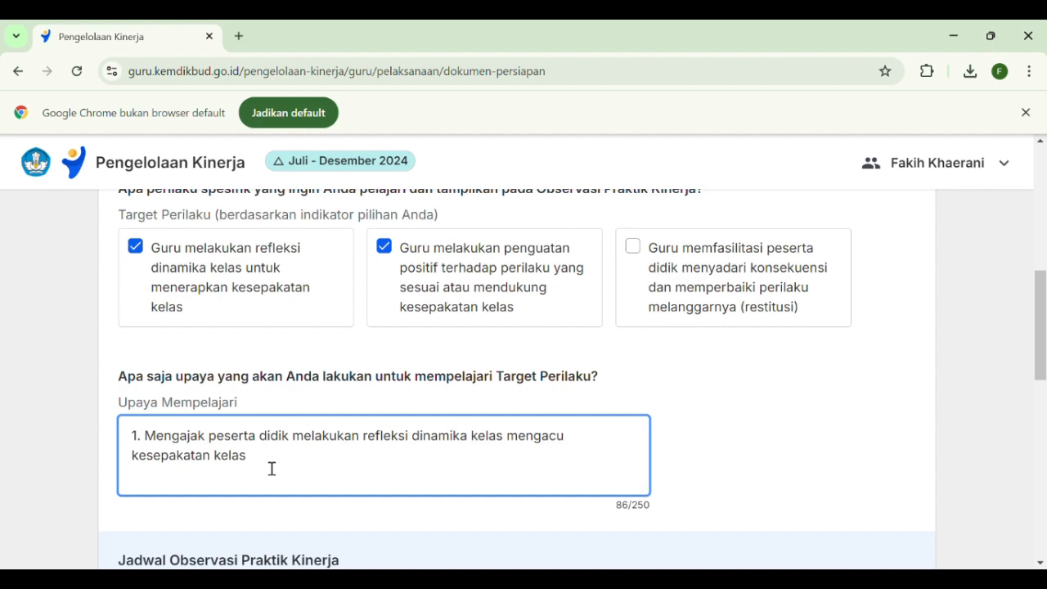
Copy the last two recommended behaviours under target behaviour 2 in the Rubrik Observasi and close the rubric
{"action": "scroll", "coordinate": [283, 426], "scroll_direction": "up", "scroll_amount": 2}
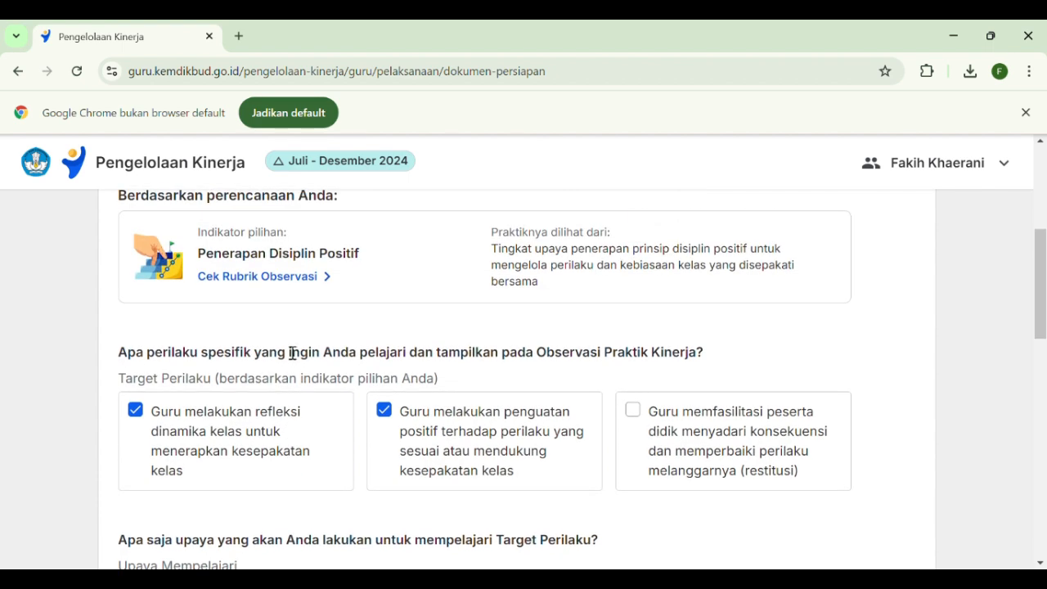
{"action": "left_click", "coordinate": [323, 276]}
{"action": "scroll", "coordinate": [311, 319], "scroll_direction": "down", "scroll_amount": 2}
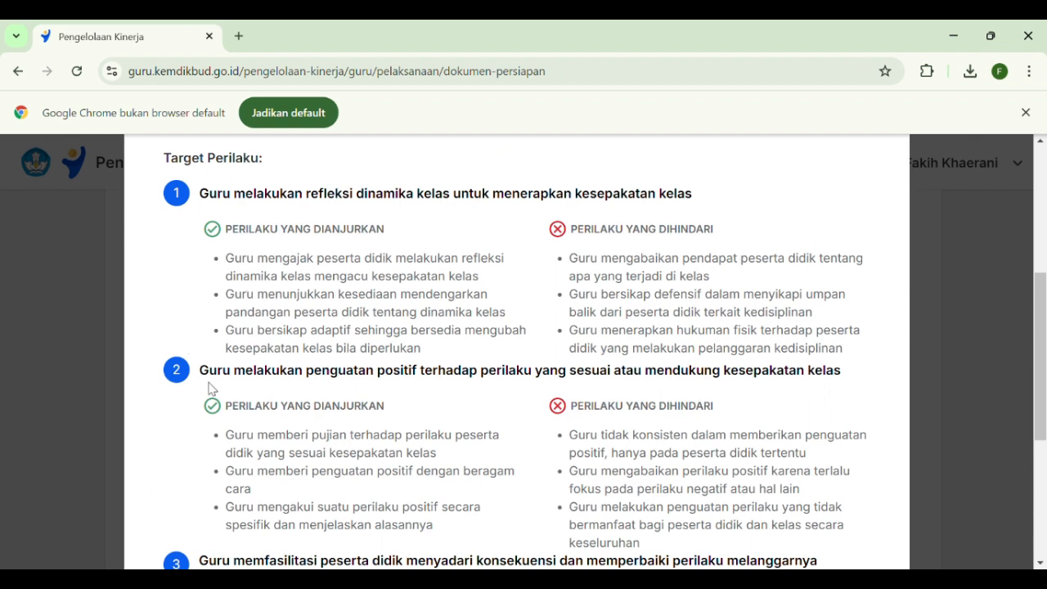
{"action": "scroll", "coordinate": [271, 379], "scroll_direction": "down", "scroll_amount": 1}
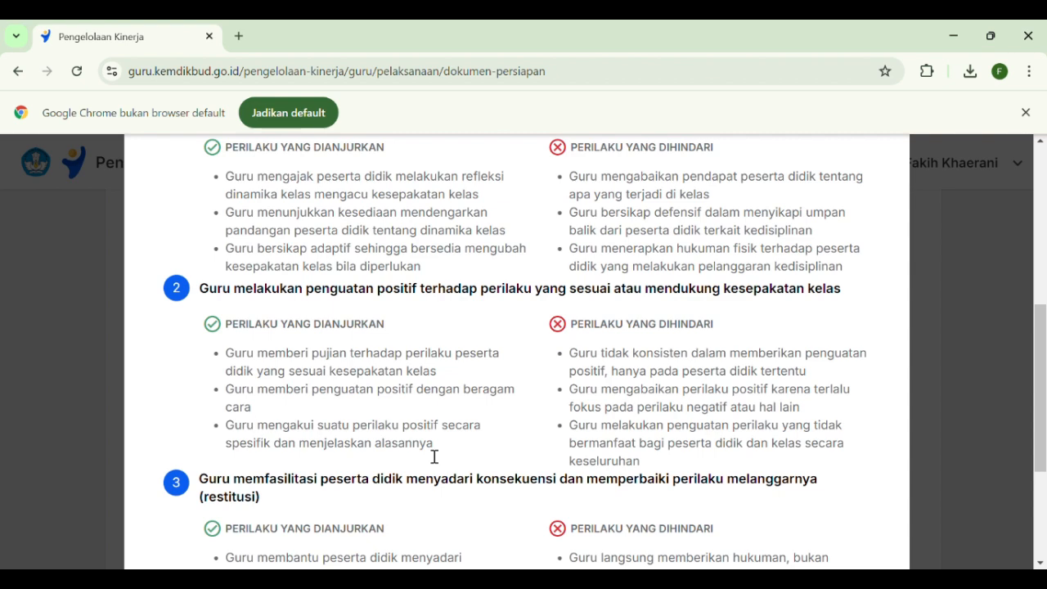
{"action": "left_click_drag", "start_coordinate": [441, 455], "coordinate": [229, 384]}
{"action": "key", "text": "ctrl+c"}
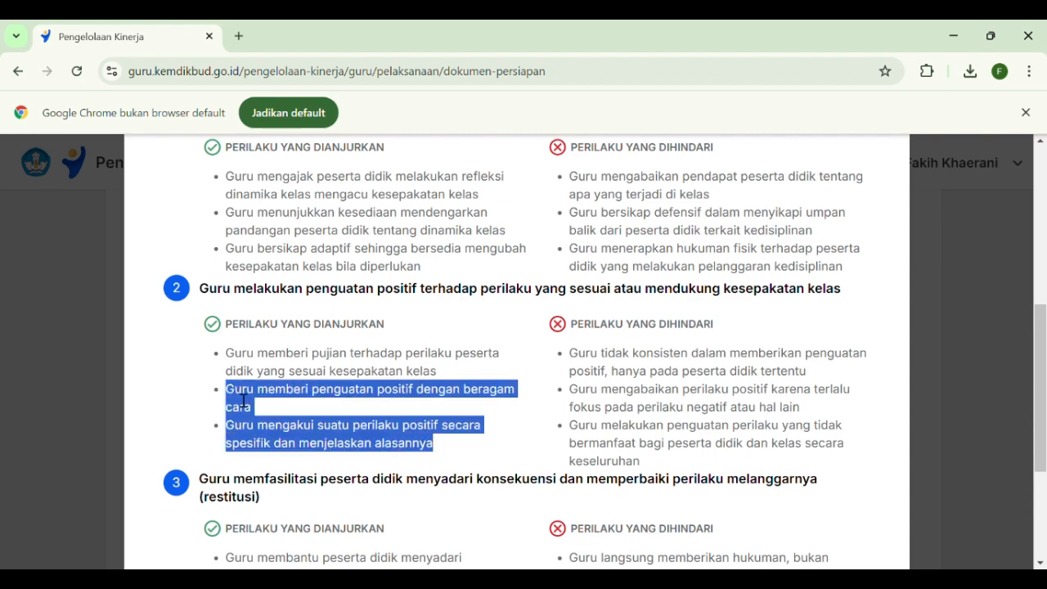
{"action": "scroll", "coordinate": [673, 438], "scroll_direction": "down", "scroll_amount": 1}
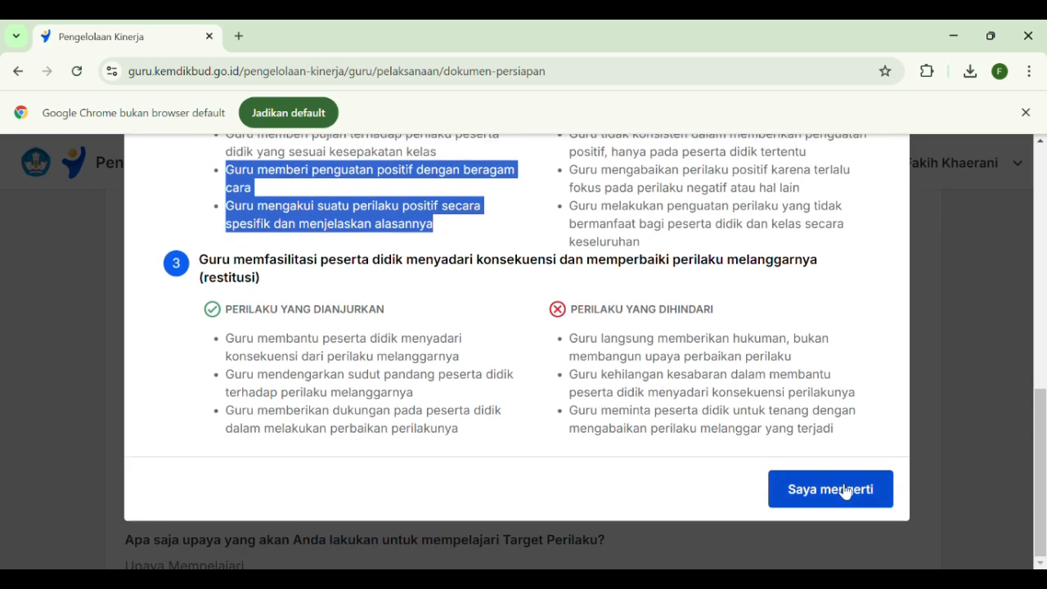
{"action": "left_click", "coordinate": [846, 491]}
Start item 2 on a new line in Upaya Mempelajari and paste the two copied behaviours there
{"action": "scroll", "coordinate": [218, 355], "scroll_direction": "down", "scroll_amount": 3}
{"action": "left_click", "coordinate": [177, 402]}
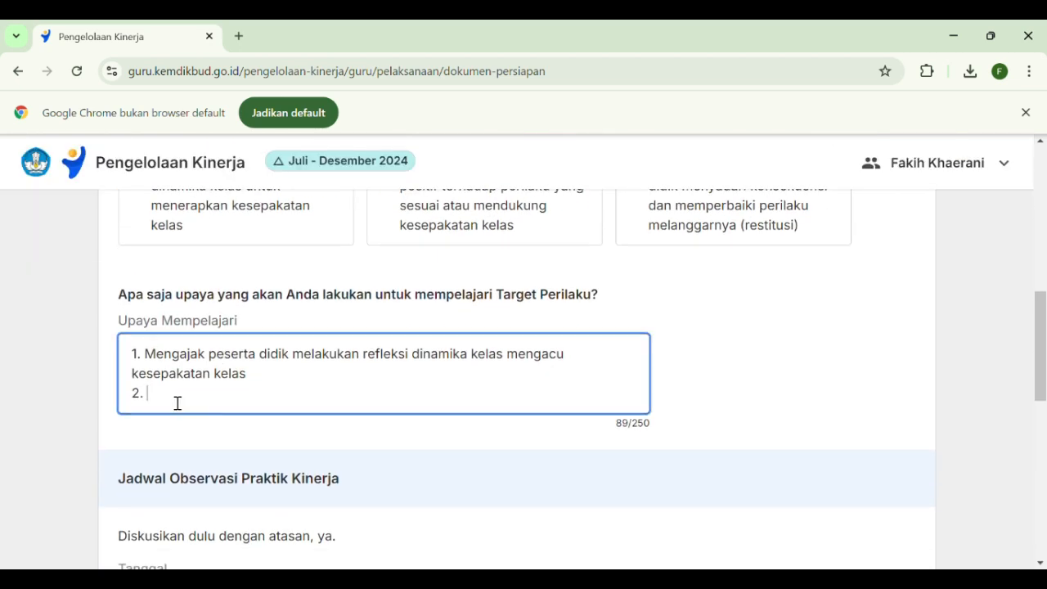
{"action": "scroll", "coordinate": [176, 402], "scroll_direction": "up", "scroll_amount": 2}
{"action": "scroll", "coordinate": [175, 402], "scroll_direction": "down", "scroll_amount": 2}
{"action": "key", "text": "ctrl+v"}
{"action": "scroll", "coordinate": [232, 393], "scroll_direction": "up", "scroll_amount": 2}
Remove "Guru" from item 2 and capitalise it as "Memberi penguatan positif dengan beragam cara"
{"action": "left_click", "coordinate": [197, 393]}
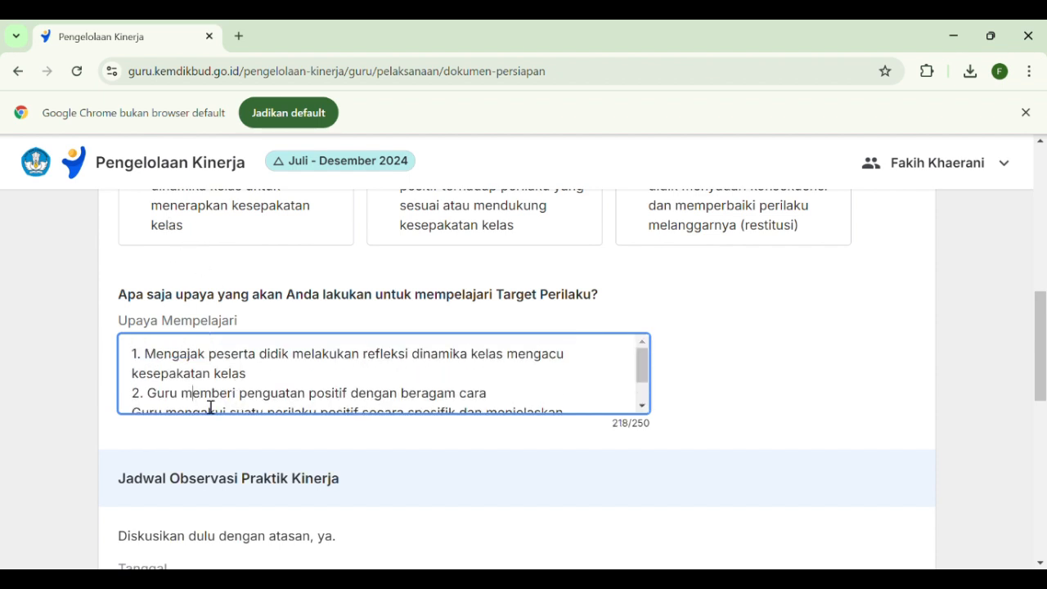
{"action": "key", "text": "BackSpace"}
{"action": "key", "text": "BackSpace"}
{"action": "key", "text": "BackSpace"}
{"action": "key", "text": "BackSpace"}
{"action": "key", "text": "BackSpace"}
{"action": "key", "text": "BackSpace"}
{"action": "type", "text": "M"}
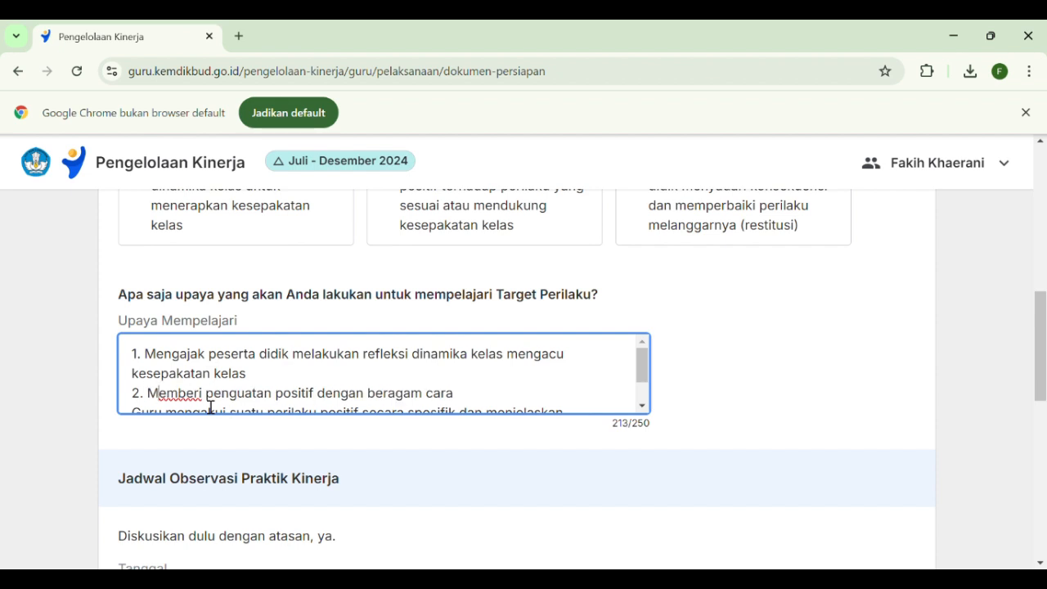
Change the last pasted line to "3. Mengakui suatu perilaku positif secara spesifik dan menjelaskan alasannya" in place of its opening "Guru"
{"action": "scroll", "coordinate": [275, 377], "scroll_direction": "down", "scroll_amount": 1}
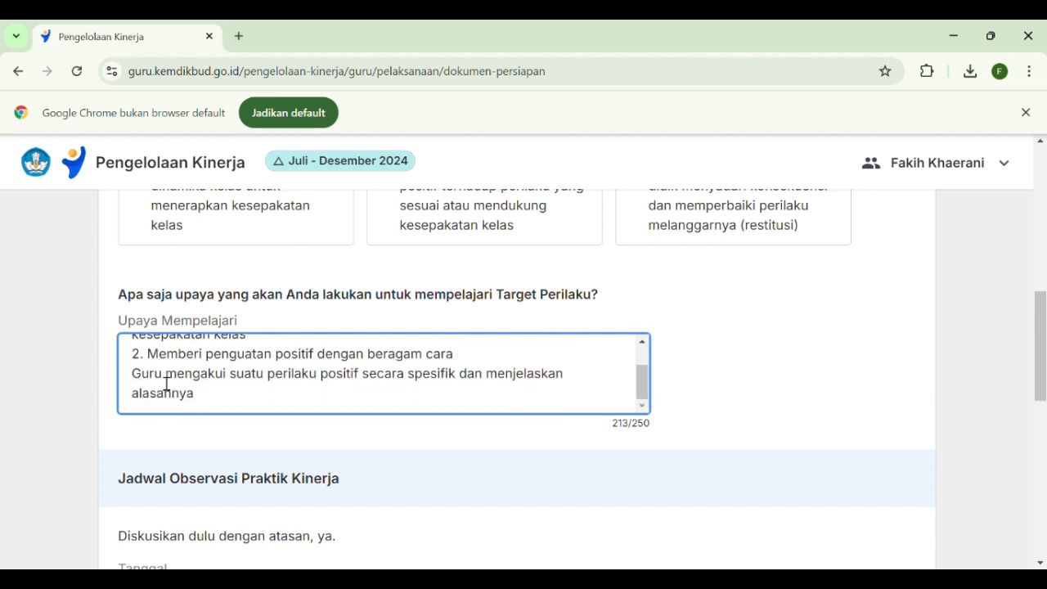
{"action": "key", "text": "BackSpace"}
{"action": "key", "text": "BackSpace"}
{"action": "key", "text": "BackSpace"}
{"action": "key", "text": "BackSpace"}
{"action": "key", "text": "BackSpace"}
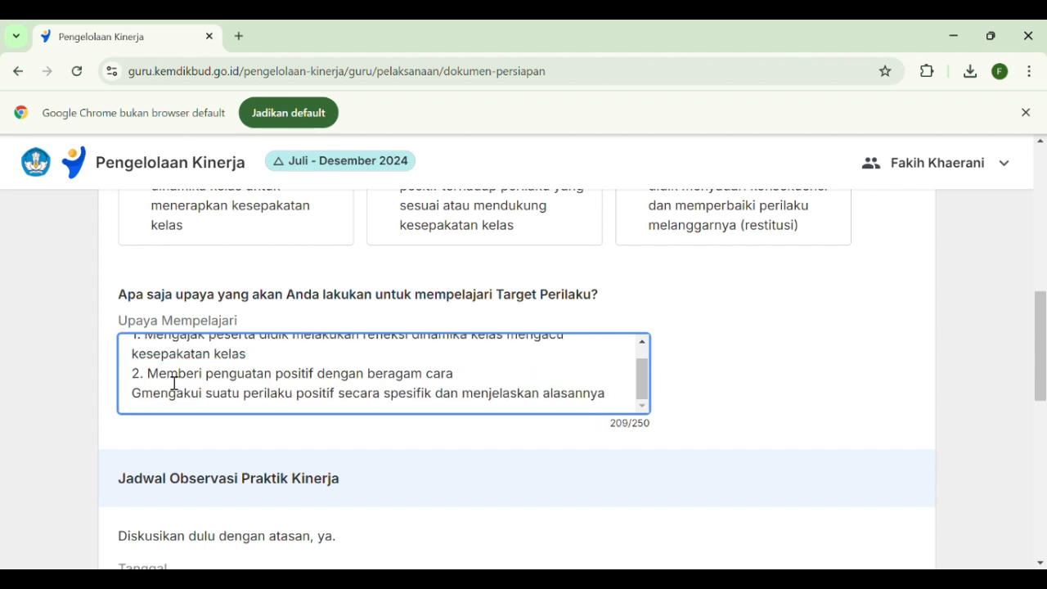
{"action": "type", "text": "3."}
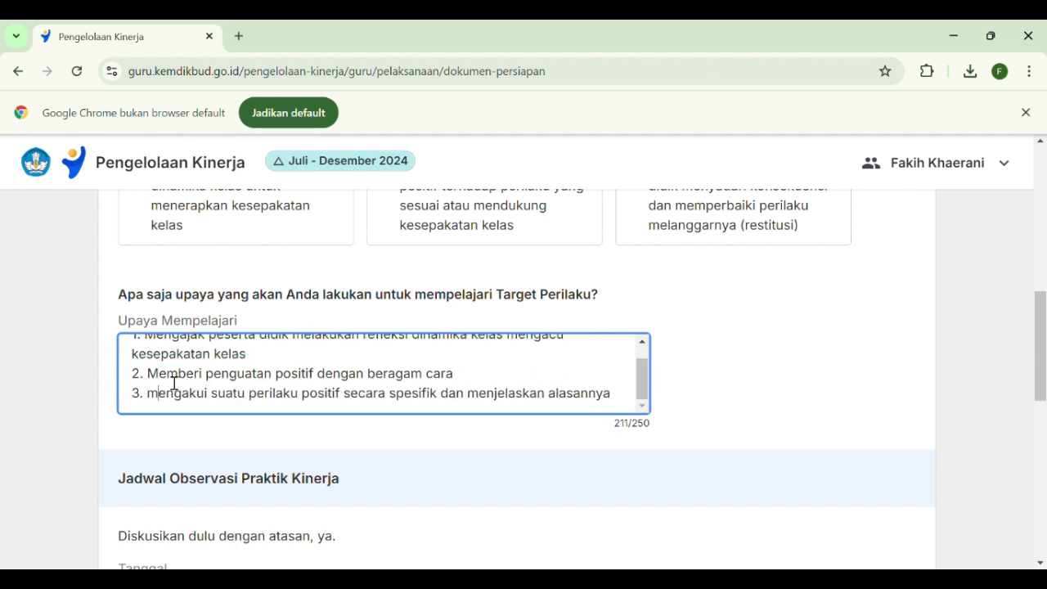
{"action": "key", "text": "BackSpace"}
{"action": "type", "text": "M"}
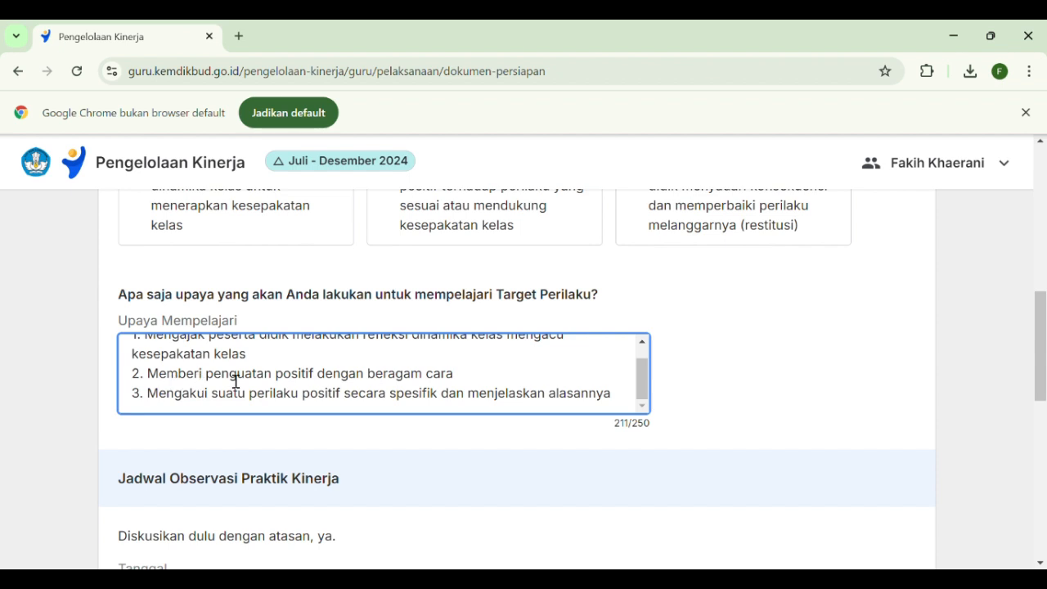
Review the Upaya Mempelajari entries and the fields of the Jadwal Observasi Praktik Kinerja section
{"action": "scroll", "coordinate": [425, 376], "scroll_direction": "down", "scroll_amount": 1}
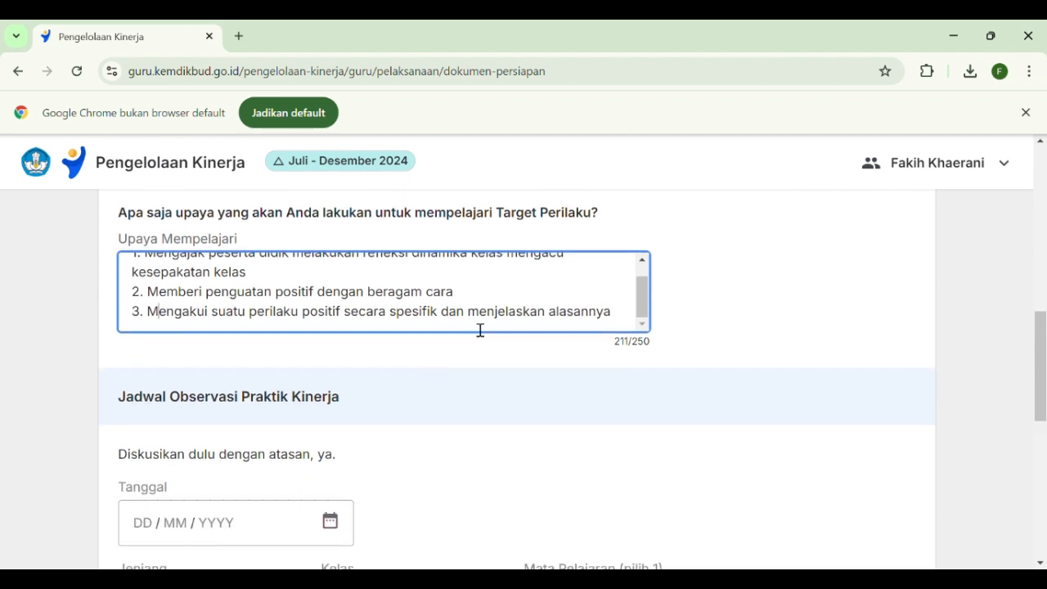
{"action": "scroll", "coordinate": [442, 353], "scroll_direction": "up", "scroll_amount": 1}
{"action": "scroll", "coordinate": [396, 380], "scroll_direction": "up", "scroll_amount": 1}
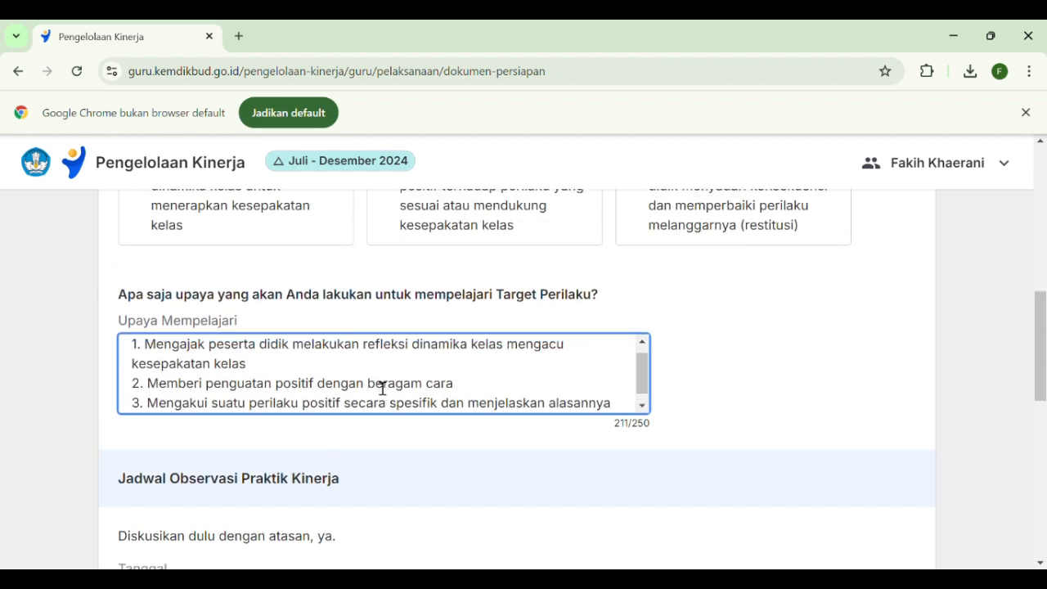
{"action": "scroll", "coordinate": [381, 388], "scroll_direction": "down", "scroll_amount": 2}
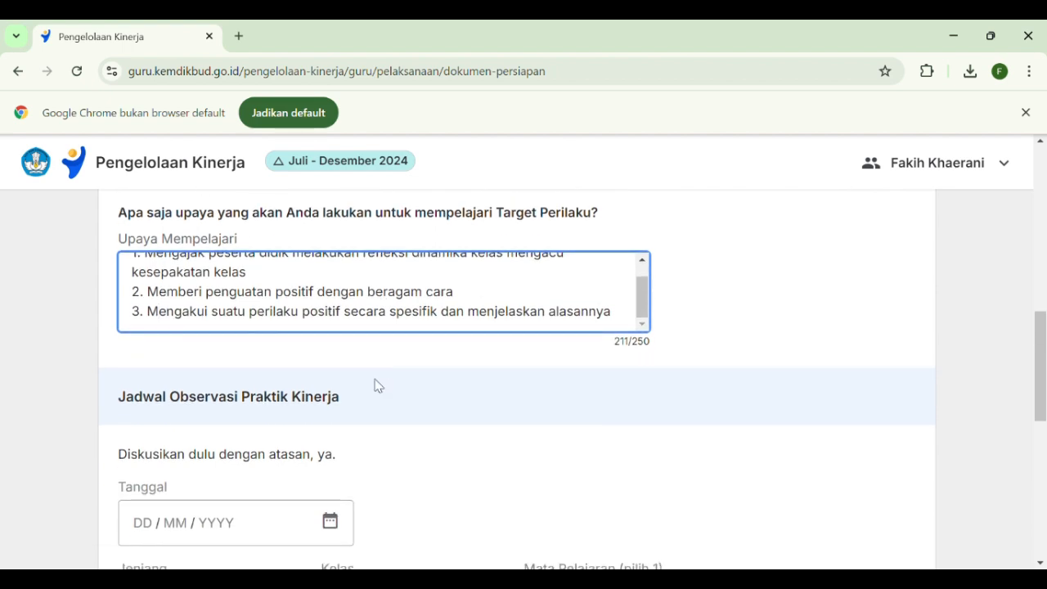
{"action": "scroll", "coordinate": [377, 385], "scroll_direction": "up", "scroll_amount": 3}
{"action": "scroll", "coordinate": [390, 381], "scroll_direction": "down", "scroll_amount": 2}
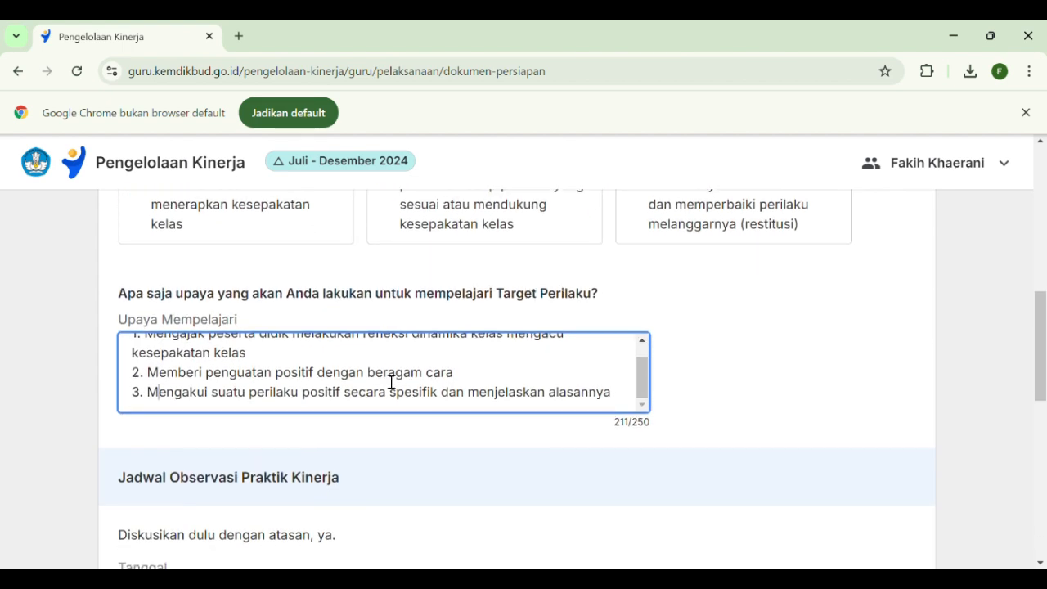
{"action": "scroll", "coordinate": [390, 381], "scroll_direction": "down", "scroll_amount": 2}
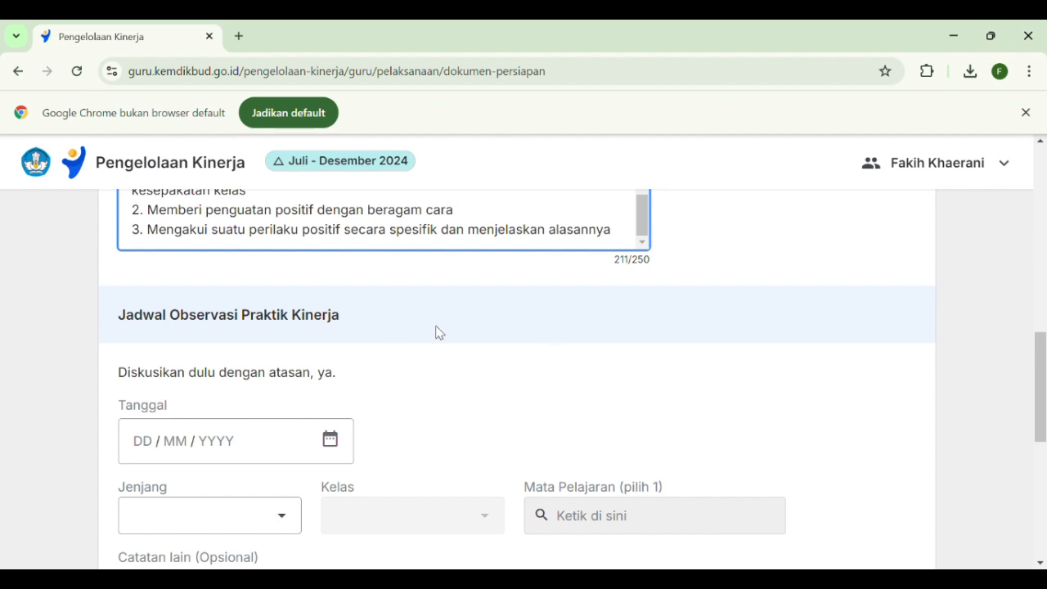
{"action": "scroll", "coordinate": [437, 332], "scroll_direction": "down", "scroll_amount": 1}
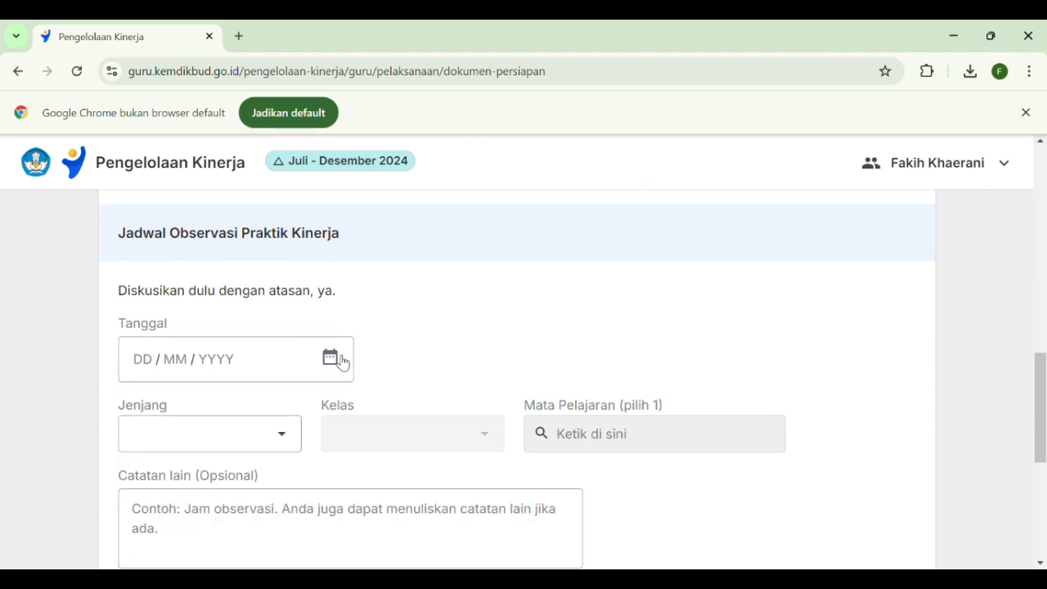
{"action": "scroll", "coordinate": [356, 352], "scroll_direction": "down", "scroll_amount": 1}
{"action": "scroll", "coordinate": [360, 292], "scroll_direction": "up", "scroll_amount": 1}
Set the observation Tanggal to 1 October 2024 and close the calendar
{"action": "left_click", "coordinate": [330, 358]}
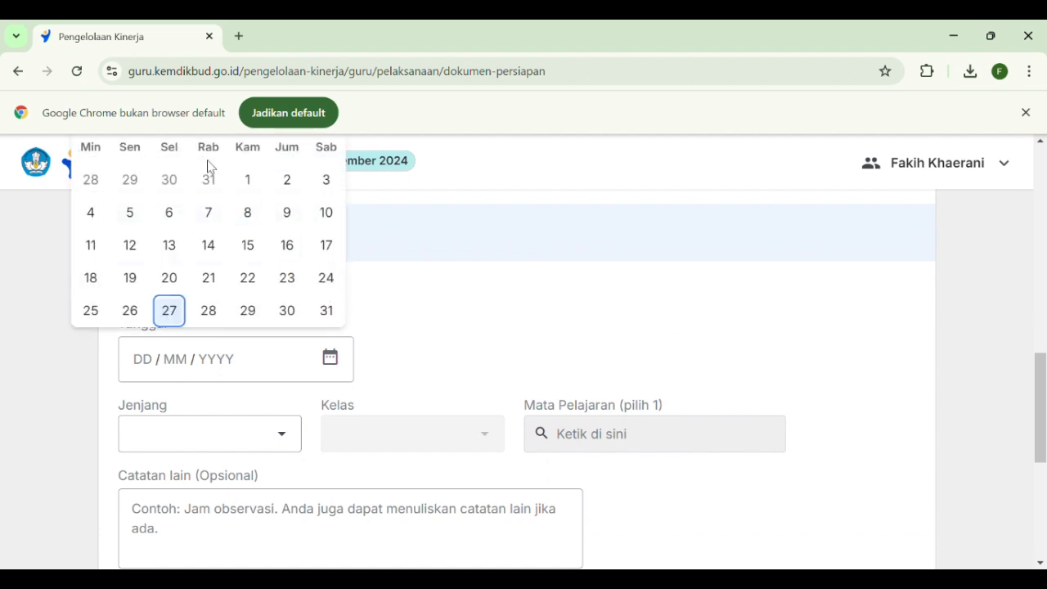
{"action": "scroll", "coordinate": [257, 273], "scroll_direction": "up", "scroll_amount": 1}
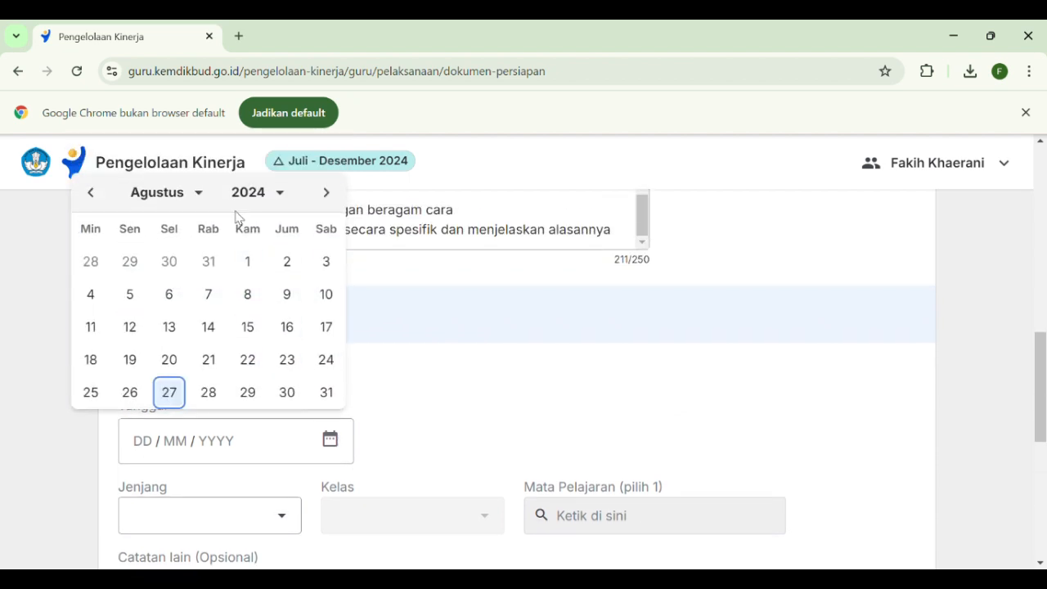
{"action": "left_click", "coordinate": [326, 194]}
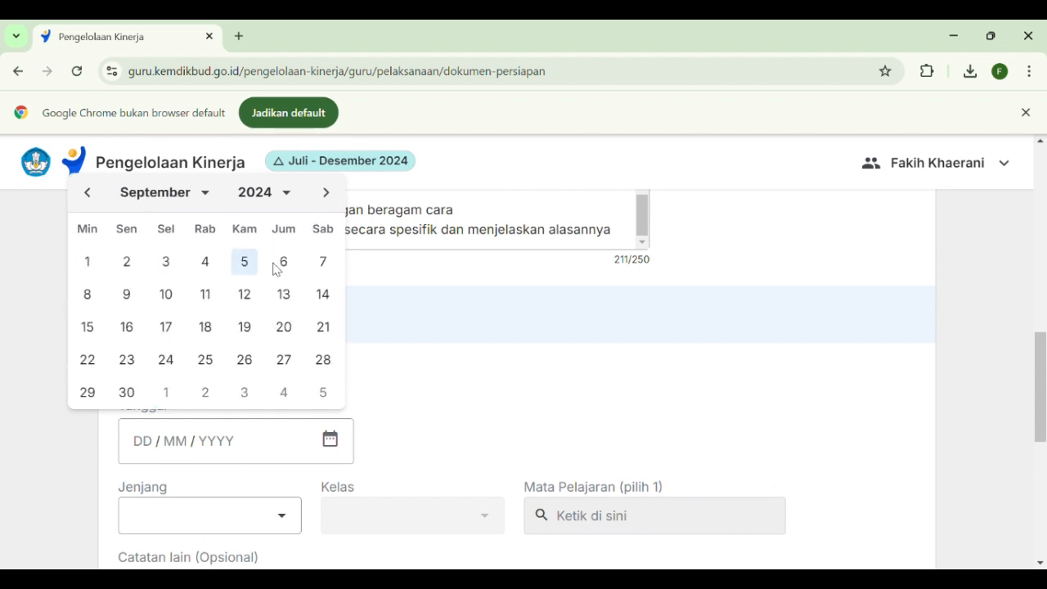
{"action": "left_click", "coordinate": [327, 193]}
{"action": "left_click", "coordinate": [169, 262]}
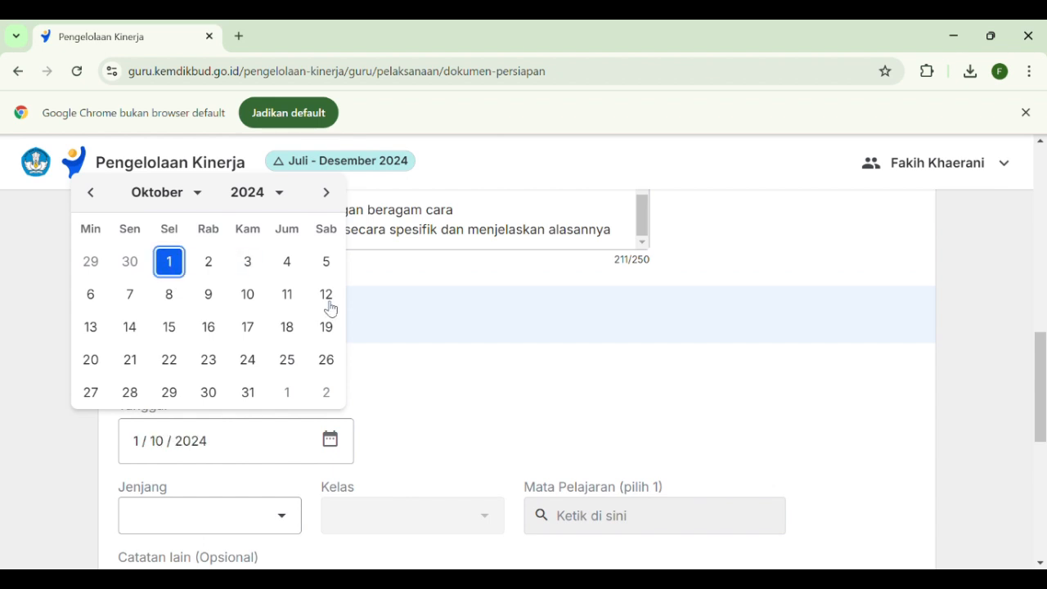
{"action": "scroll", "coordinate": [415, 374], "scroll_direction": "down", "scroll_amount": 1}
{"action": "left_click", "coordinate": [407, 331]}
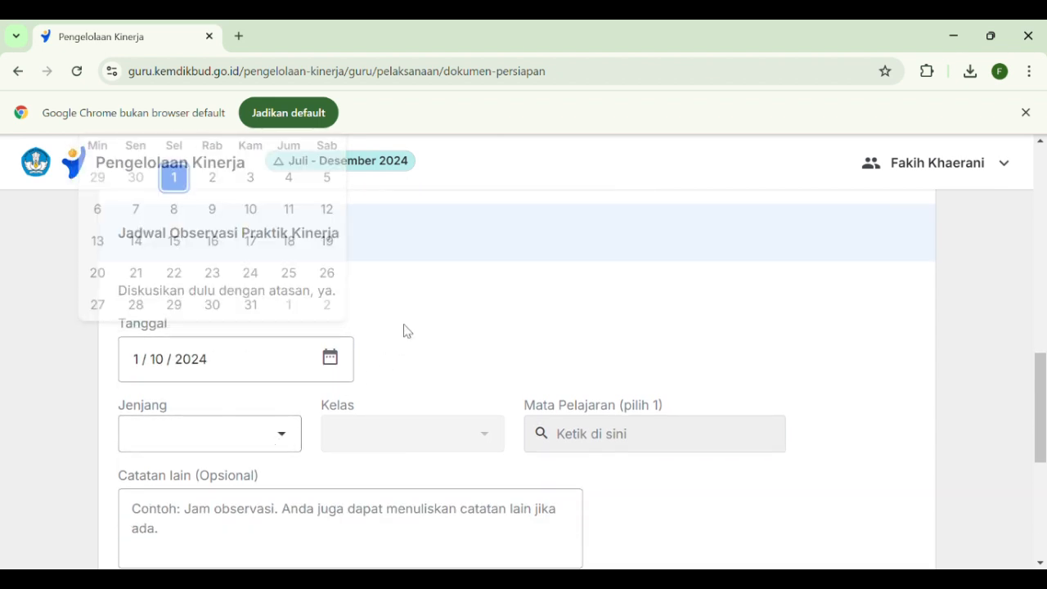
Set the observation's Jenjang to SD, Kelas to Kelas 5 and Mata Pelajaran to Matematika
{"action": "scroll", "coordinate": [294, 327], "scroll_direction": "down", "scroll_amount": 1}
{"action": "left_click", "coordinate": [297, 360]}
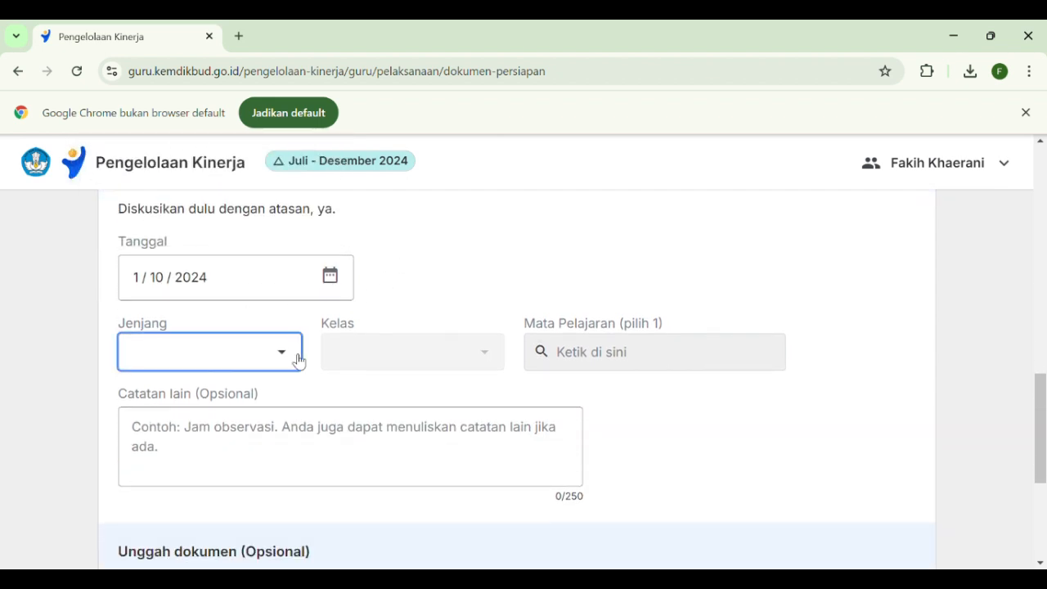
{"action": "left_click", "coordinate": [182, 418]}
{"action": "left_click", "coordinate": [497, 358]}
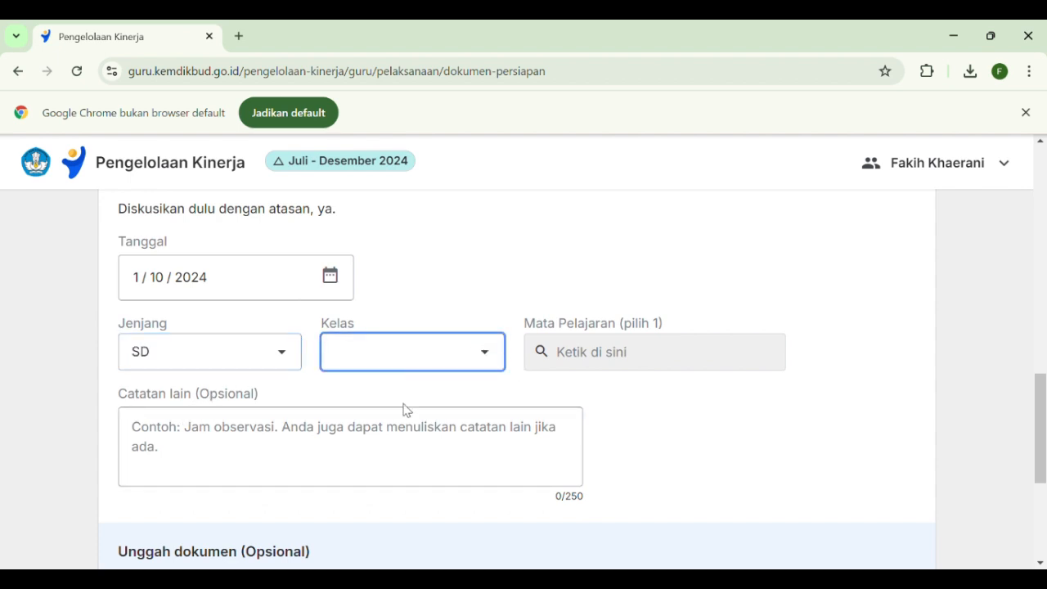
{"action": "left_click", "coordinate": [390, 442]}
{"action": "left_click", "coordinate": [616, 358]}
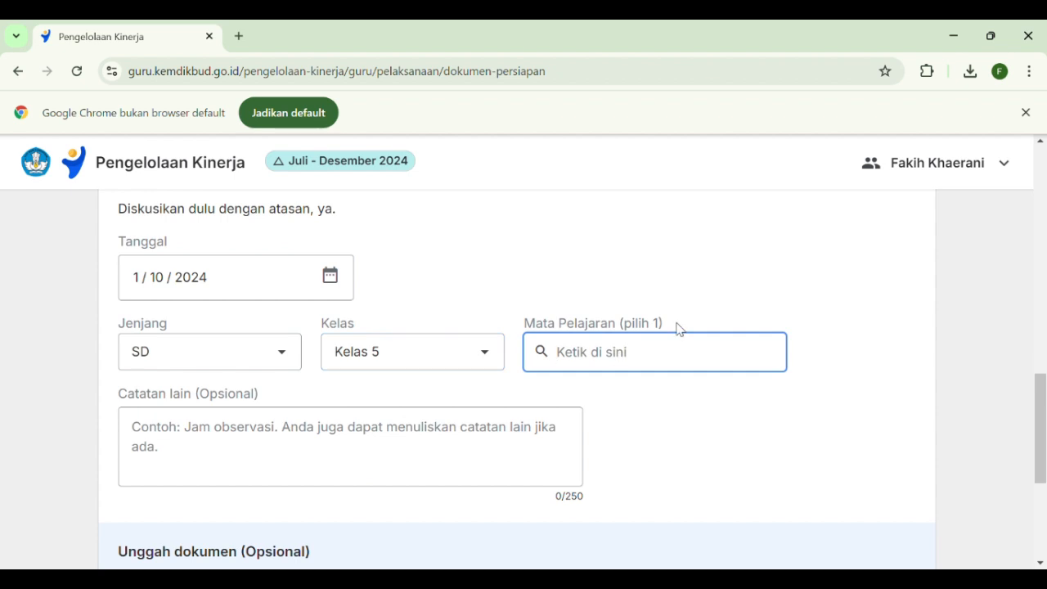
{"action": "type", "text": "Mat"}
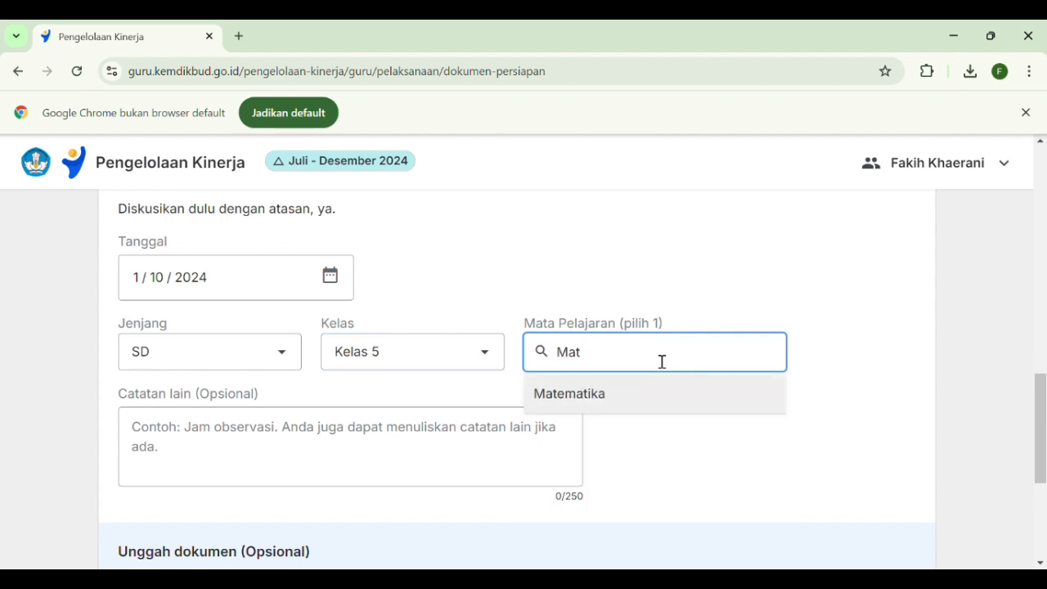
{"action": "left_click", "coordinate": [616, 395]}
Enter the note "Observasi dilaksanakan pada jam ke" in Catatan lain
{"action": "scroll", "coordinate": [397, 376], "scroll_direction": "down", "scroll_amount": 1}
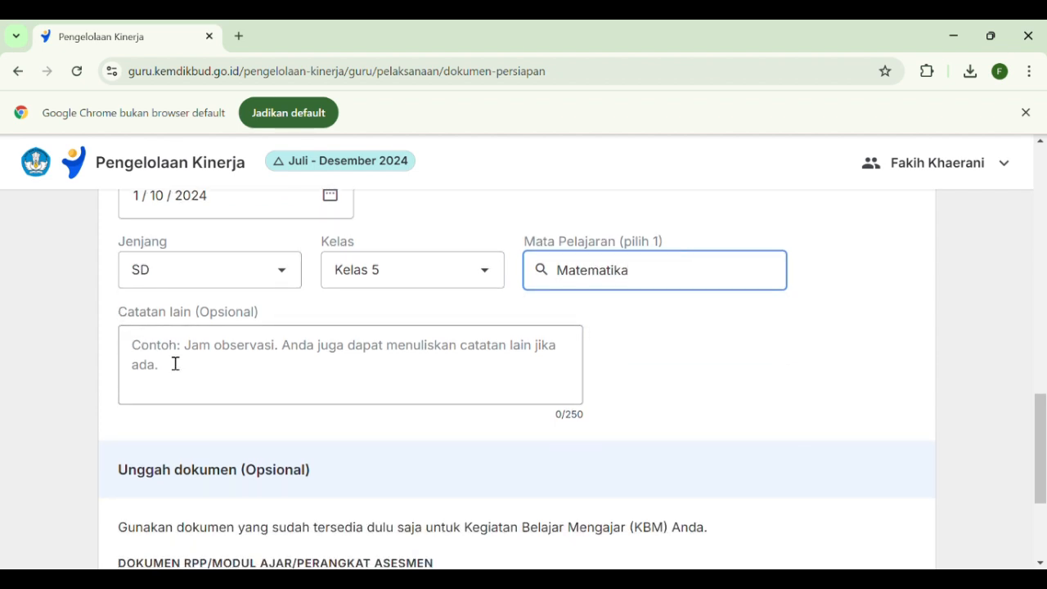
{"action": "scroll", "coordinate": [174, 380], "scroll_direction": "up", "scroll_amount": 1}
{"action": "scroll", "coordinate": [238, 434], "scroll_direction": "down", "scroll_amount": 1}
{"action": "scroll", "coordinate": [196, 385], "scroll_direction": "up", "scroll_amount": 1}
{"action": "scroll", "coordinate": [196, 390], "scroll_direction": "down", "scroll_amount": 1}
{"action": "left_click", "coordinate": [178, 378]}
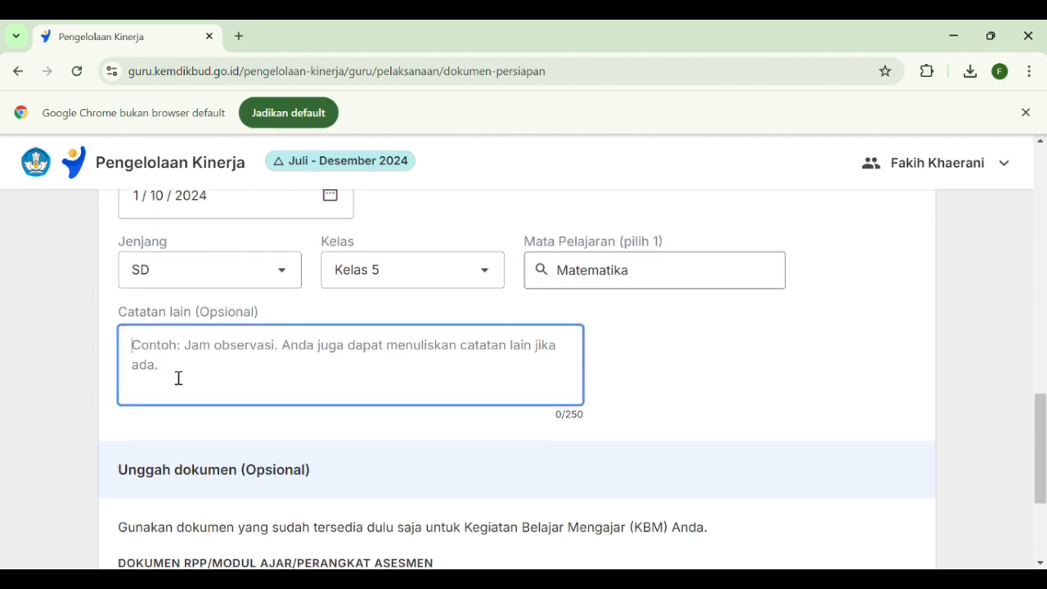
{"action": "scroll", "coordinate": [262, 419], "scroll_direction": "up", "scroll_amount": 1}
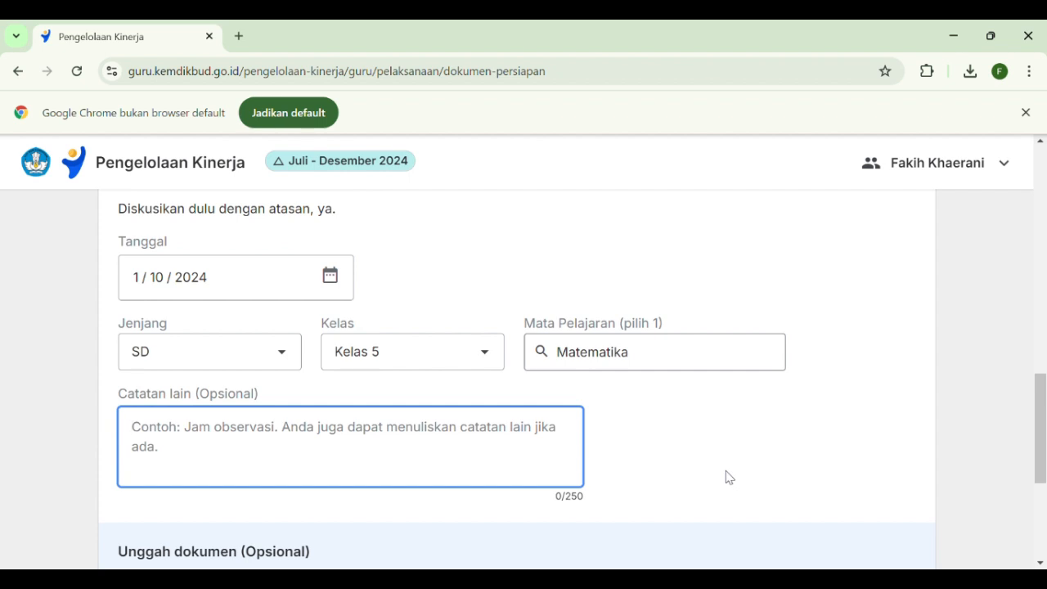
{"action": "type", "text": "Observas"}
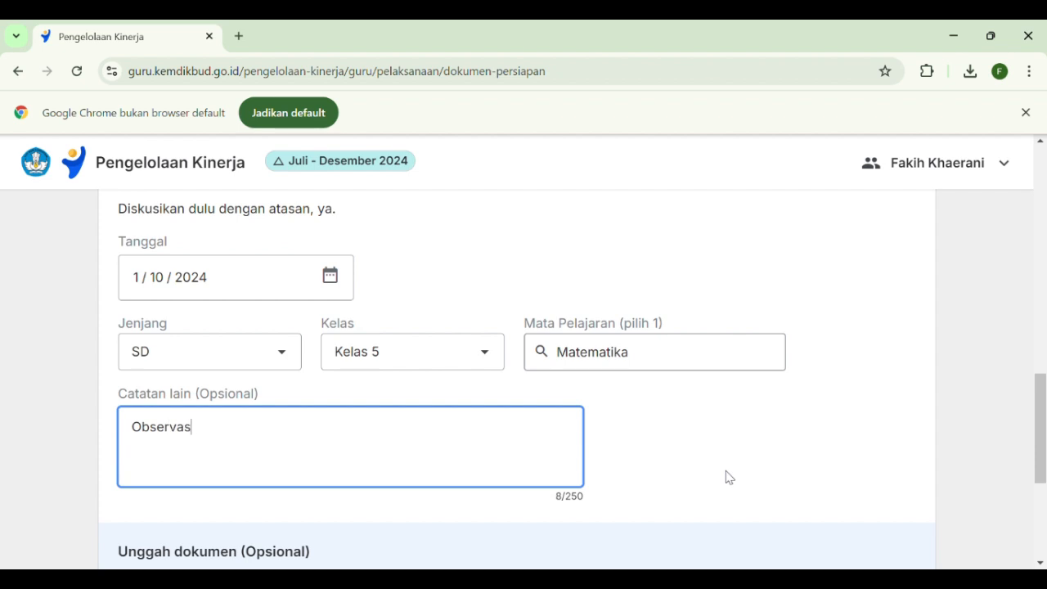
{"action": "type", "text": "i dilaksana"}
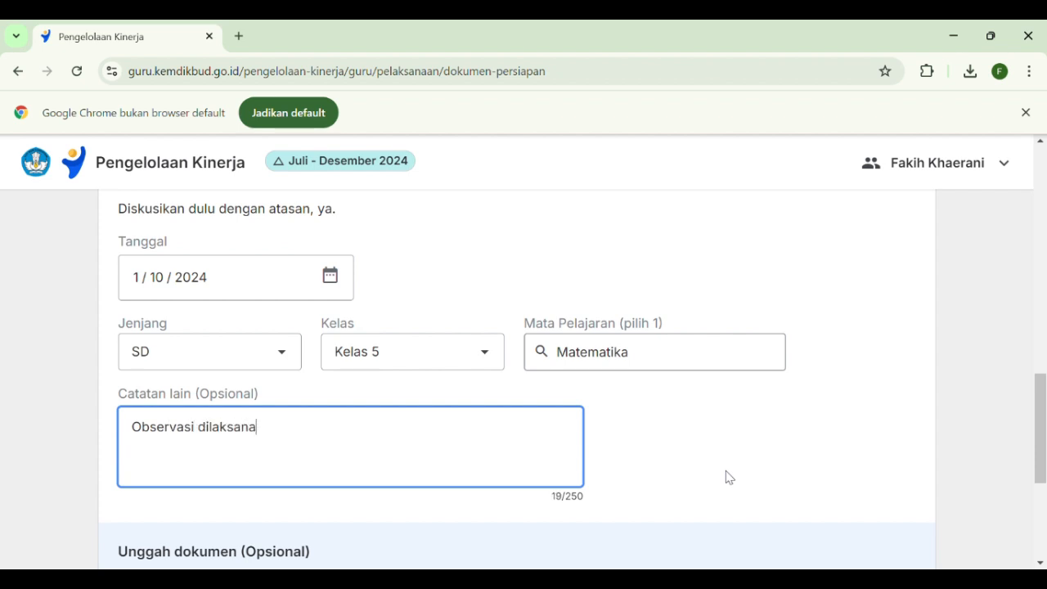
{"action": "type", "text": "kan pada jam ke 2"}
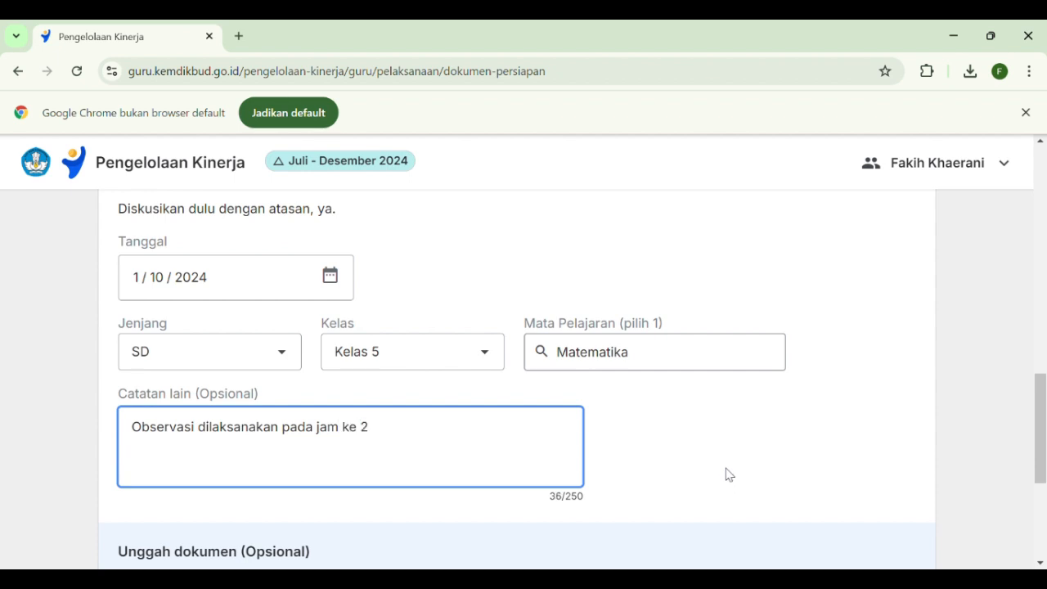
Upload "BAB 3 - MA Matematika Kls 5 (datadikdasmen.com).pdf" from the computer as the RPP/Modul Ajar/Perangkat Asesmen document
{"action": "scroll", "coordinate": [728, 475], "scroll_direction": "down", "scroll_amount": 3}
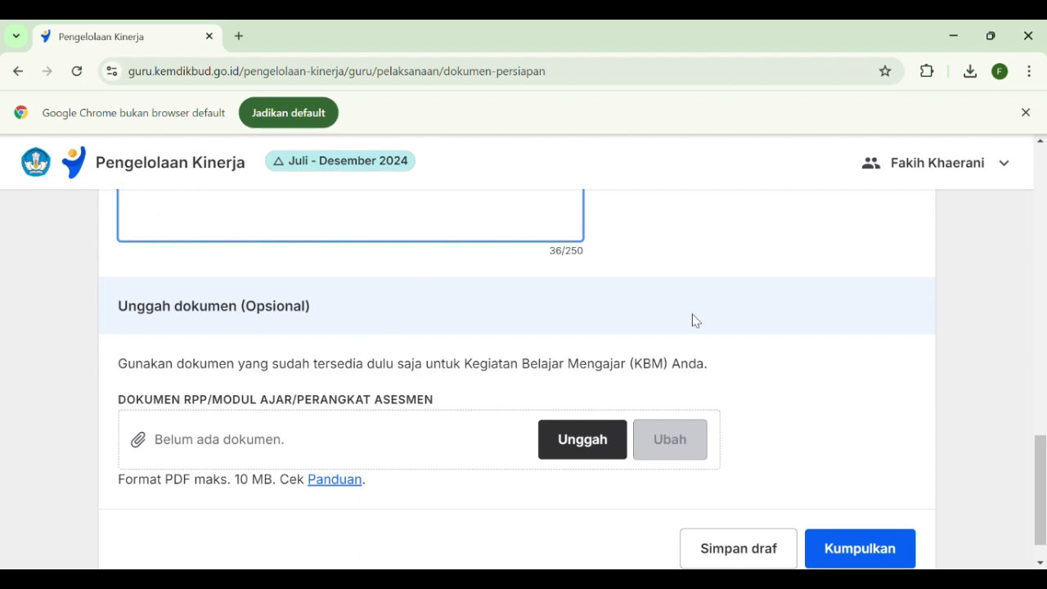
{"action": "scroll", "coordinate": [753, 344], "scroll_direction": "down", "scroll_amount": 1}
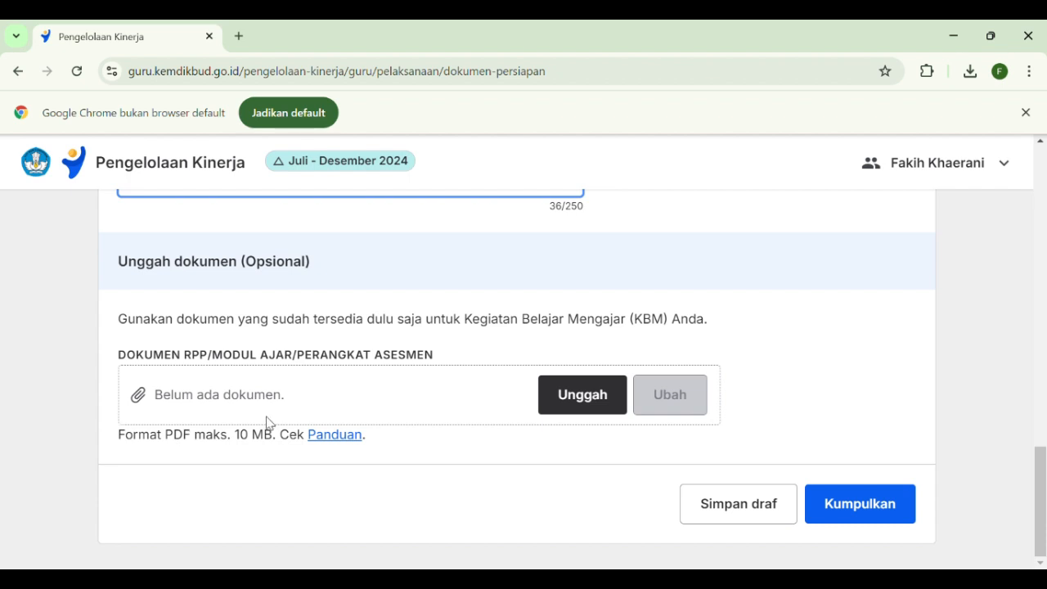
{"action": "left_click", "coordinate": [574, 401]}
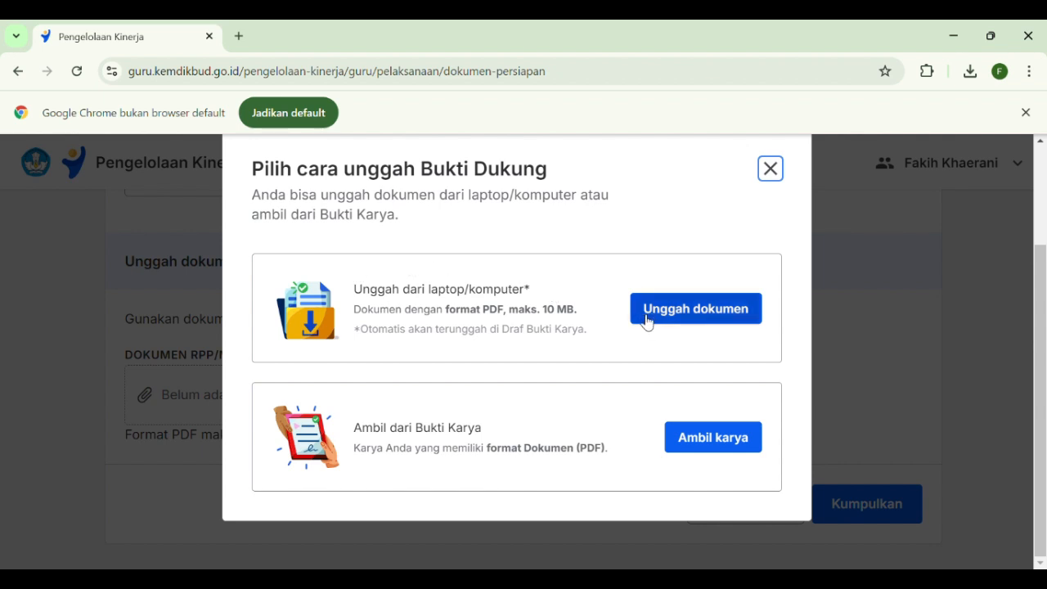
{"action": "left_click", "coordinate": [680, 319]}
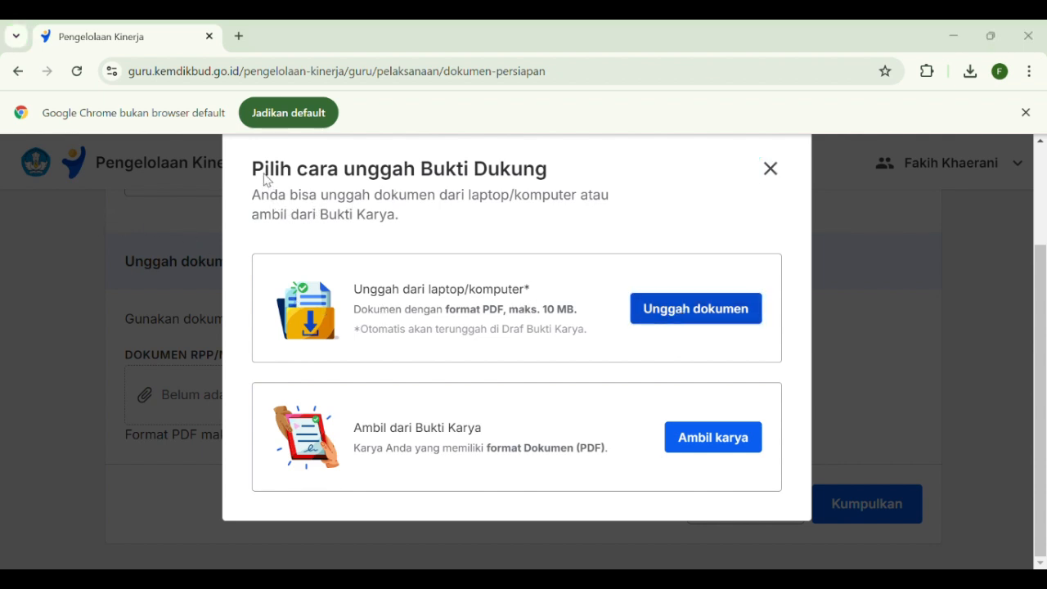
{"action": "left_click", "coordinate": [710, 396]}
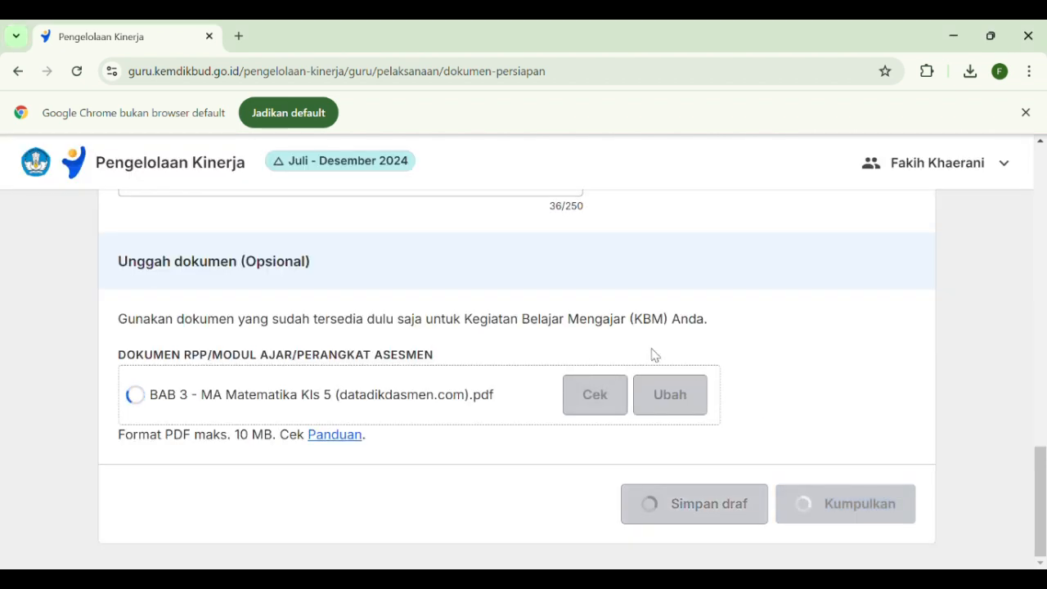
Submit the Dokumen Persiapan, acknowledging that its content can be changed until it is assessed
{"action": "scroll", "coordinate": [728, 390], "scroll_direction": "down", "scroll_amount": 1}
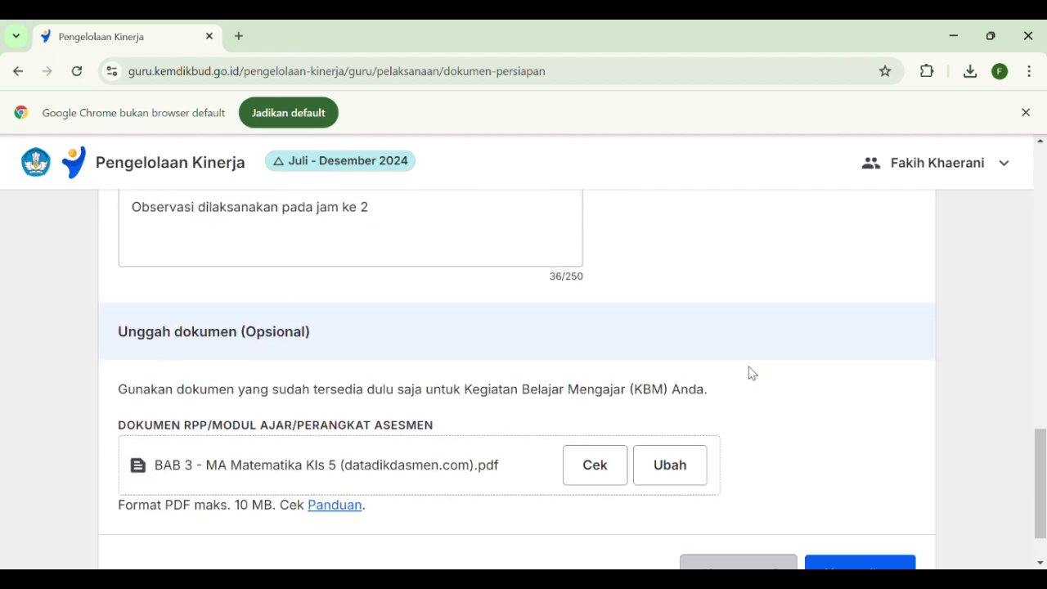
{"action": "scroll", "coordinate": [751, 373], "scroll_direction": "down", "scroll_amount": 1}
{"action": "scroll", "coordinate": [751, 373], "scroll_direction": "down", "scroll_amount": 1}
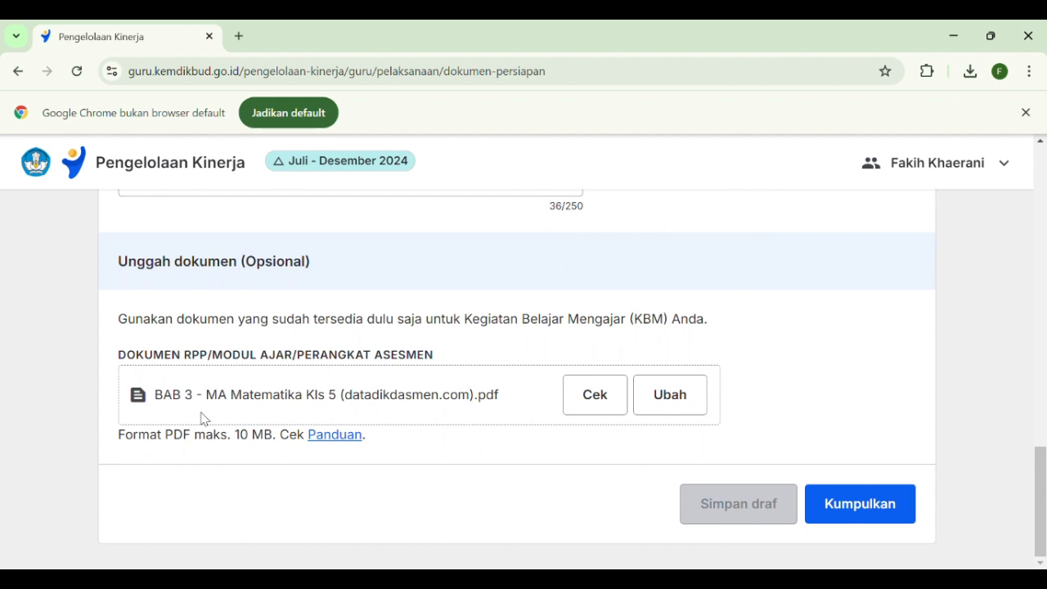
{"action": "left_click", "coordinate": [863, 514]}
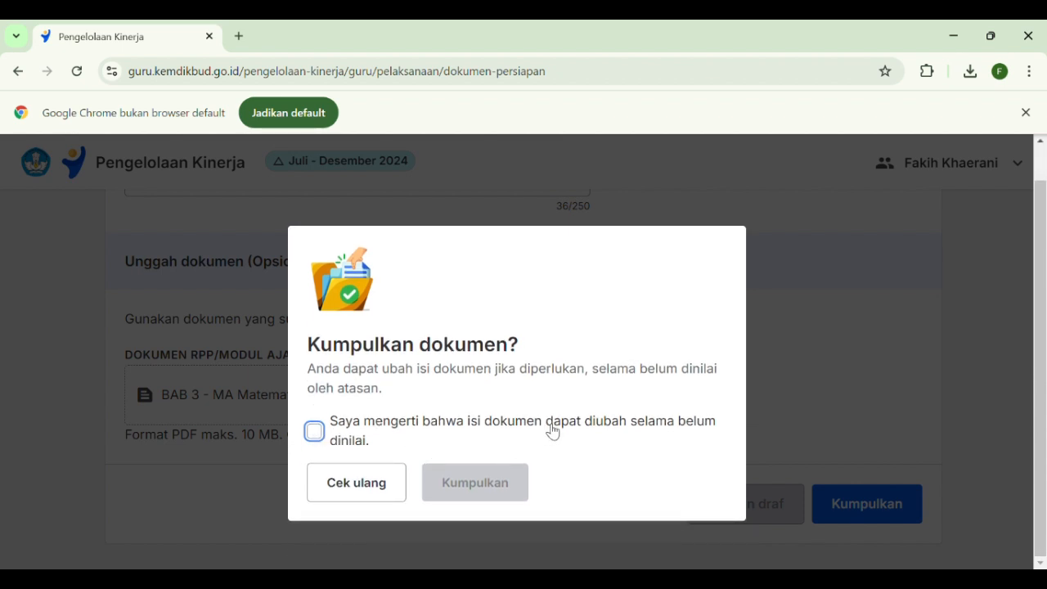
{"action": "left_click", "coordinate": [321, 439]}
{"action": "left_click", "coordinate": [493, 494]}
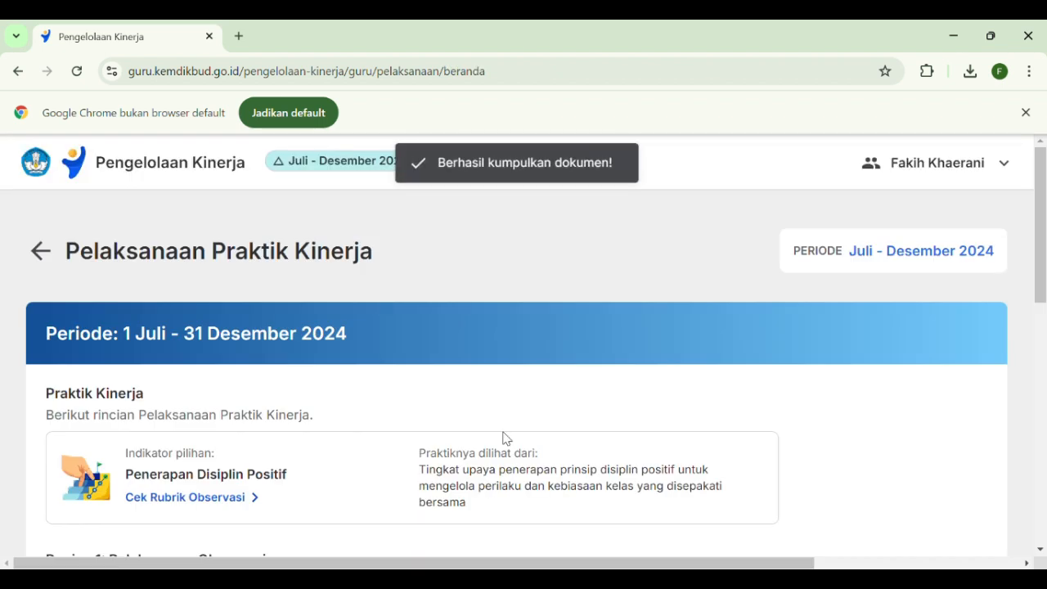
Review the Rincian Observasi for the schedule, target behaviours and Upaya Mempelajari, and return to the Pelaksanaan Praktik Kinerja overview
{"action": "scroll", "coordinate": [676, 376], "scroll_direction": "down", "scroll_amount": 4}
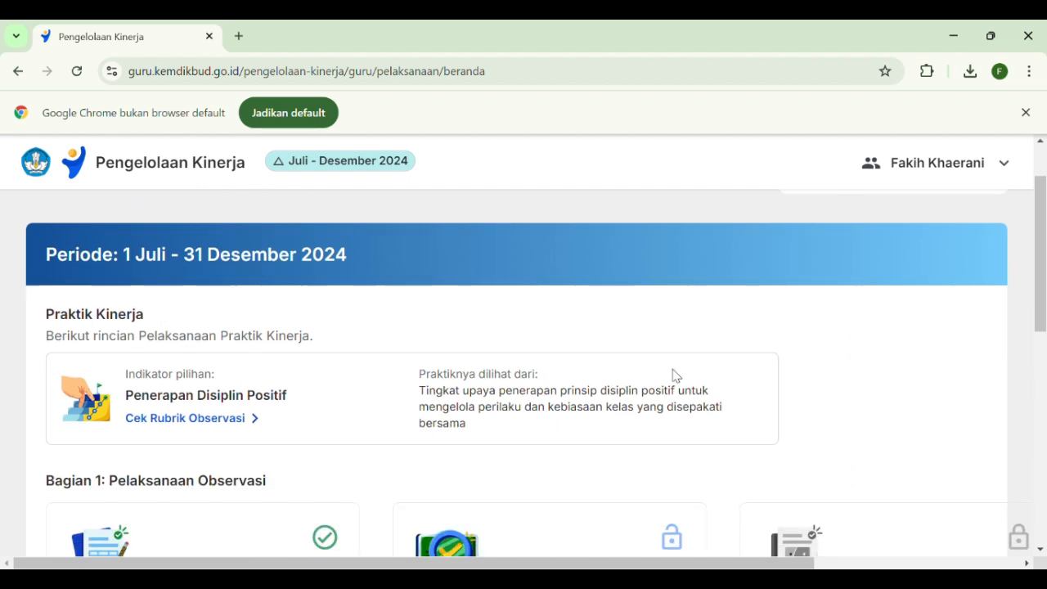
{"action": "scroll", "coordinate": [676, 377], "scroll_direction": "down", "scroll_amount": 1}
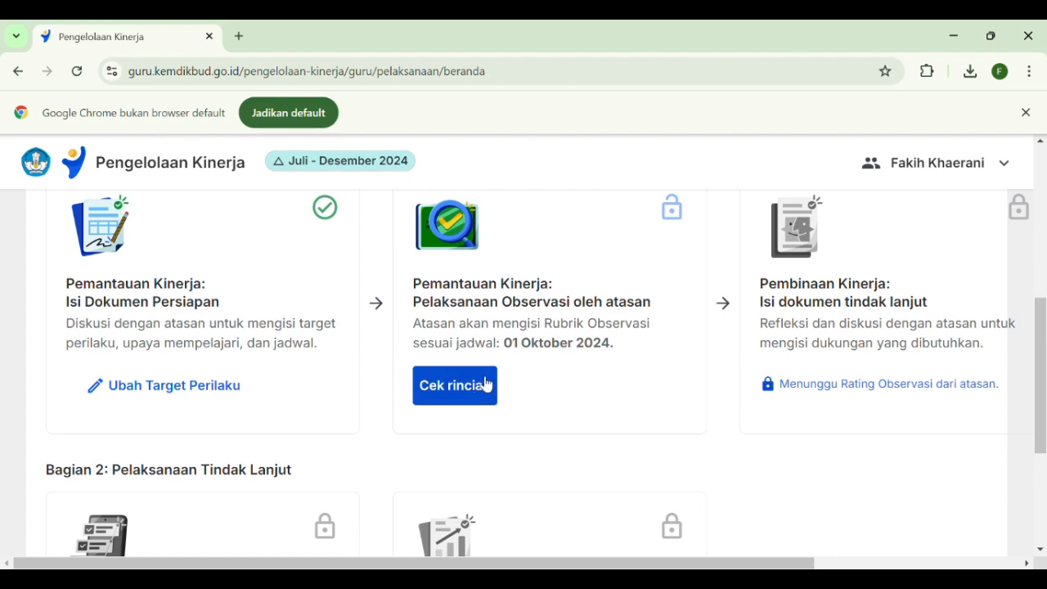
{"action": "left_click", "coordinate": [445, 399]}
{"action": "scroll", "coordinate": [477, 382], "scroll_direction": "down", "scroll_amount": 3}
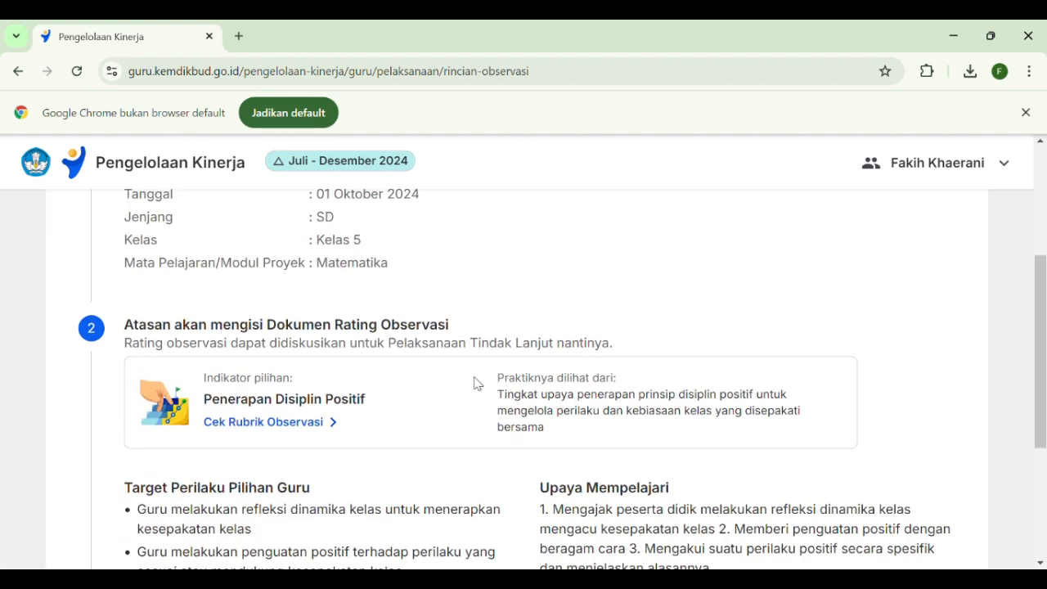
{"action": "scroll", "coordinate": [477, 384], "scroll_direction": "down", "scroll_amount": 3}
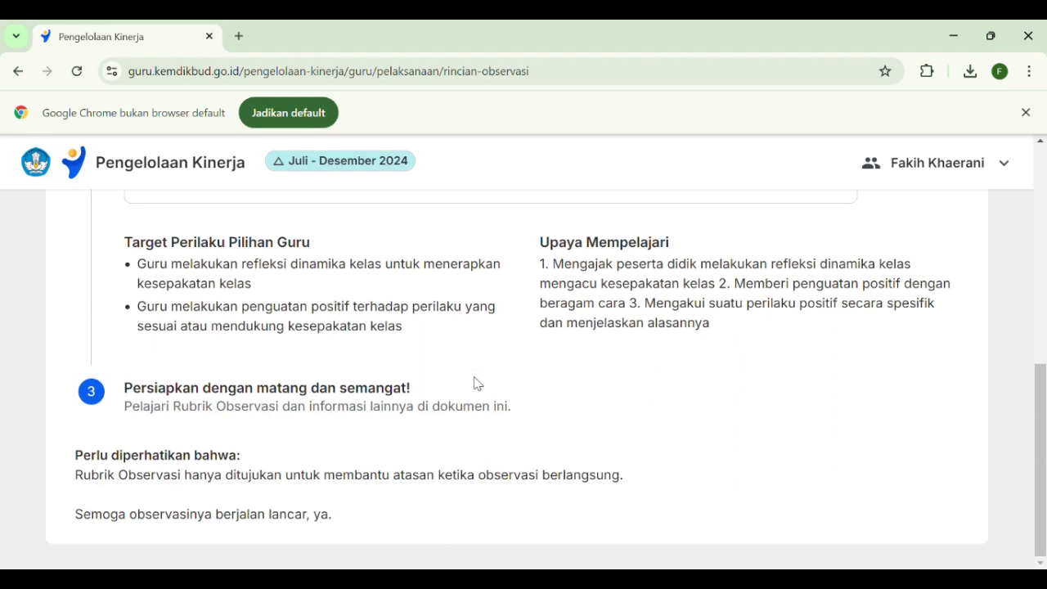
{"action": "scroll", "coordinate": [477, 383], "scroll_direction": "up", "scroll_amount": 4}
{"action": "scroll", "coordinate": [289, 531], "scroll_direction": "down", "scroll_amount": 4}
{"action": "scroll", "coordinate": [428, 423], "scroll_direction": "up", "scroll_amount": 3}
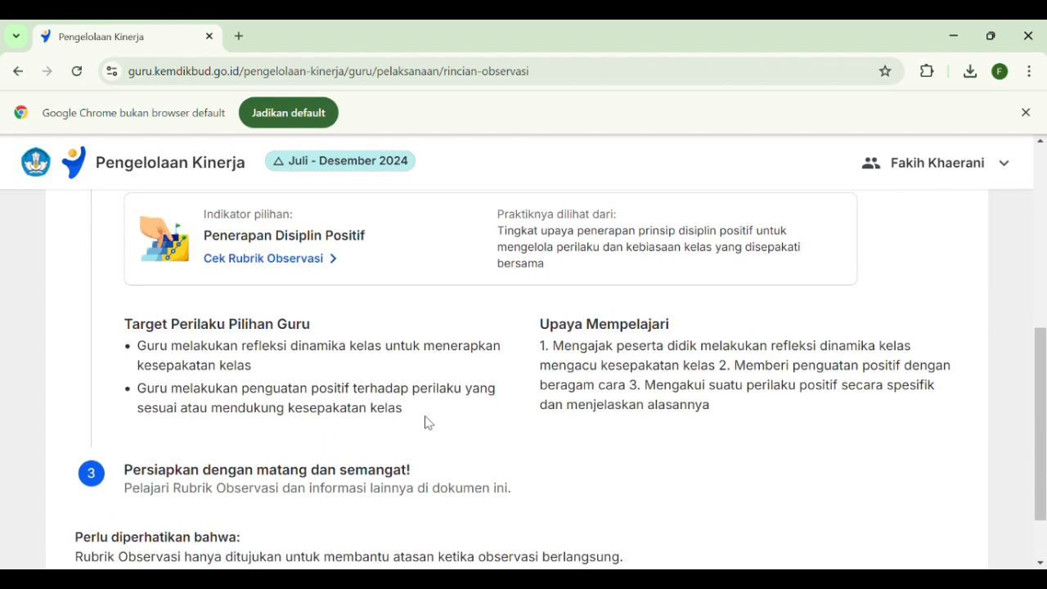
{"action": "scroll", "coordinate": [428, 423], "scroll_direction": "up", "scroll_amount": 3}
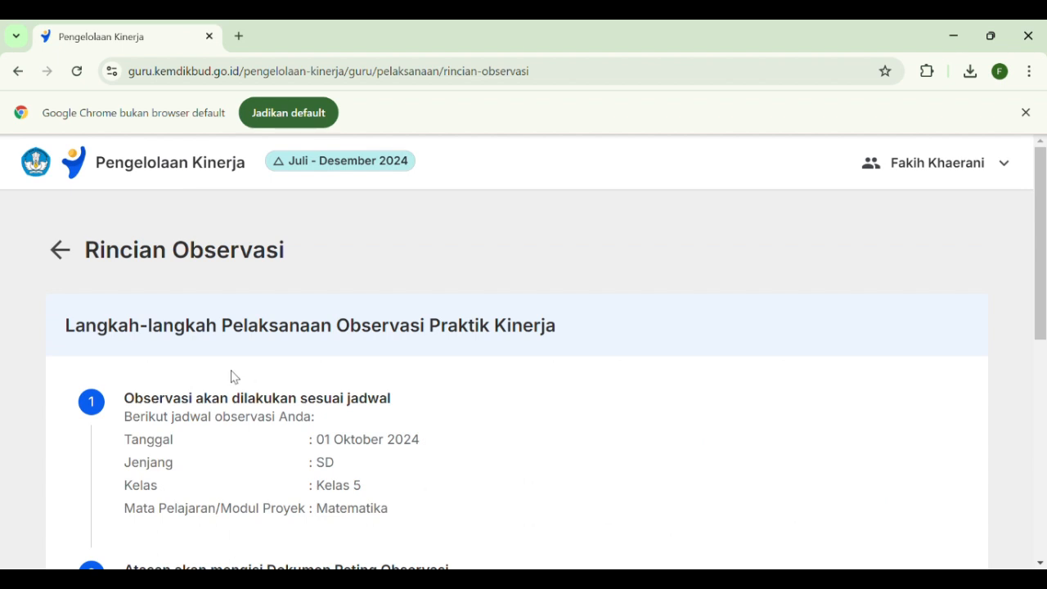
{"action": "left_click", "coordinate": [60, 251]}
Reload the Pelaksanaan Praktik Kinerja overview and check the status of the Bagian 1 and Bagian 2 stages
{"action": "scroll", "coordinate": [635, 386], "scroll_direction": "down", "scroll_amount": 4}
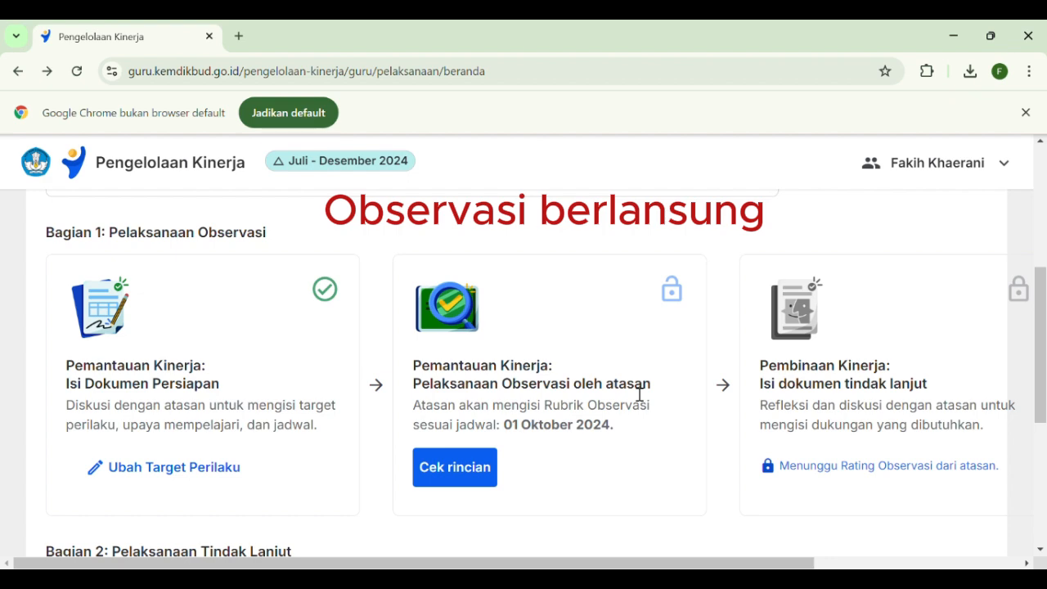
{"action": "scroll", "coordinate": [575, 381], "scroll_direction": "up", "scroll_amount": 1}
{"action": "scroll", "coordinate": [575, 381], "scroll_direction": "down", "scroll_amount": 2}
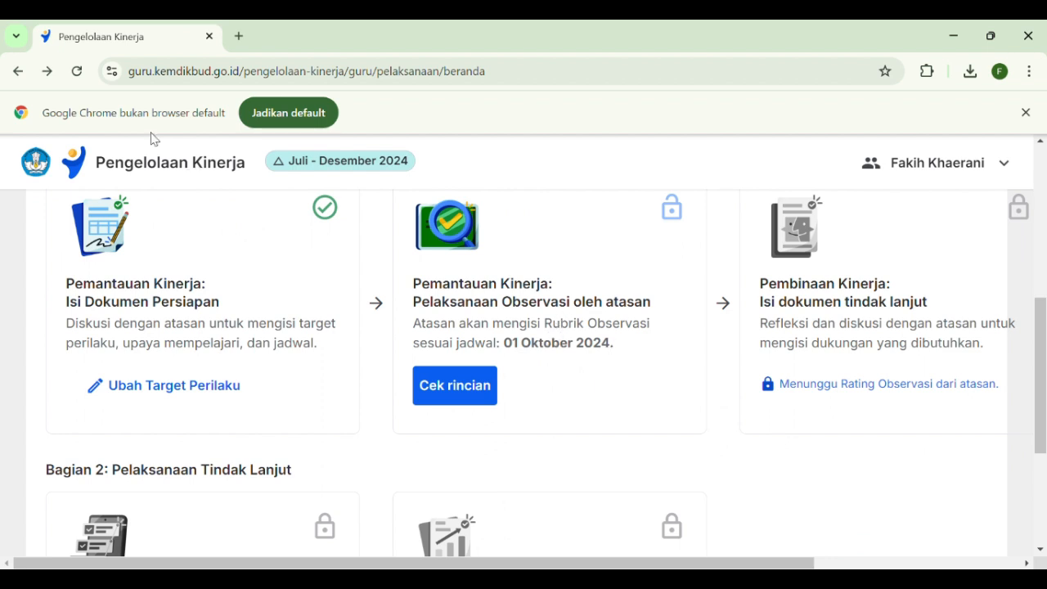
{"action": "left_click", "coordinate": [79, 72]}
{"action": "scroll", "coordinate": [508, 302], "scroll_direction": "down", "scroll_amount": 3}
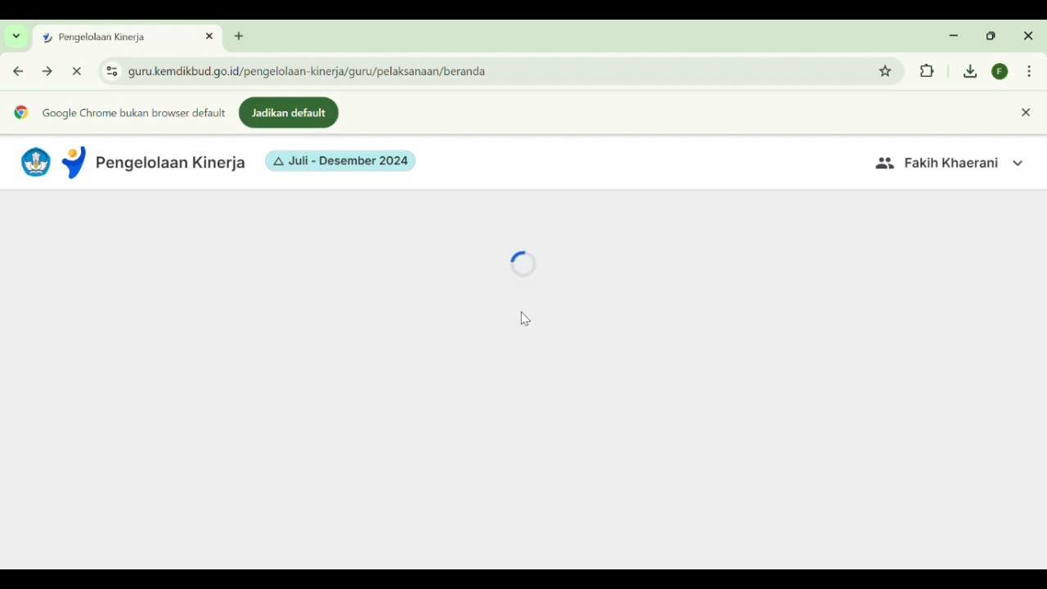
{"action": "scroll", "coordinate": [528, 323], "scroll_direction": "down", "scroll_amount": 4}
{"action": "scroll", "coordinate": [531, 330], "scroll_direction": "down", "scroll_amount": 1}
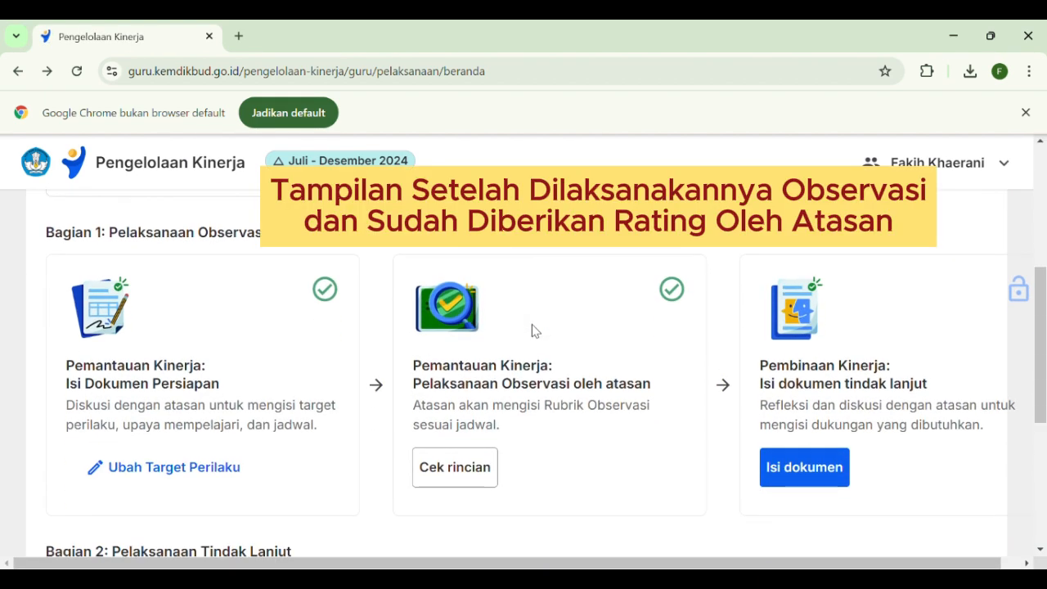
{"action": "scroll", "coordinate": [533, 330], "scroll_direction": "down", "scroll_amount": 1}
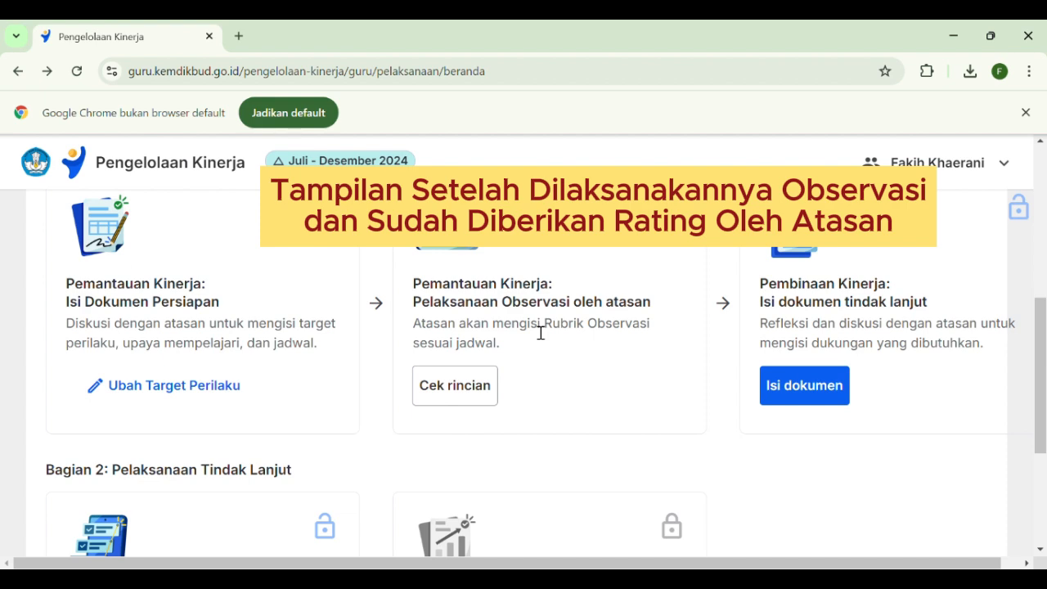
{"action": "scroll", "coordinate": [598, 368], "scroll_direction": "down", "scroll_amount": 2}
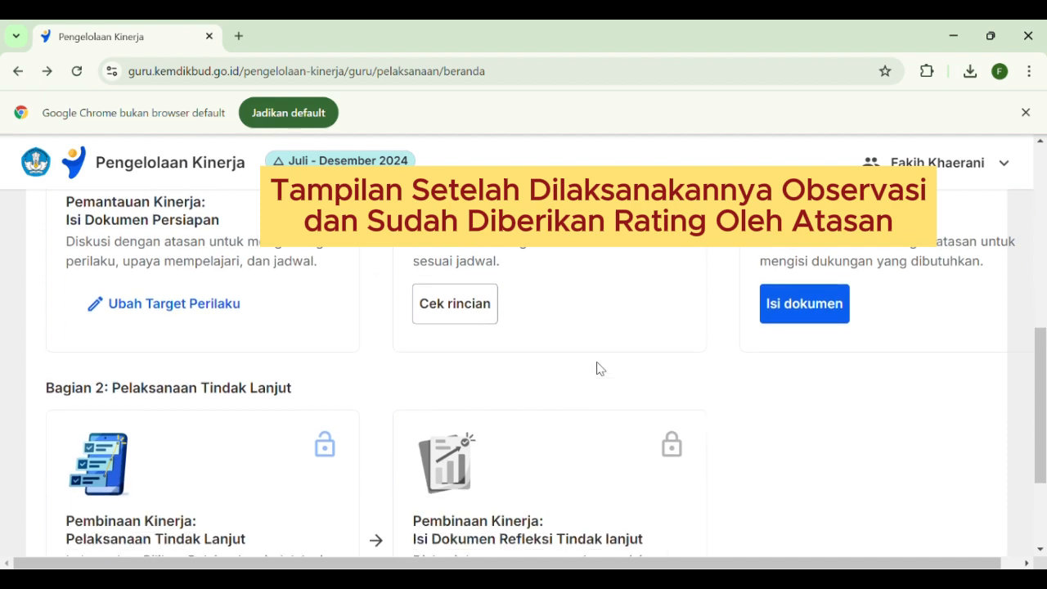
{"action": "scroll", "coordinate": [598, 368], "scroll_direction": "up", "scroll_amount": 2}
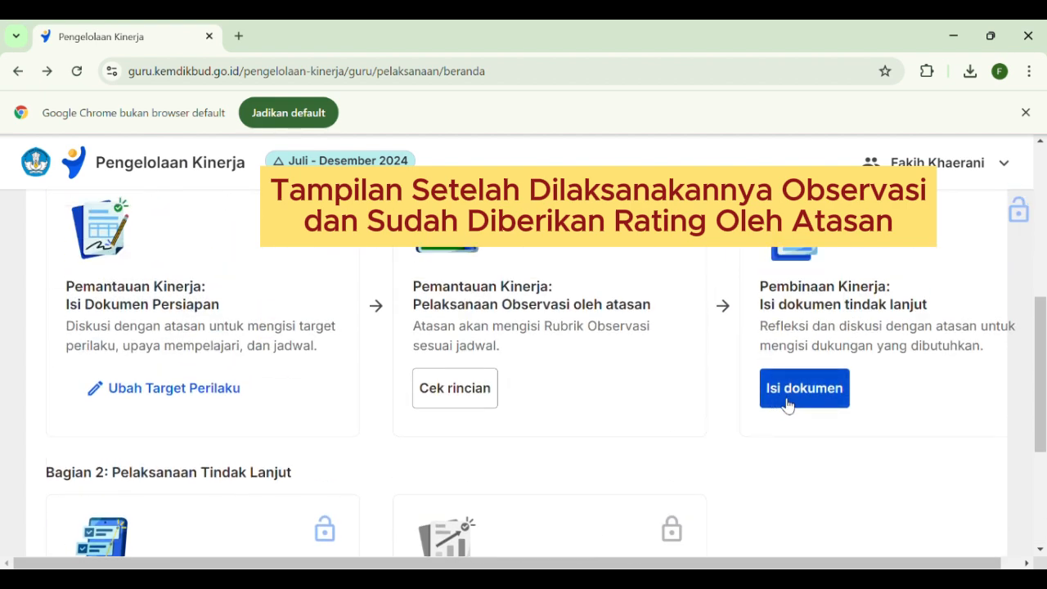
{"action": "left_click_drag", "start_coordinate": [597, 563], "coordinate": [618, 565]}
{"action": "scroll", "coordinate": [816, 430], "scroll_direction": "up", "scroll_amount": 2}
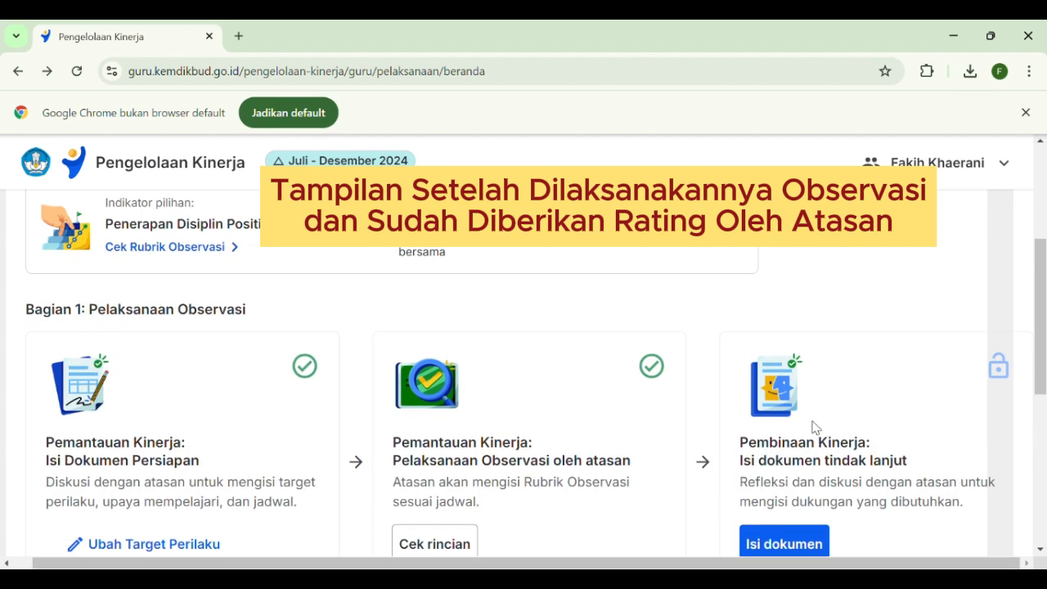
{"action": "scroll", "coordinate": [830, 432], "scroll_direction": "down", "scroll_amount": 1}
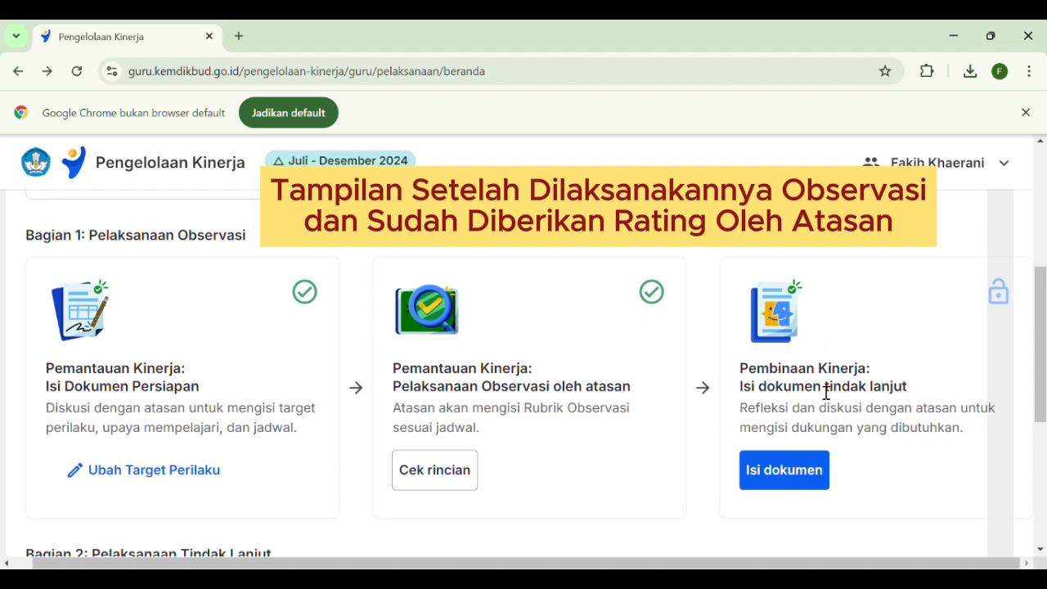
{"action": "scroll", "coordinate": [826, 393], "scroll_direction": "down", "scroll_amount": 1}
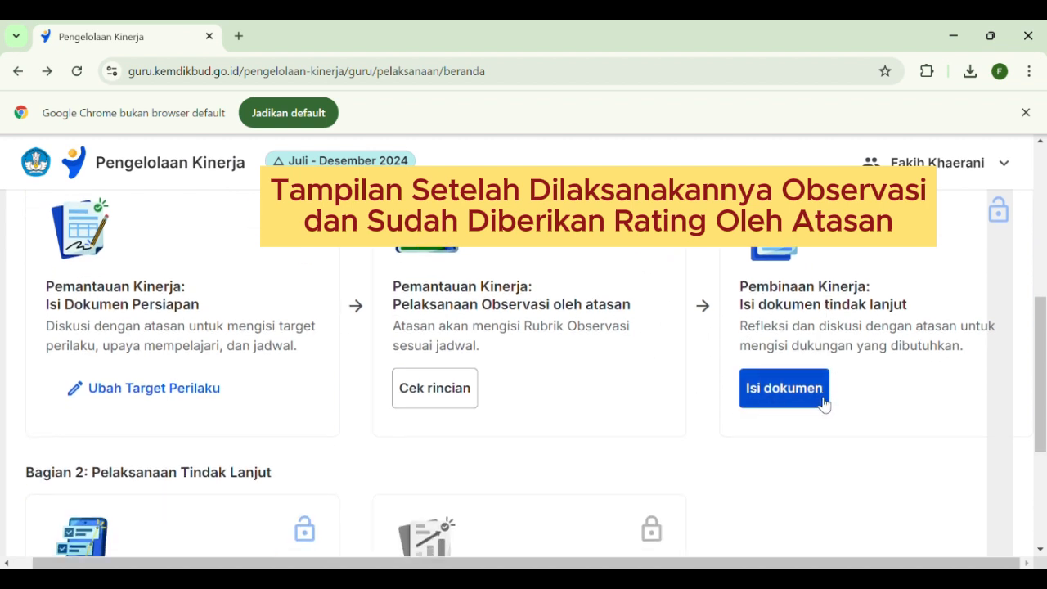
Open the follow-up document and examine the supervisor's ratings, notes and recommendation under Cek Rating Observasi
{"action": "left_click", "coordinate": [777, 394]}
{"action": "scroll", "coordinate": [608, 338], "scroll_direction": "down", "scroll_amount": 2}
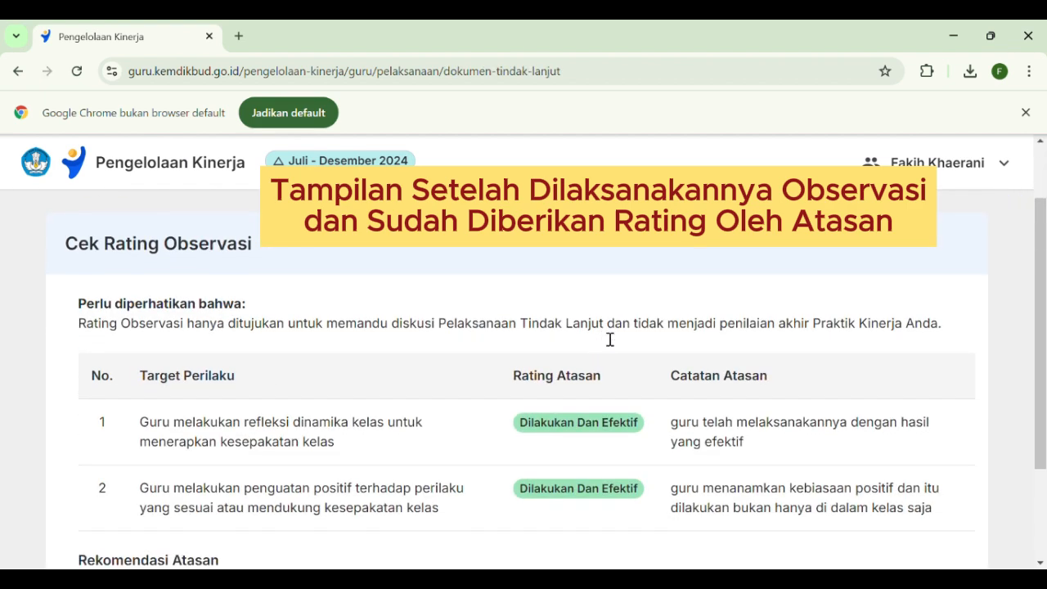
{"action": "scroll", "coordinate": [601, 338], "scroll_direction": "up", "scroll_amount": 1}
{"action": "scroll", "coordinate": [444, 335], "scroll_direction": "down", "scroll_amount": 3}
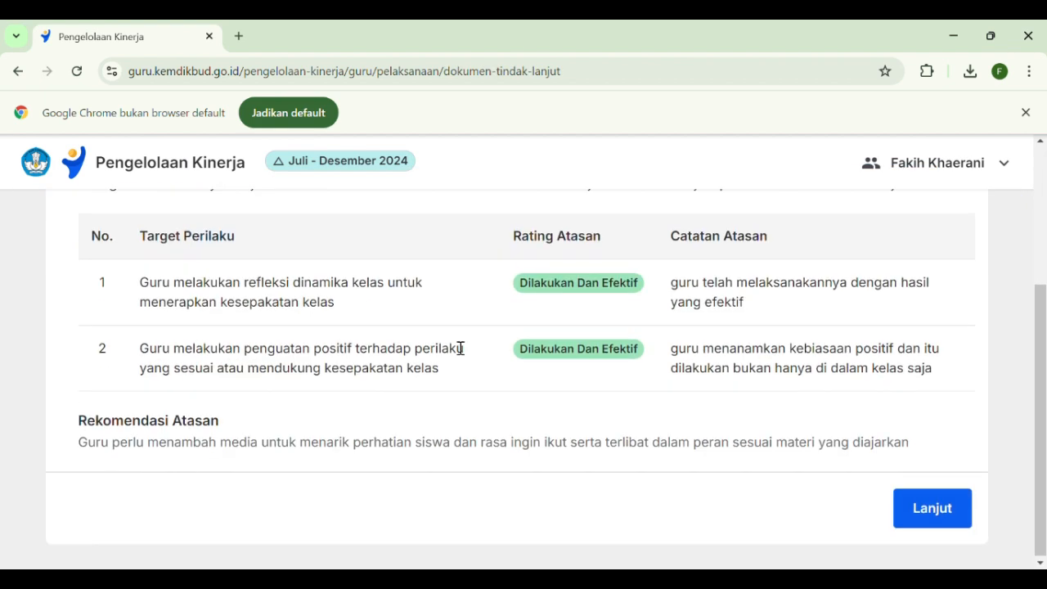
{"action": "scroll", "coordinate": [460, 350], "scroll_direction": "up", "scroll_amount": 1}
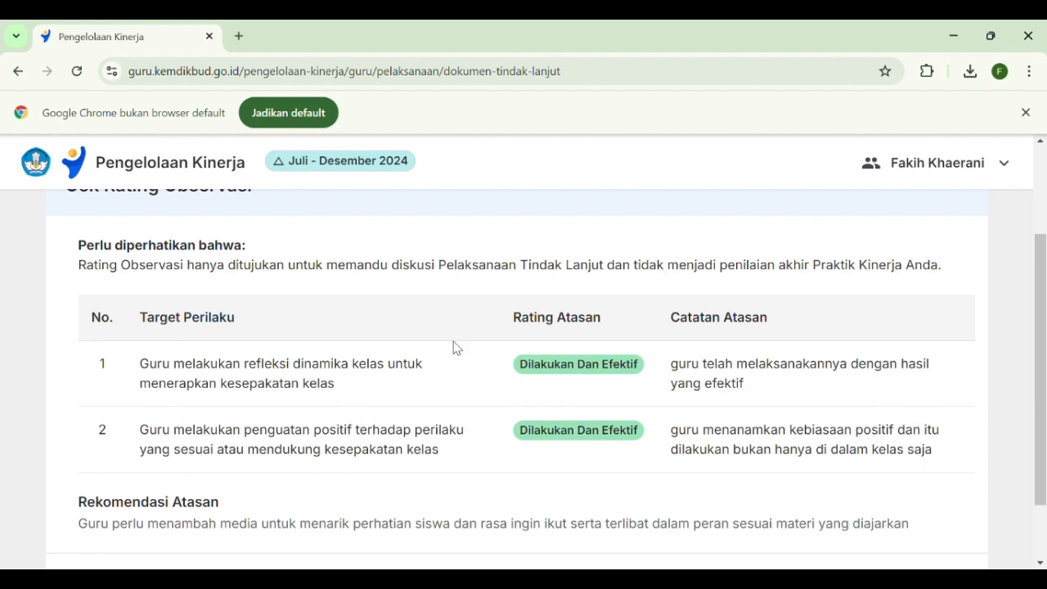
{"action": "scroll", "coordinate": [456, 348], "scroll_direction": "up", "scroll_amount": 2}
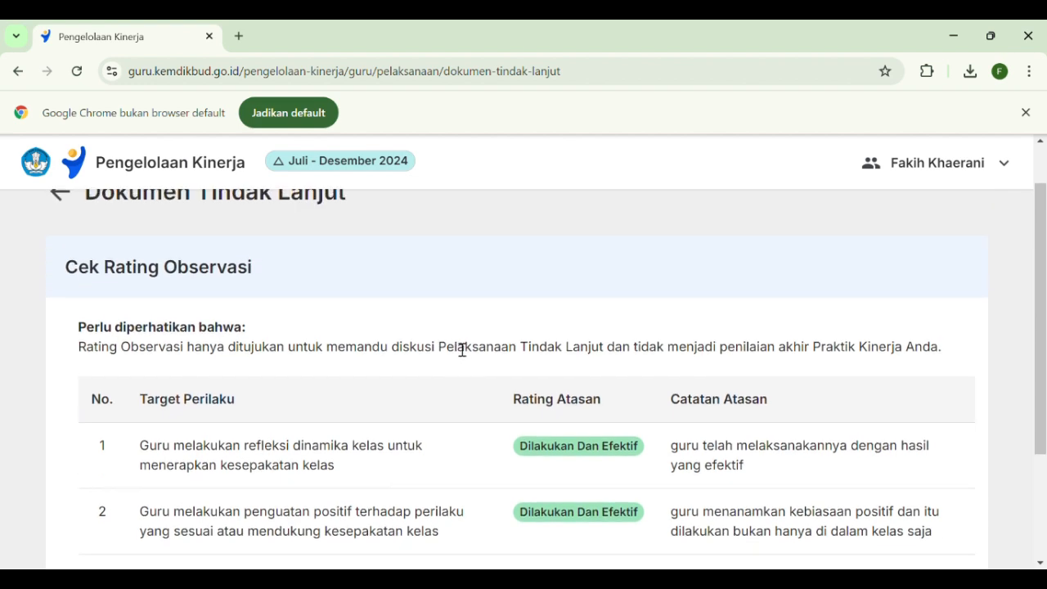
{"action": "scroll", "coordinate": [457, 348], "scroll_direction": "down", "scroll_amount": 1}
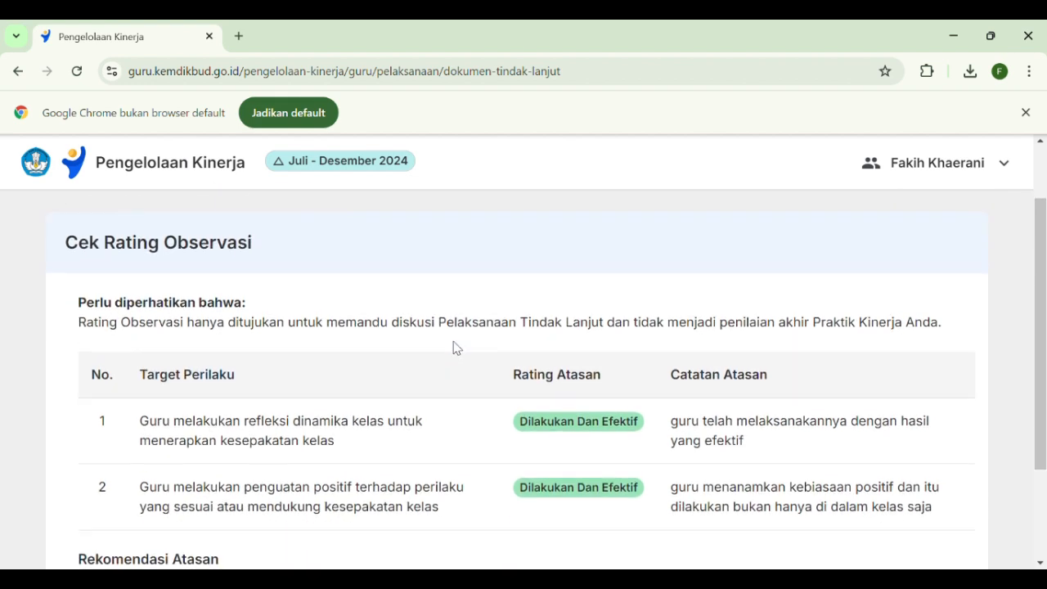
{"action": "scroll", "coordinate": [455, 347], "scroll_direction": "down", "scroll_amount": 1}
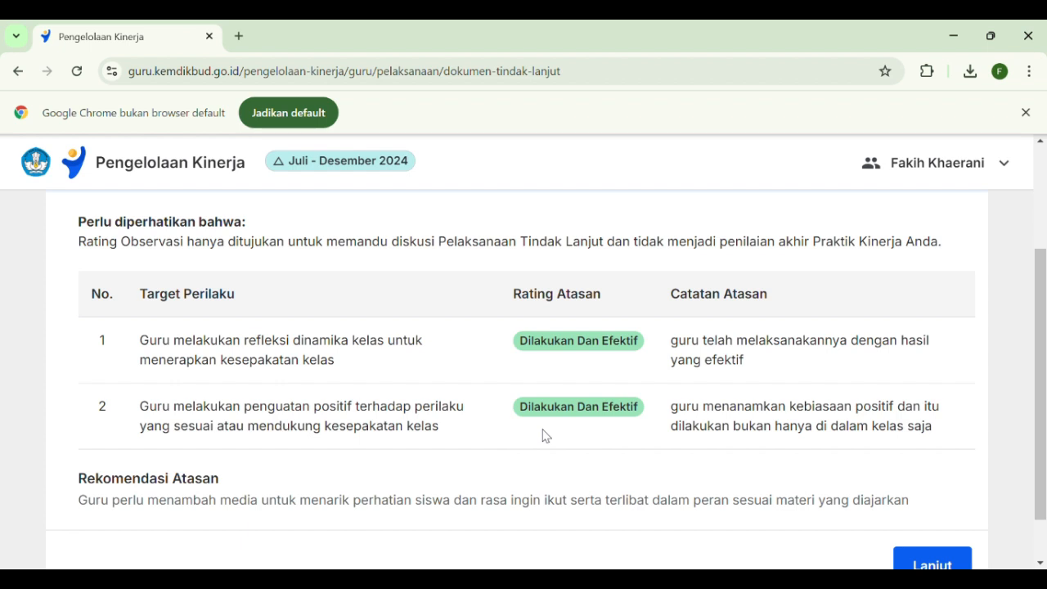
{"action": "scroll", "coordinate": [545, 435], "scroll_direction": "down", "scroll_amount": 1}
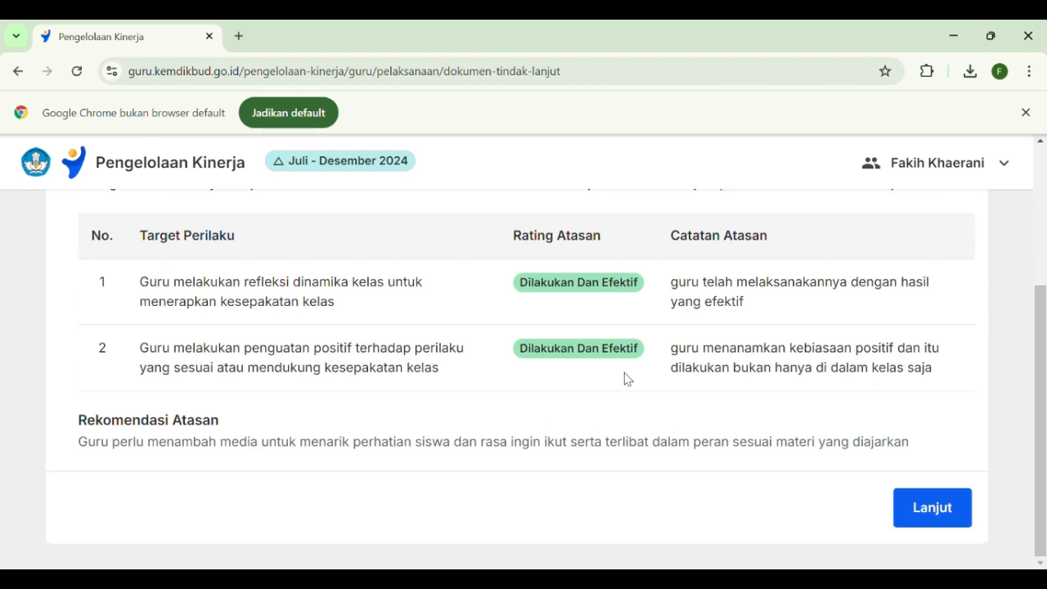
Continue to the Formulir Diskusi Tindak Lanjut and fill in Refleksi Guru with "Saya kesulitan karena banyak murid yang menuntut bikin kelompok sendiri"
{"action": "left_click", "coordinate": [932, 517]}
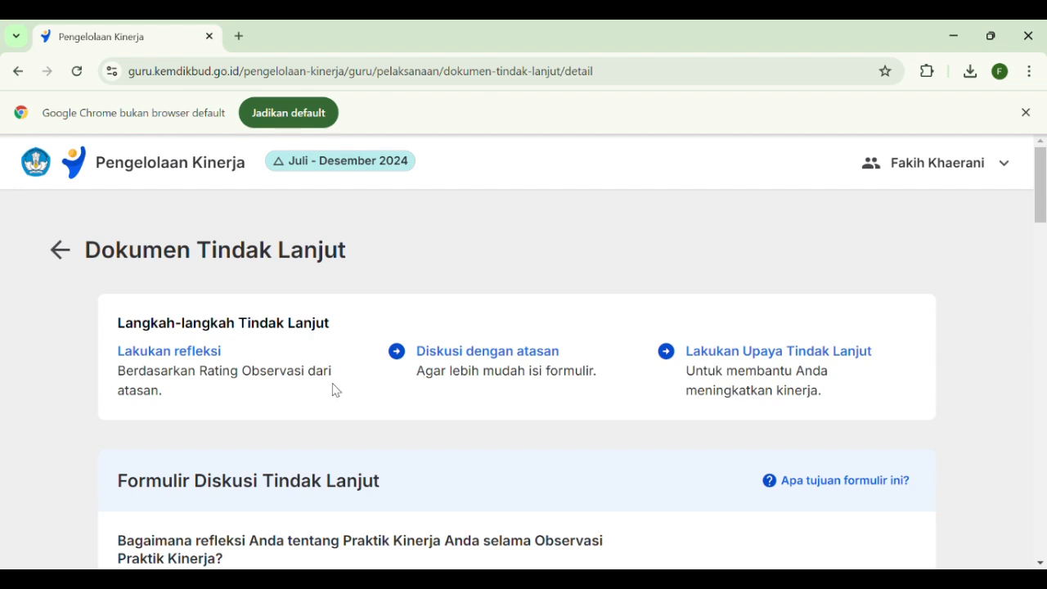
{"action": "scroll", "coordinate": [274, 405], "scroll_direction": "down", "scroll_amount": 1}
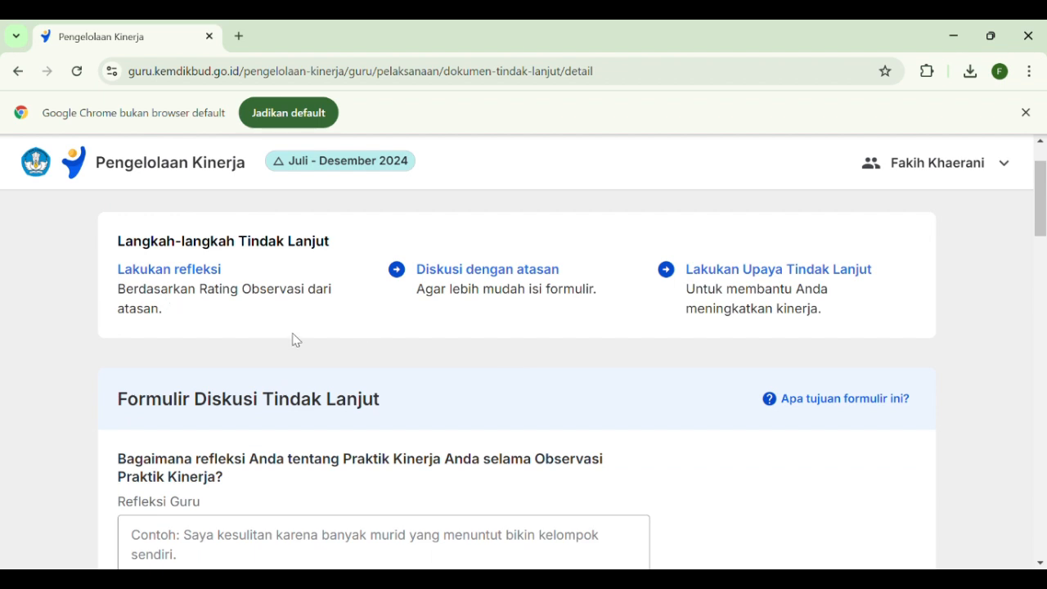
{"action": "scroll", "coordinate": [393, 336], "scroll_direction": "down", "scroll_amount": 2}
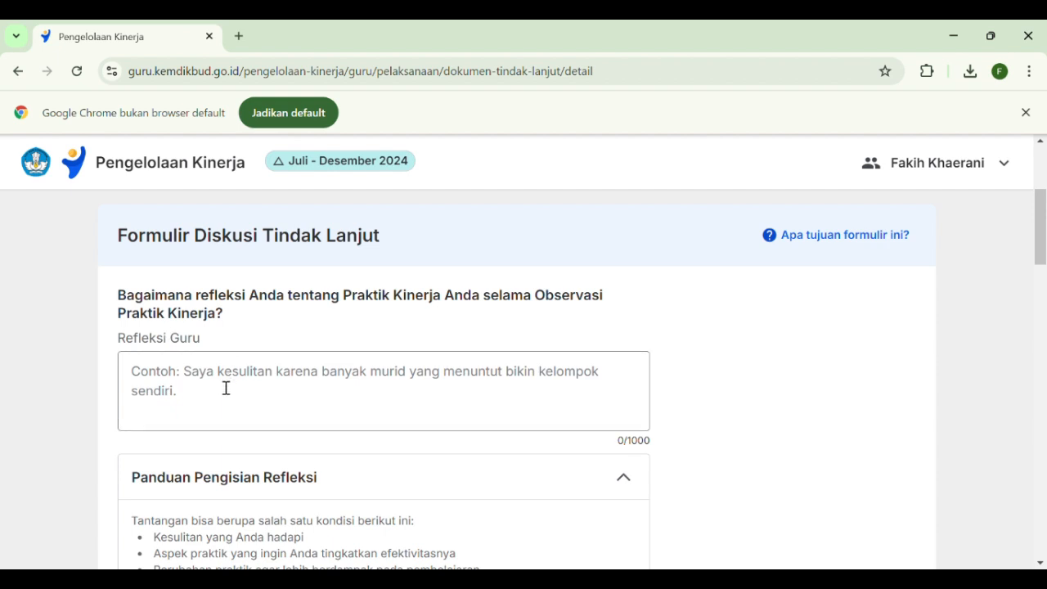
{"action": "scroll", "coordinate": [222, 398], "scroll_direction": "down", "scroll_amount": 1}
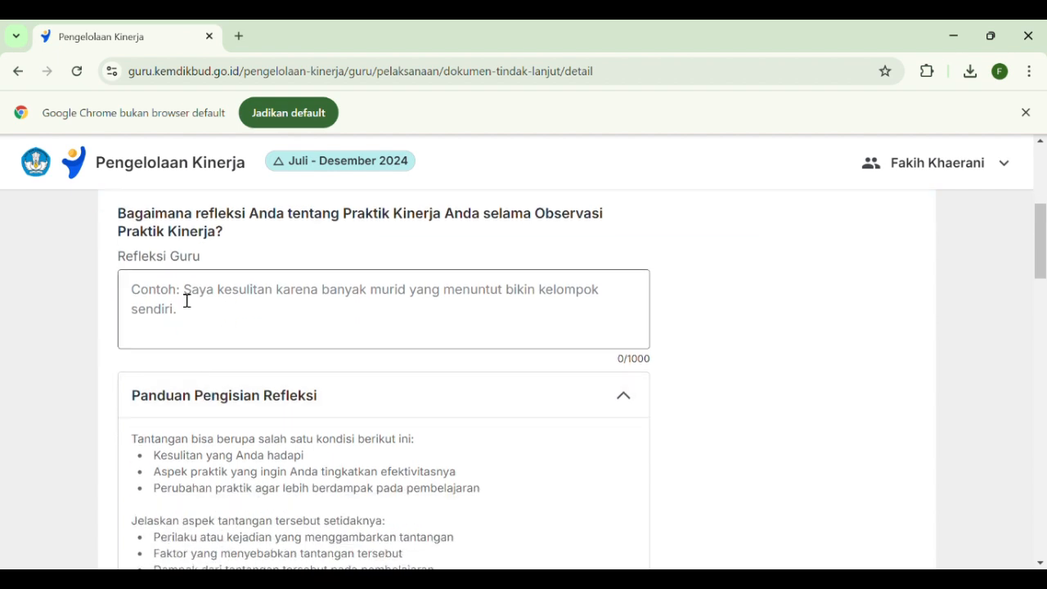
{"action": "scroll", "coordinate": [244, 334], "scroll_direction": "up", "scroll_amount": 2}
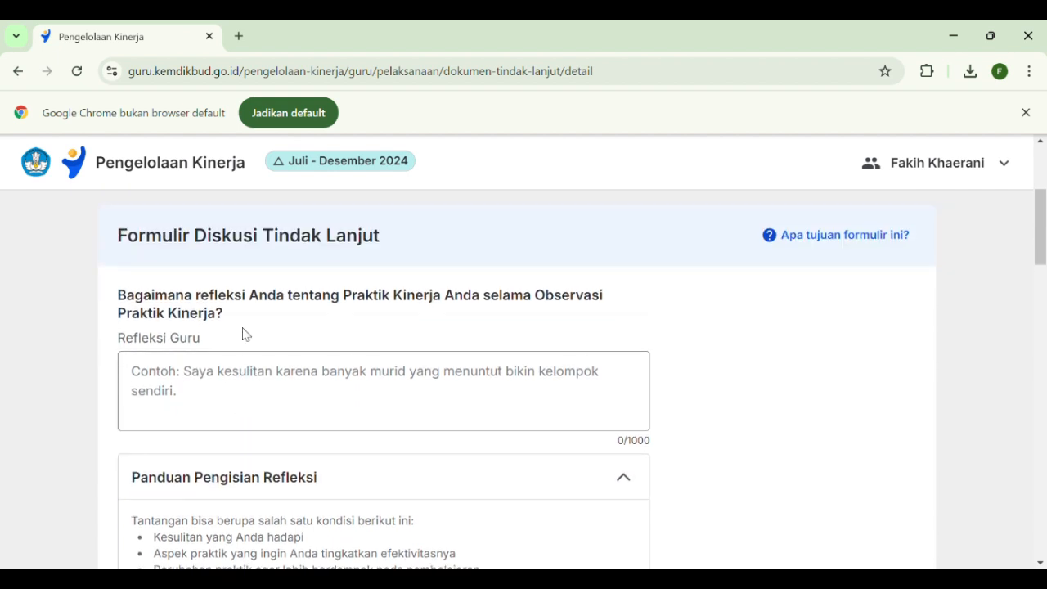
{"action": "scroll", "coordinate": [404, 363], "scroll_direction": "up", "scroll_amount": 2}
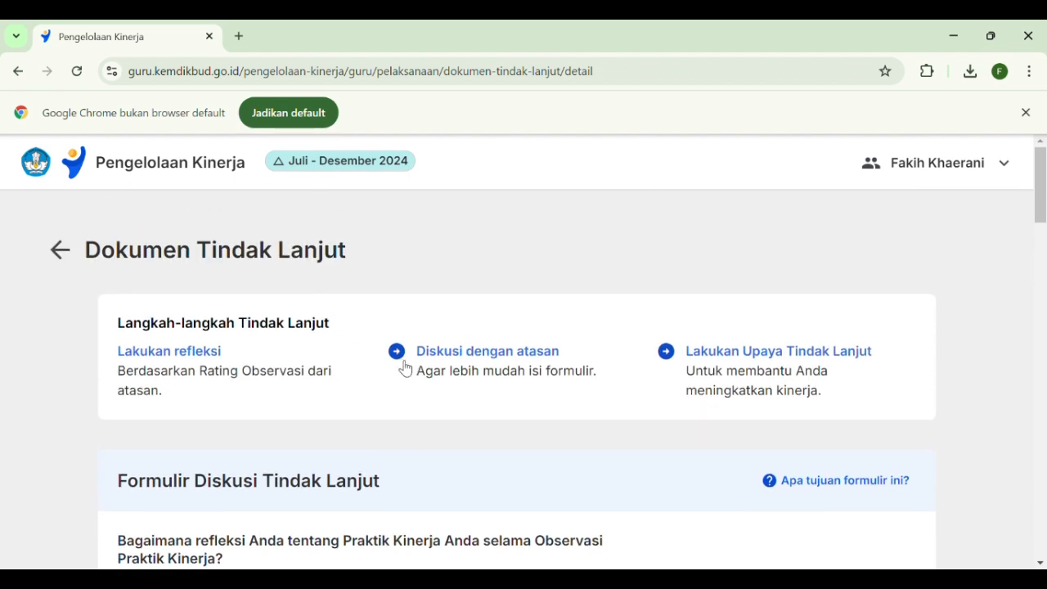
{"action": "scroll", "coordinate": [405, 368], "scroll_direction": "down", "scroll_amount": 3}
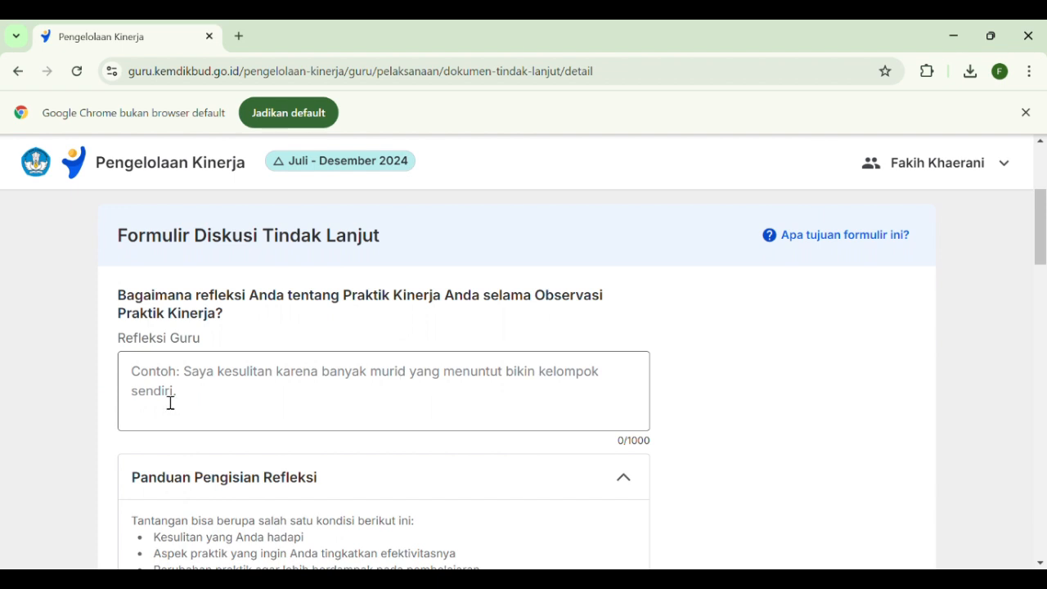
{"action": "left_click", "coordinate": [318, 398]}
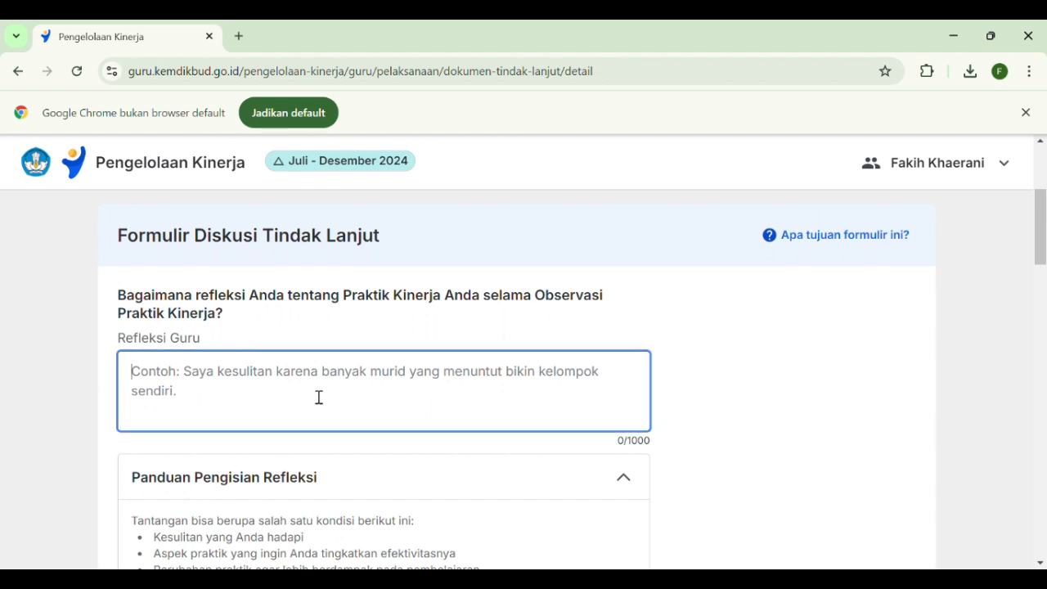
{"action": "type", "text": "Saya kesulitan karena banyak murid yang menuntut bikin kelompok sendiri"}
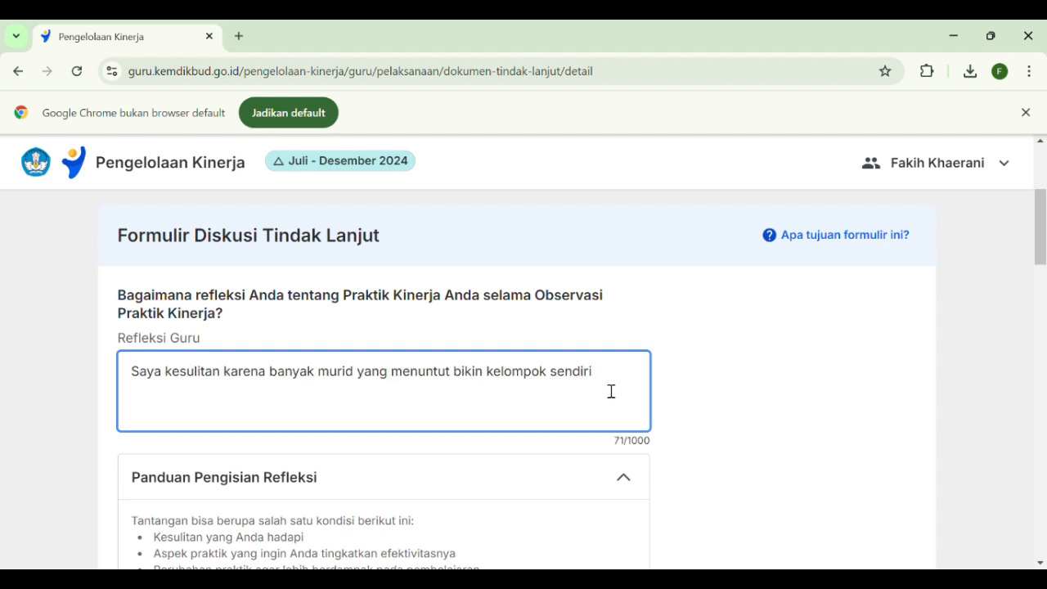
{"action": "left_click", "coordinate": [719, 380]}
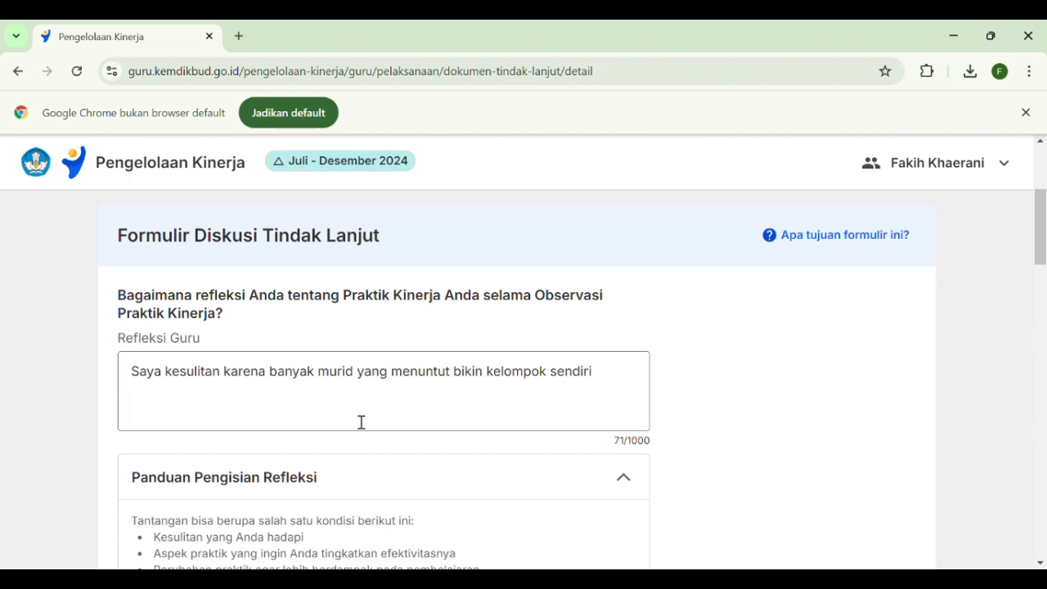
Fill in Tujuan Tindak Lanjut under Pilihan Belajar with "Membicarakan opsi-opsi program dengan atasan saya"
{"action": "scroll", "coordinate": [747, 388], "scroll_direction": "down", "scroll_amount": 4}
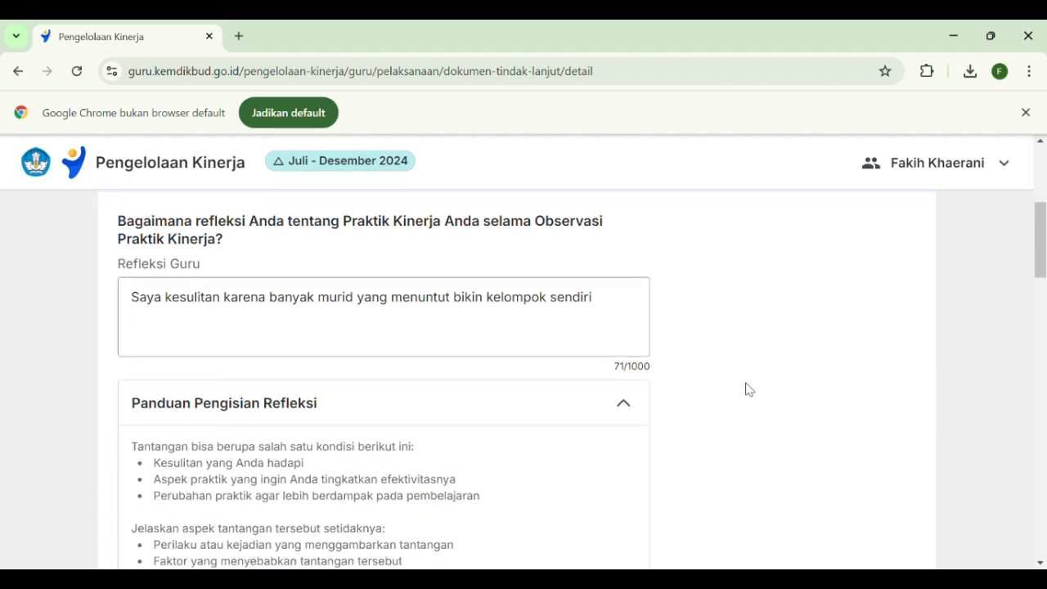
{"action": "scroll", "coordinate": [746, 388], "scroll_direction": "down", "scroll_amount": 1}
{"action": "scroll", "coordinate": [745, 388], "scroll_direction": "up", "scroll_amount": 2}
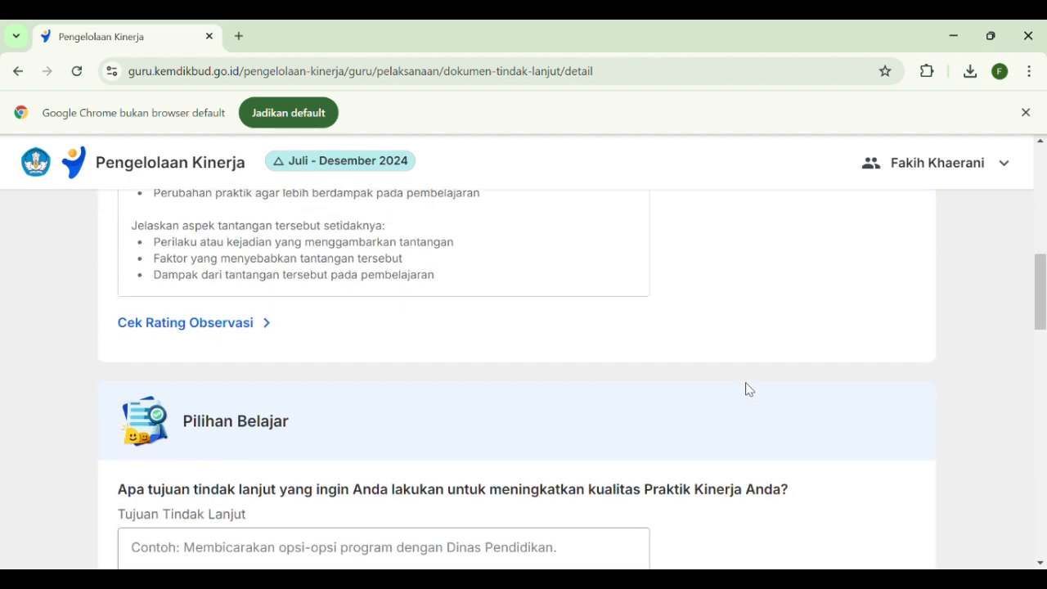
{"action": "scroll", "coordinate": [746, 387], "scroll_direction": "up", "scroll_amount": 2}
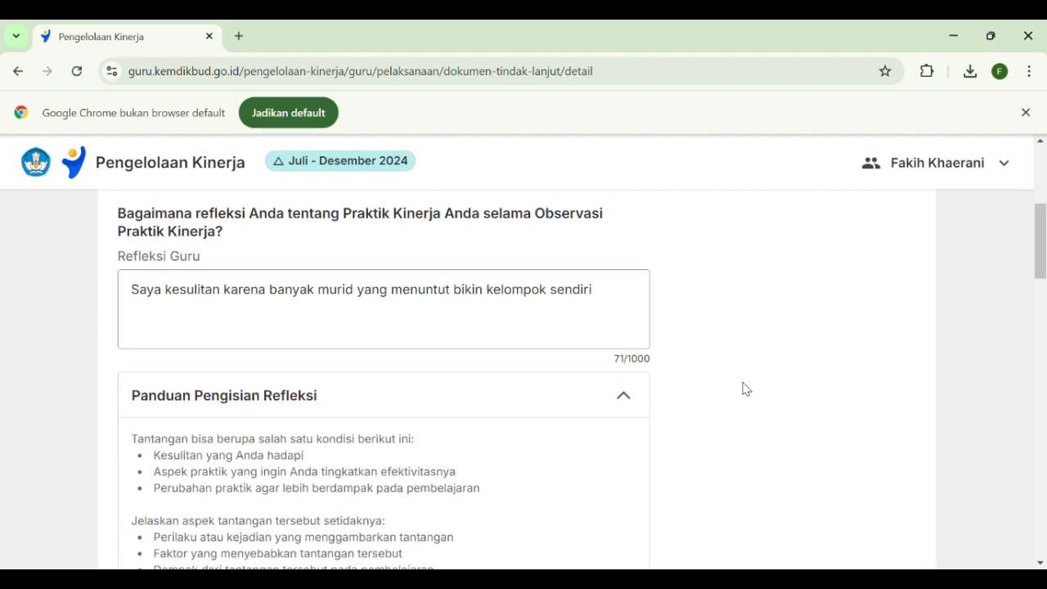
{"action": "scroll", "coordinate": [746, 388], "scroll_direction": "down", "scroll_amount": 4}
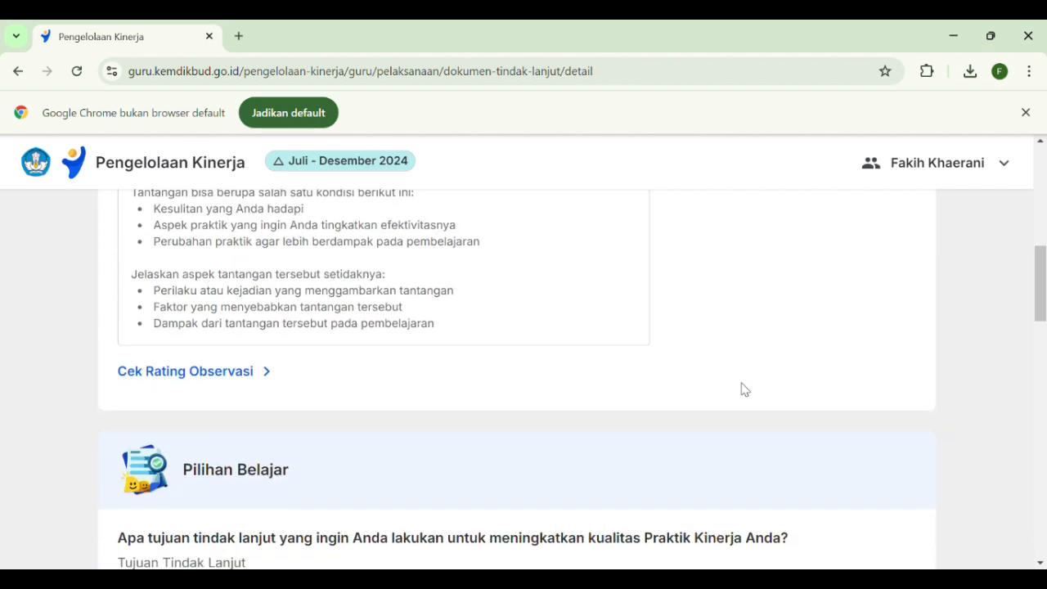
{"action": "scroll", "coordinate": [745, 390], "scroll_direction": "down", "scroll_amount": 1}
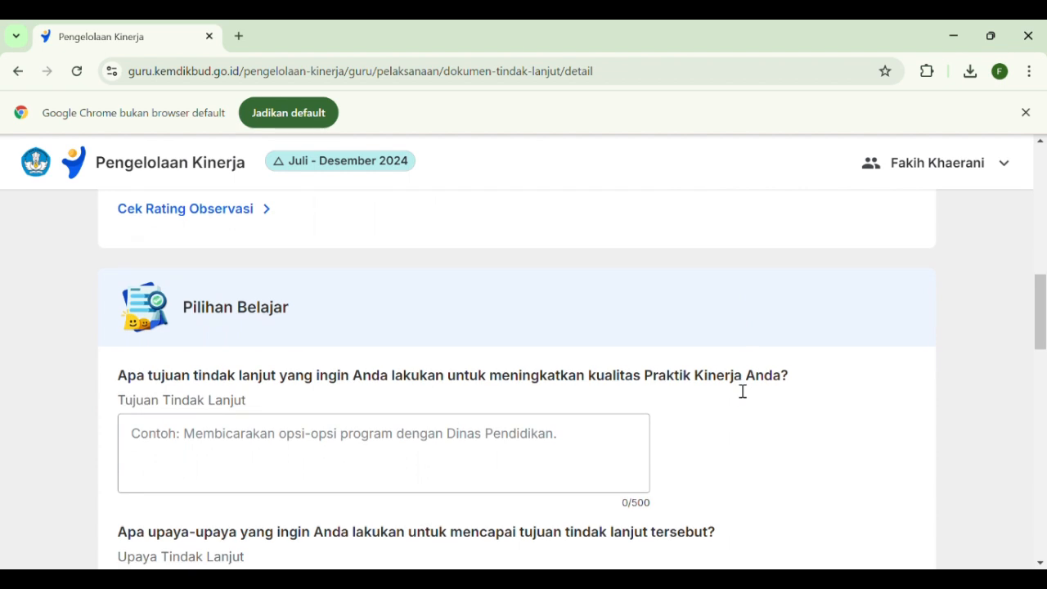
{"action": "scroll", "coordinate": [262, 425], "scroll_direction": "down", "scroll_amount": 1}
{"action": "left_click", "coordinate": [287, 514]}
{"action": "scroll", "coordinate": [382, 379], "scroll_direction": "up", "scroll_amount": 1}
{"action": "scroll", "coordinate": [381, 379], "scroll_direction": "down", "scroll_amount": 1}
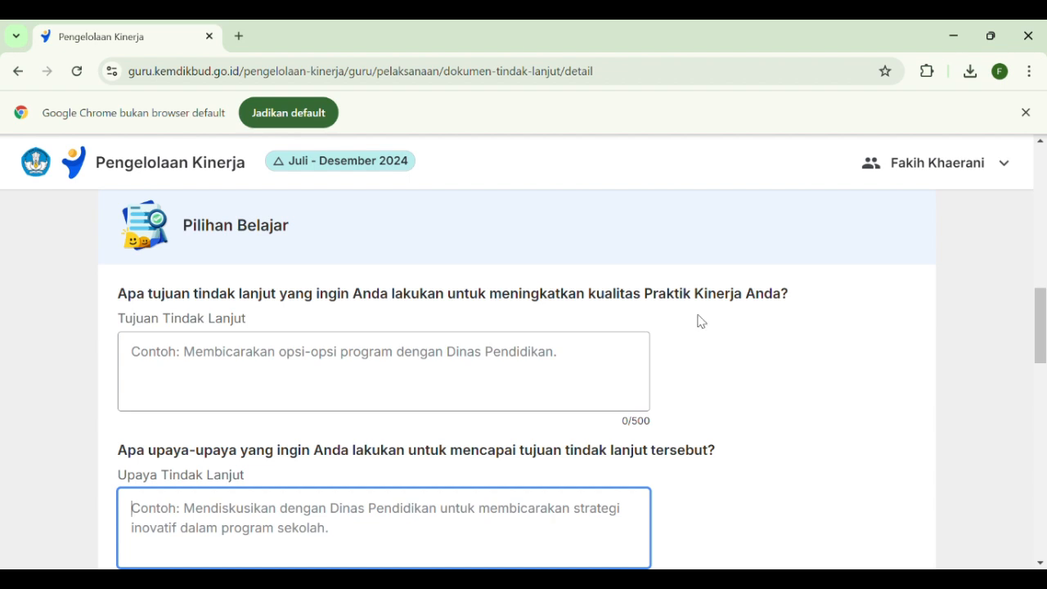
{"action": "left_click", "coordinate": [164, 359]}
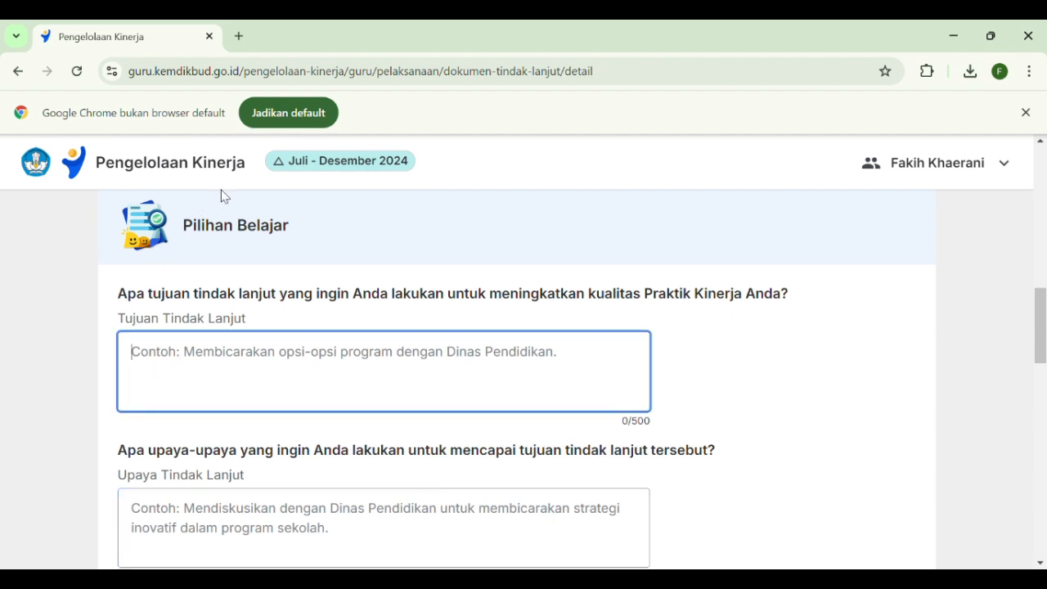
{"action": "type", "text": "Membicarakan opsi-opsi program dengan atasan saya"}
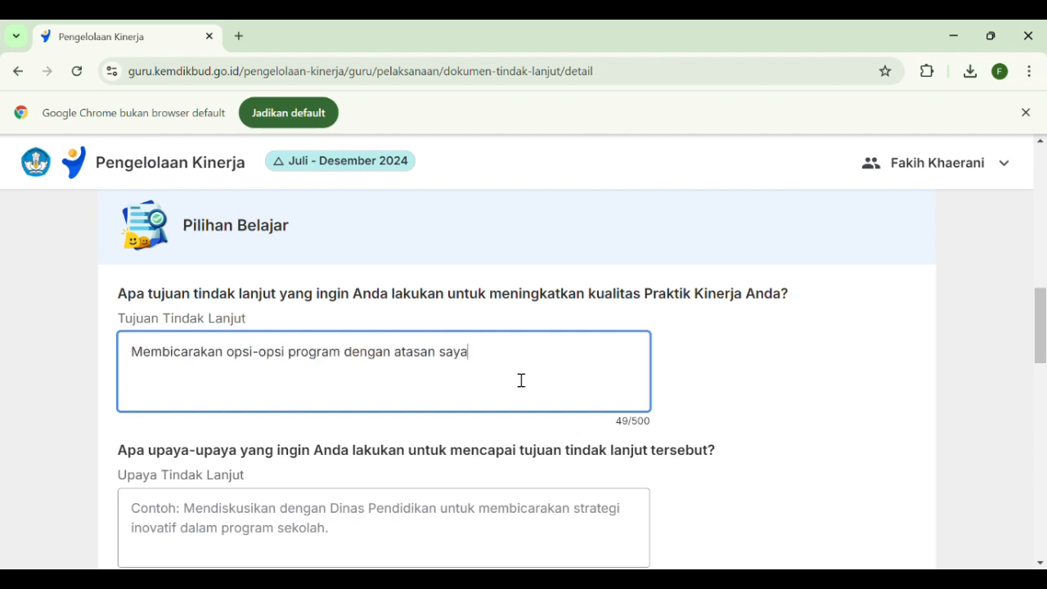
Fill in Upaya Tindak Lanjut with "Mendiskusikan dengan Dinas Pendidikan untuk membicarakan strategi inovatif dalam program sekolah."
{"action": "scroll", "coordinate": [521, 381], "scroll_direction": "down", "scroll_amount": 2}
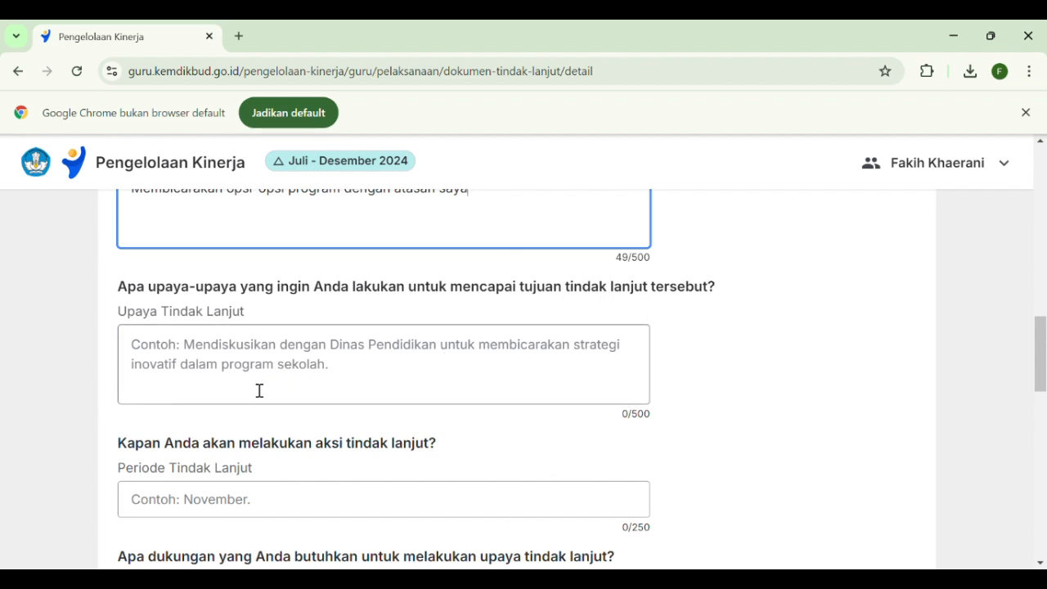
{"action": "scroll", "coordinate": [258, 360], "scroll_direction": "down", "scroll_amount": 1}
{"action": "scroll", "coordinate": [237, 351], "scroll_direction": "up", "scroll_amount": 1}
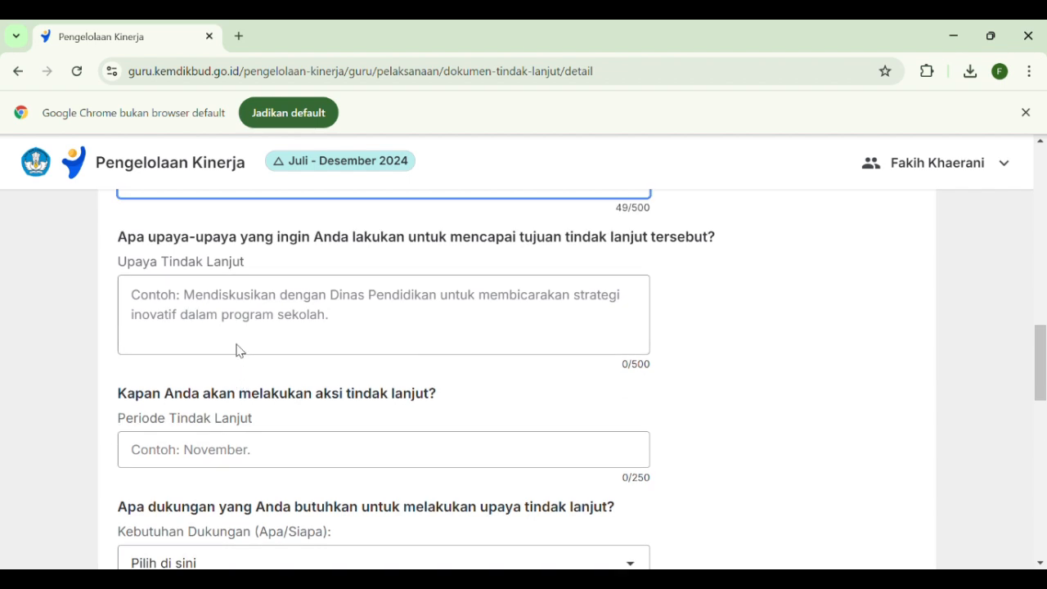
{"action": "left_click", "coordinate": [246, 368]}
{"action": "type", "text": "Mendiskusikan dengan Dinas Pendidikan untuk membicarakan strategi inovatif dalam program sekolah."}
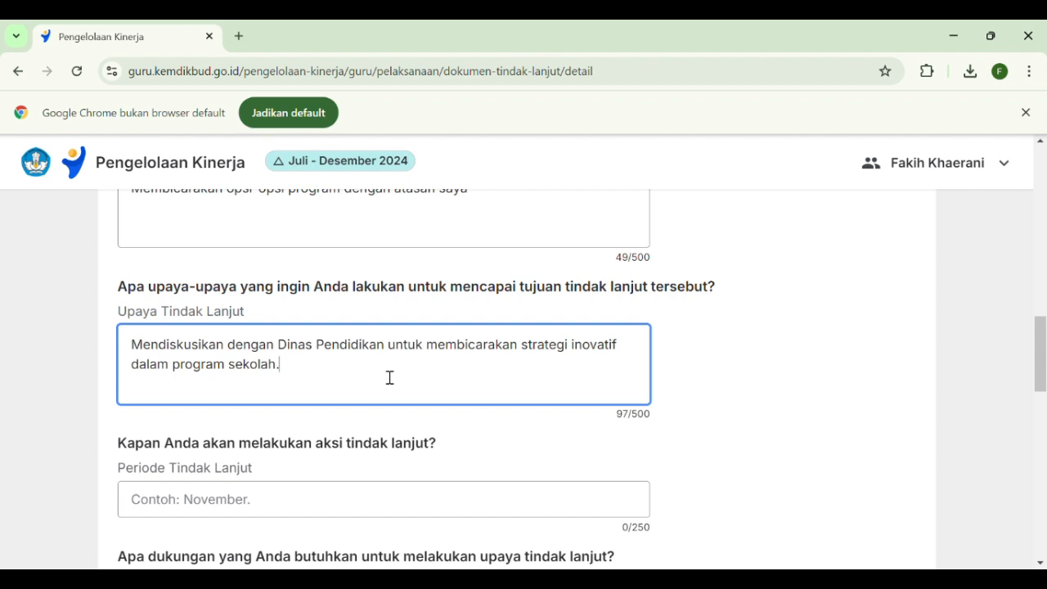
Set the Periode Tindak Lanjut for the follow-up action to "November"
{"action": "scroll", "coordinate": [393, 376], "scroll_direction": "down", "scroll_amount": 1}
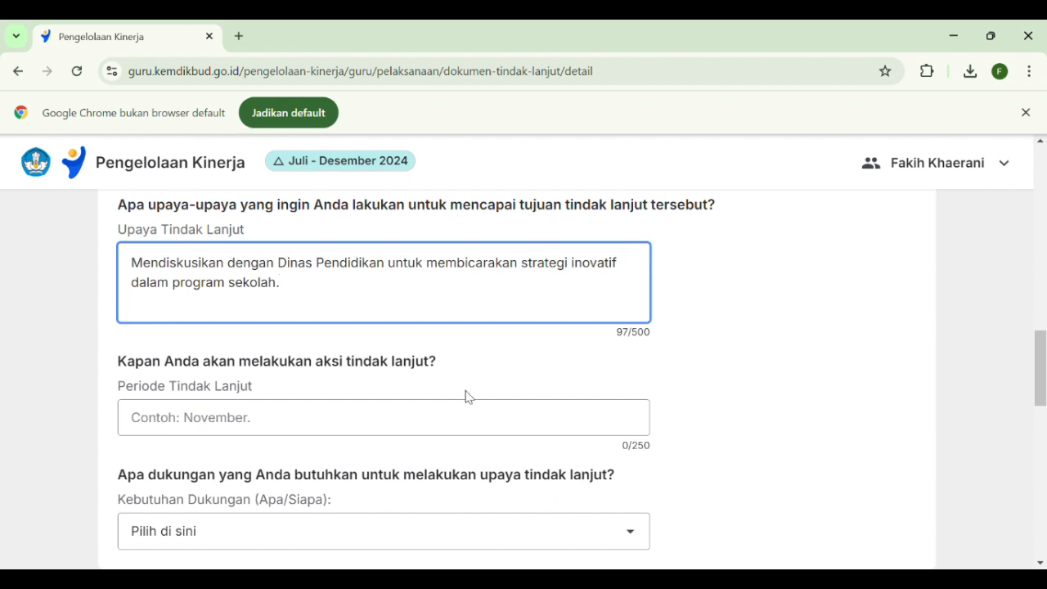
{"action": "scroll", "coordinate": [488, 398], "scroll_direction": "down", "scroll_amount": 1}
{"action": "scroll", "coordinate": [489, 398], "scroll_direction": "down", "scroll_amount": 1}
{"action": "left_click", "coordinate": [313, 334]}
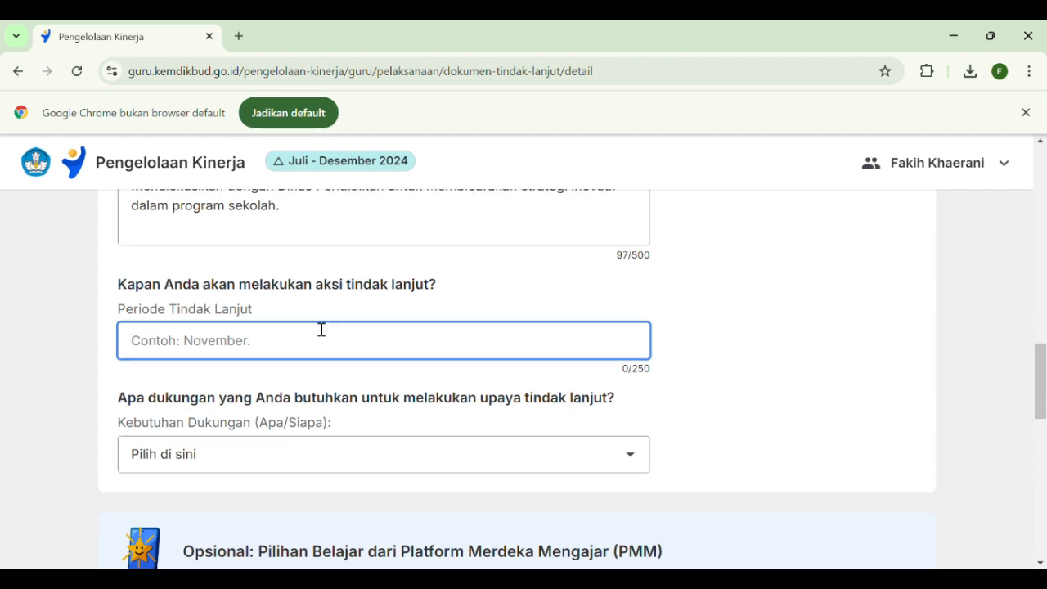
{"action": "scroll", "coordinate": [322, 328], "scroll_direction": "up", "scroll_amount": 1}
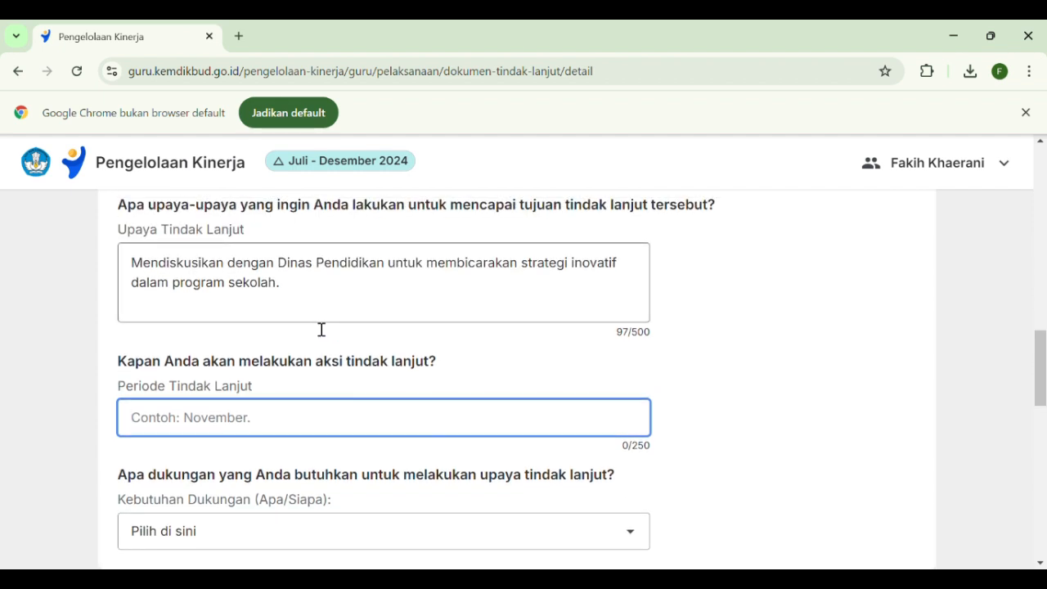
{"action": "scroll", "coordinate": [321, 329], "scroll_direction": "down", "scroll_amount": 1}
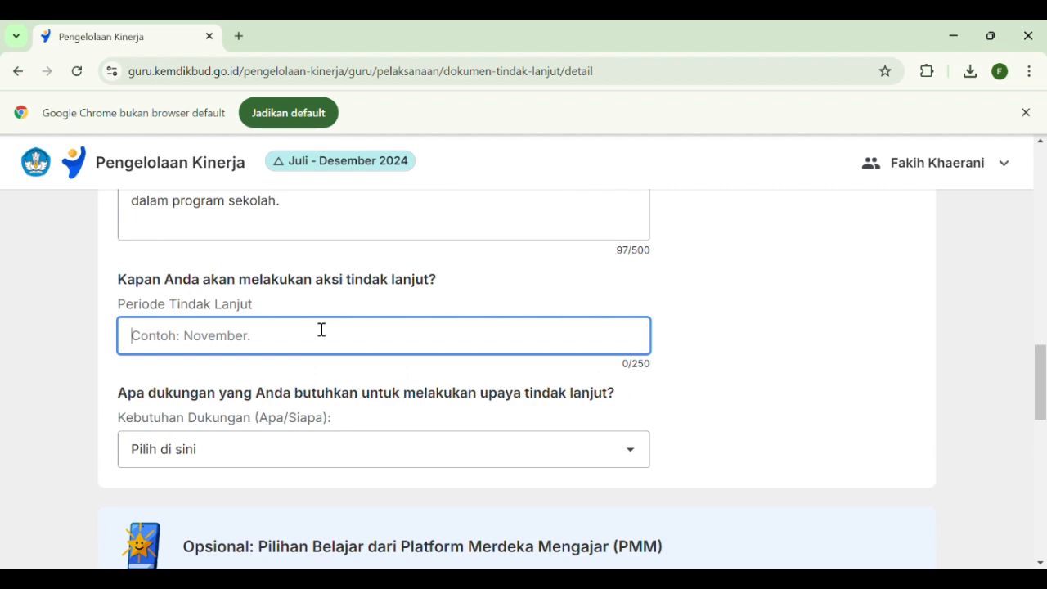
{"action": "scroll", "coordinate": [322, 329], "scroll_direction": "up", "scroll_amount": 1}
{"action": "scroll", "coordinate": [321, 329], "scroll_direction": "down", "scroll_amount": 1}
{"action": "scroll", "coordinate": [331, 347], "scroll_direction": "up", "scroll_amount": 1}
{"action": "scroll", "coordinate": [332, 347], "scroll_direction": "down", "scroll_amount": 1}
{"action": "type", "text": "Novemb"}
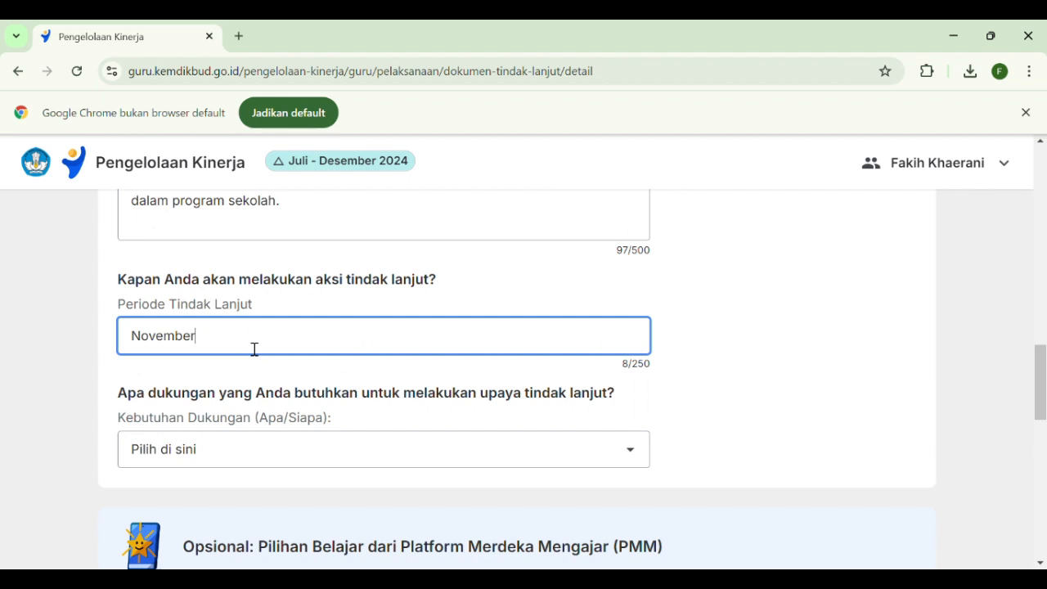
{"action": "type", "text": "er"}
{"action": "left_click", "coordinate": [772, 411]}
{"action": "scroll", "coordinate": [771, 411], "scroll_direction": "down", "scroll_amount": 1}
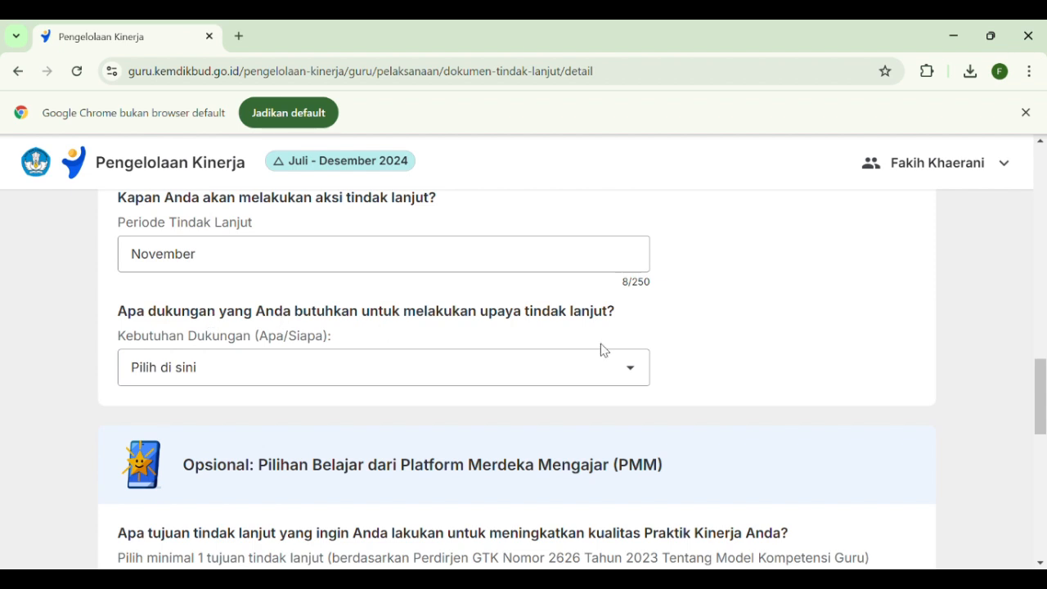
{"action": "scroll", "coordinate": [700, 381], "scroll_direction": "down", "scroll_amount": 1}
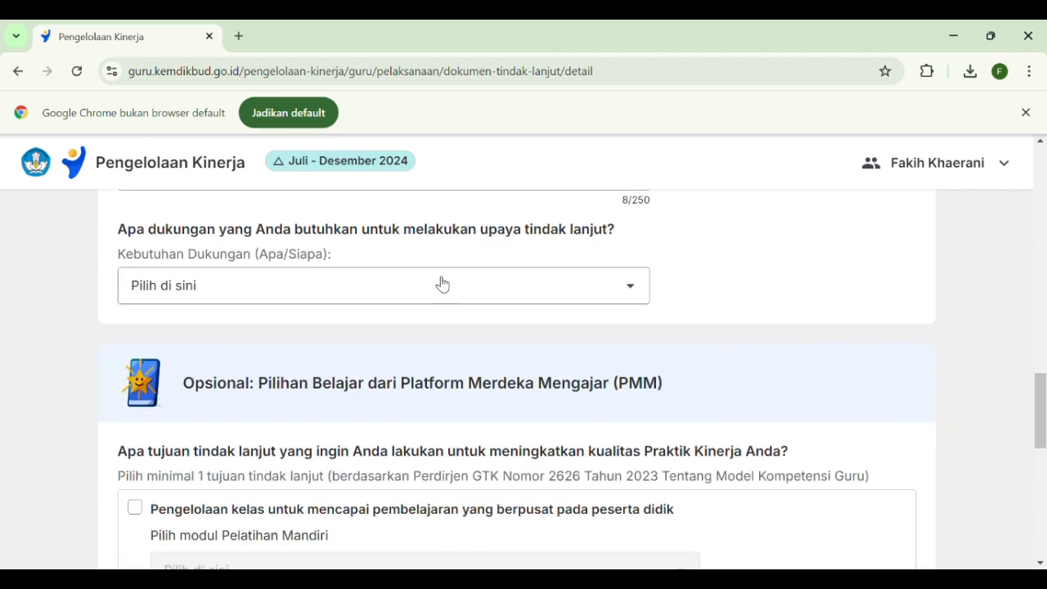
Set Kebutuhan Dukungan under Pilihan Belajar to "Penyediaan atau akses ke sumber belajar melalui satuan pendidikan"
{"action": "left_click", "coordinate": [626, 293]}
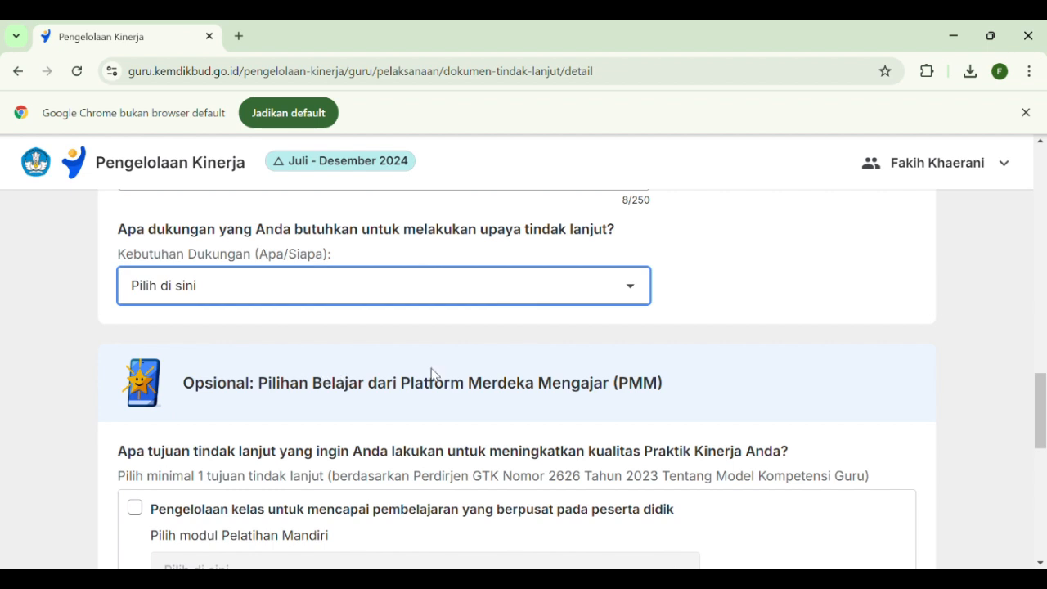
{"action": "key", "text": "Down"}
{"action": "scroll", "coordinate": [388, 351], "scroll_direction": "down", "scroll_amount": 2}
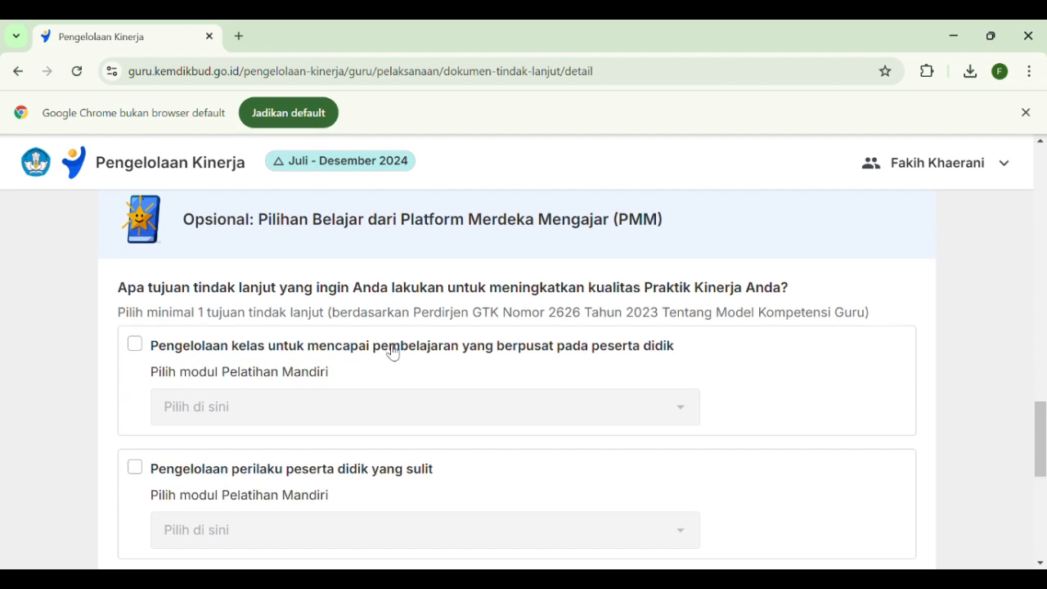
{"action": "scroll", "coordinate": [393, 352], "scroll_direction": "up", "scroll_amount": 1}
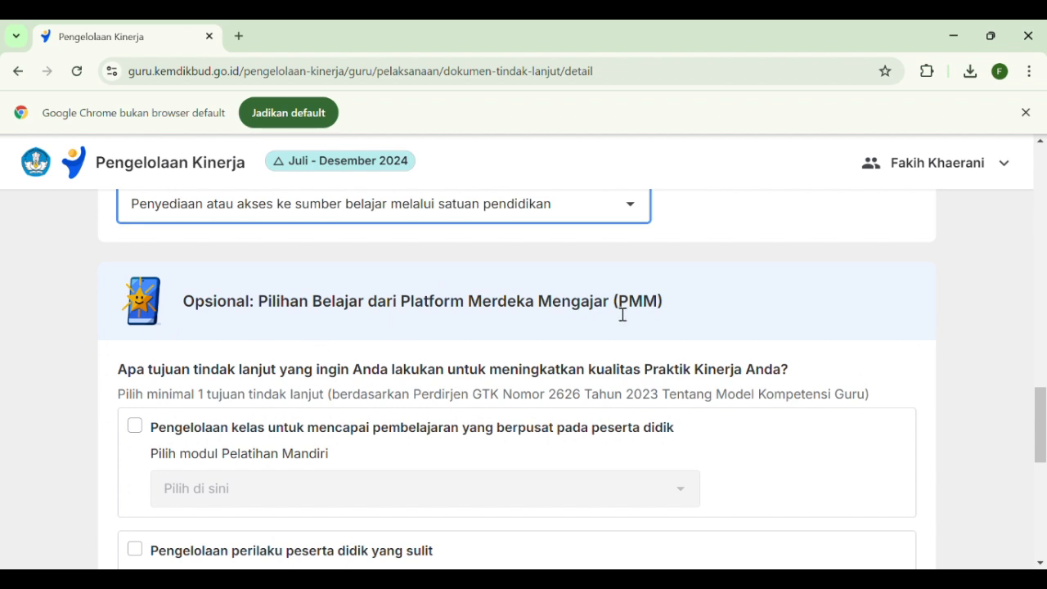
Enable the PMM goal "Pengelolaan kelas untuk mencapai pembelajaran yang berpusat pada peserta didik" and choose the module "Persiapan Pembelajaran Berdiferensiasi"
{"action": "scroll", "coordinate": [703, 316], "scroll_direction": "down", "scroll_amount": 1}
{"action": "scroll", "coordinate": [402, 394], "scroll_direction": "up", "scroll_amount": 1}
{"action": "scroll", "coordinate": [724, 296], "scroll_direction": "down", "scroll_amount": 1}
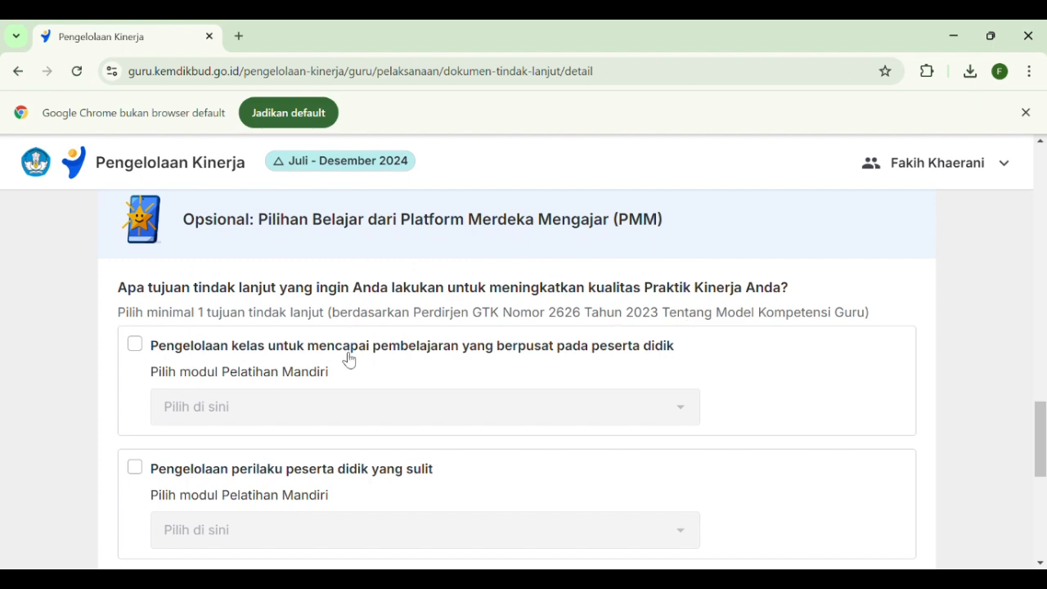
{"action": "scroll", "coordinate": [347, 360], "scroll_direction": "up", "scroll_amount": 1}
{"action": "scroll", "coordinate": [347, 357], "scroll_direction": "up", "scroll_amount": 7}
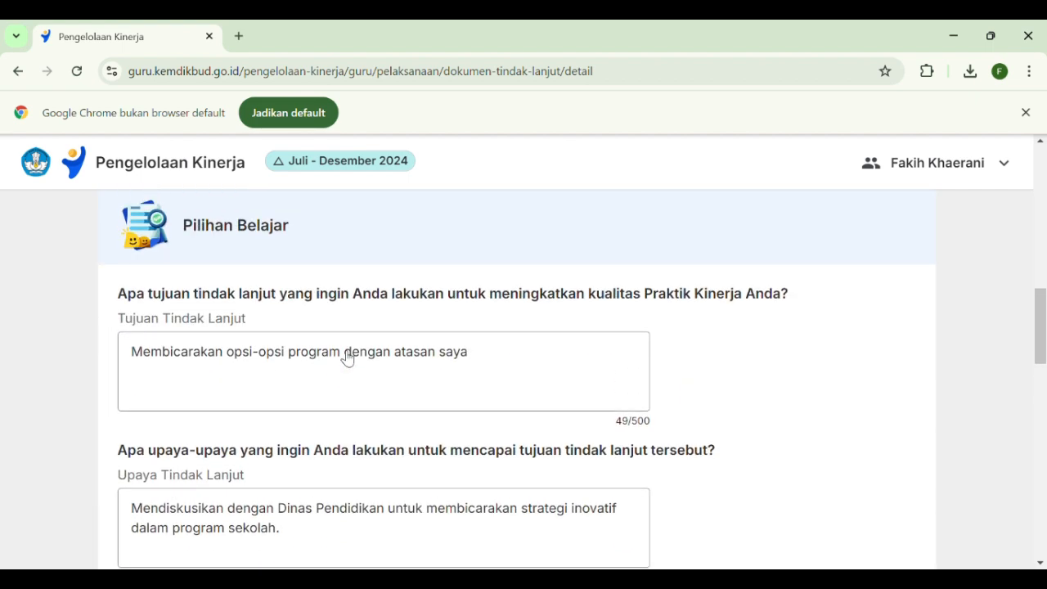
{"action": "scroll", "coordinate": [587, 313], "scroll_direction": "down", "scroll_amount": 7}
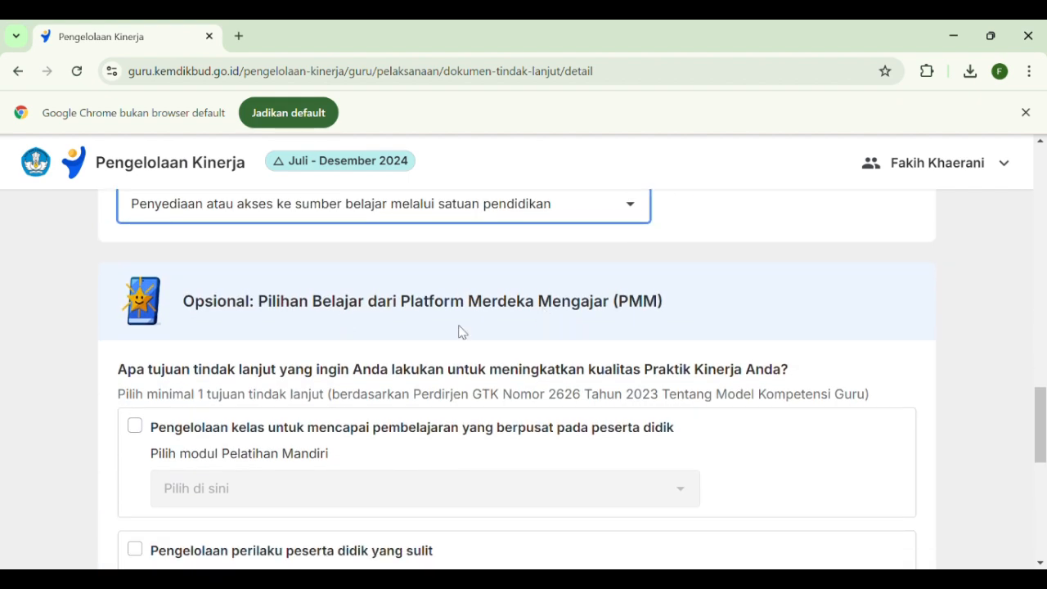
{"action": "scroll", "coordinate": [526, 337], "scroll_direction": "down", "scroll_amount": 1}
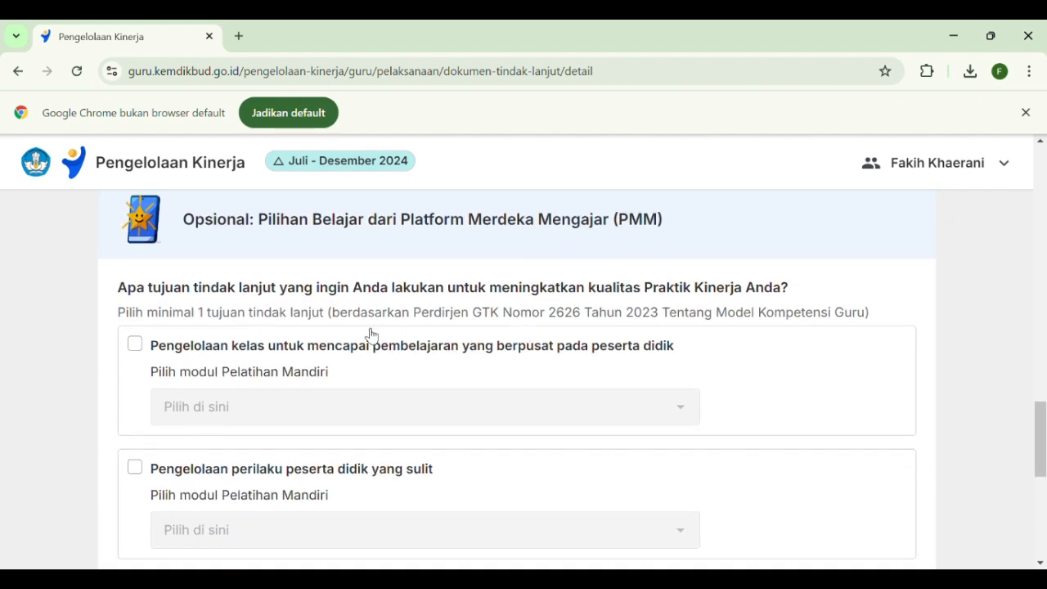
{"action": "scroll", "coordinate": [553, 356], "scroll_direction": "down", "scroll_amount": 1}
{"action": "left_click", "coordinate": [135, 264]}
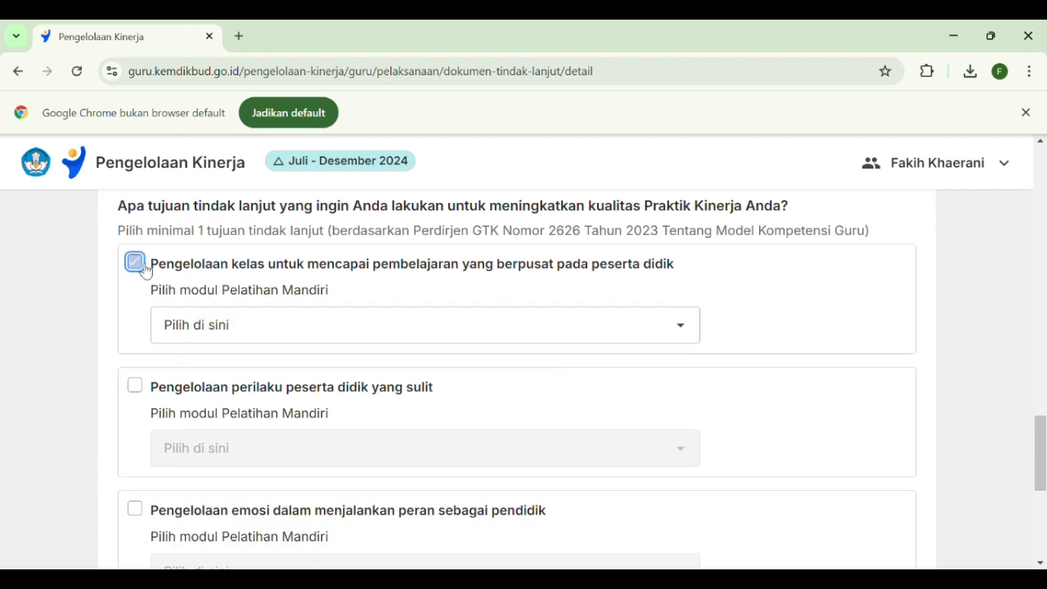
{"action": "left_click", "coordinate": [679, 329]}
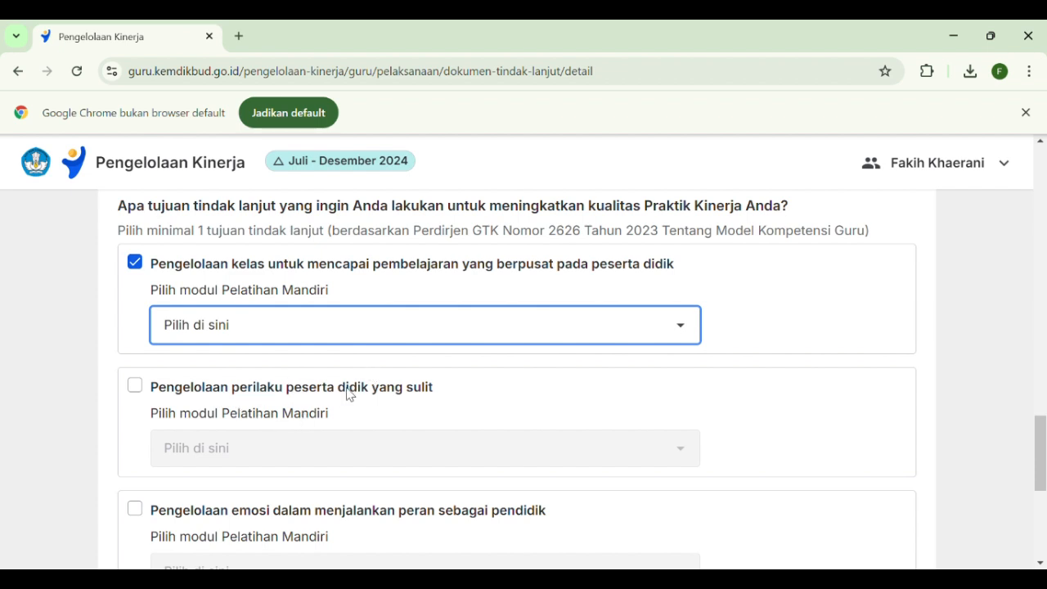
{"action": "scroll", "coordinate": [334, 371], "scroll_direction": "down", "scroll_amount": 1}
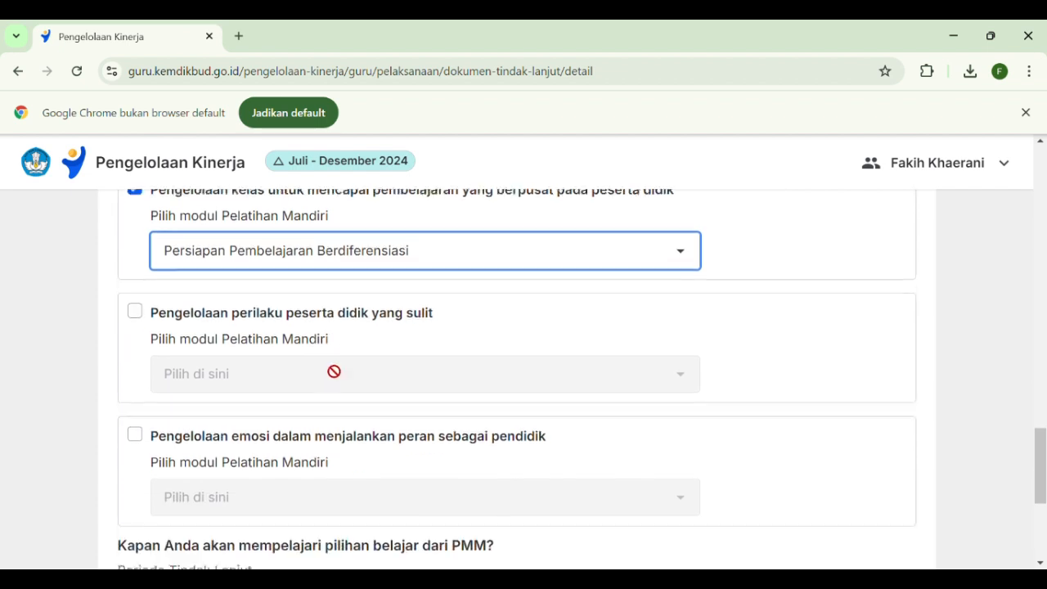
Enable the PMM goal "Pengelolaan perilaku peserta didik yang sulit" and choose the module "Layanan Responsif"
{"action": "left_click", "coordinate": [137, 304]}
{"action": "scroll", "coordinate": [246, 356], "scroll_direction": "up", "scroll_amount": 1}
{"action": "scroll", "coordinate": [368, 385], "scroll_direction": "down", "scroll_amount": 1}
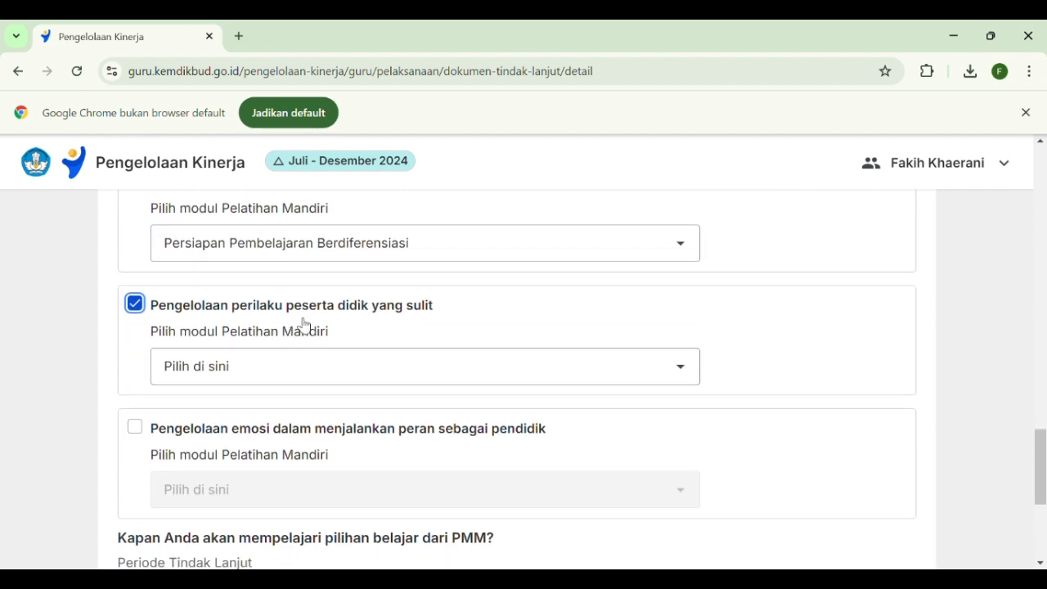
{"action": "left_click", "coordinate": [371, 368]}
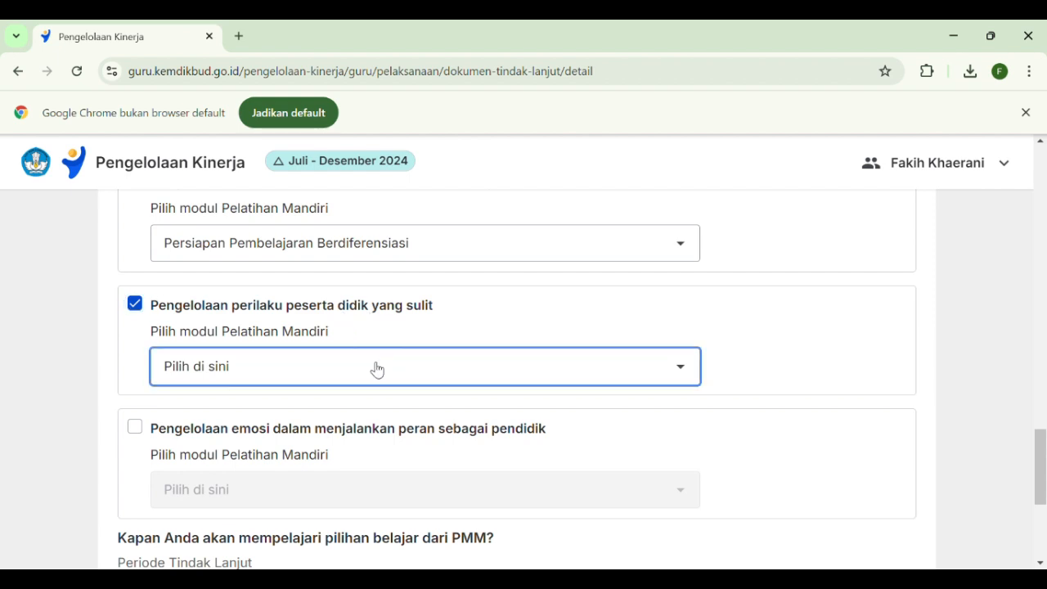
{"action": "scroll", "coordinate": [368, 365], "scroll_direction": "down", "scroll_amount": 1}
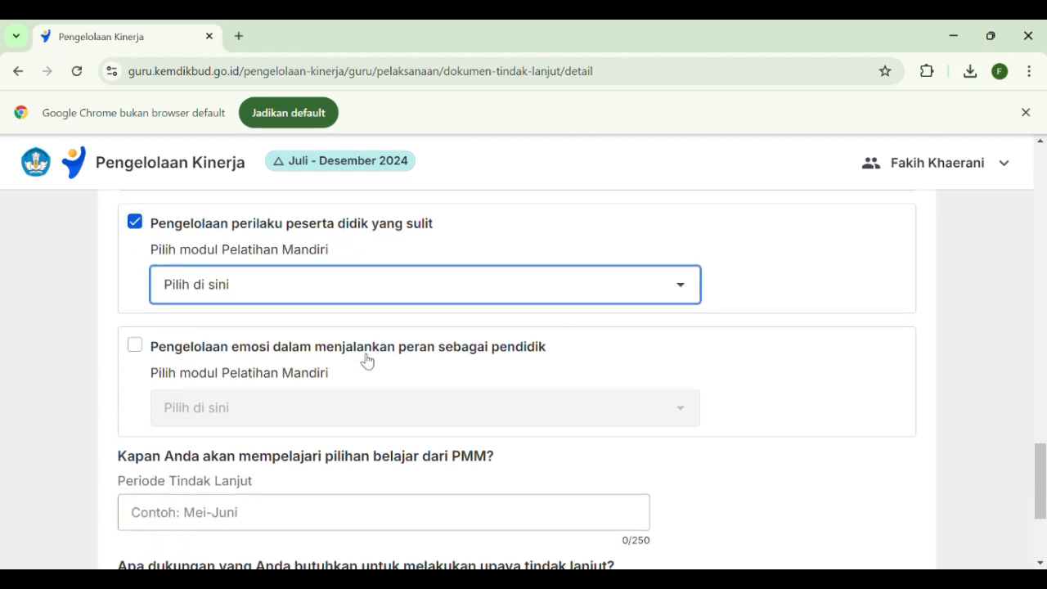
{"action": "left_click", "coordinate": [256, 348]}
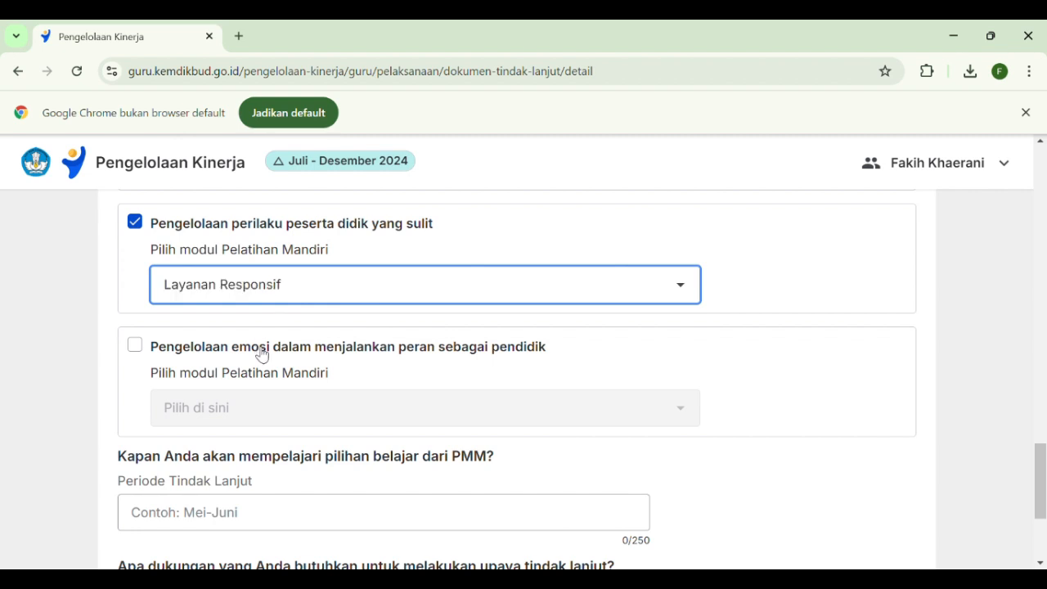
Enable the PMM goal "Pengelolaan emosi dalam menjalankan peran sebagai pendidik" and choose the module "Memahami Pembelajar Mandiri"
{"action": "left_click", "coordinate": [136, 347]}
{"action": "scroll", "coordinate": [433, 385], "scroll_direction": "down", "scroll_amount": 1}
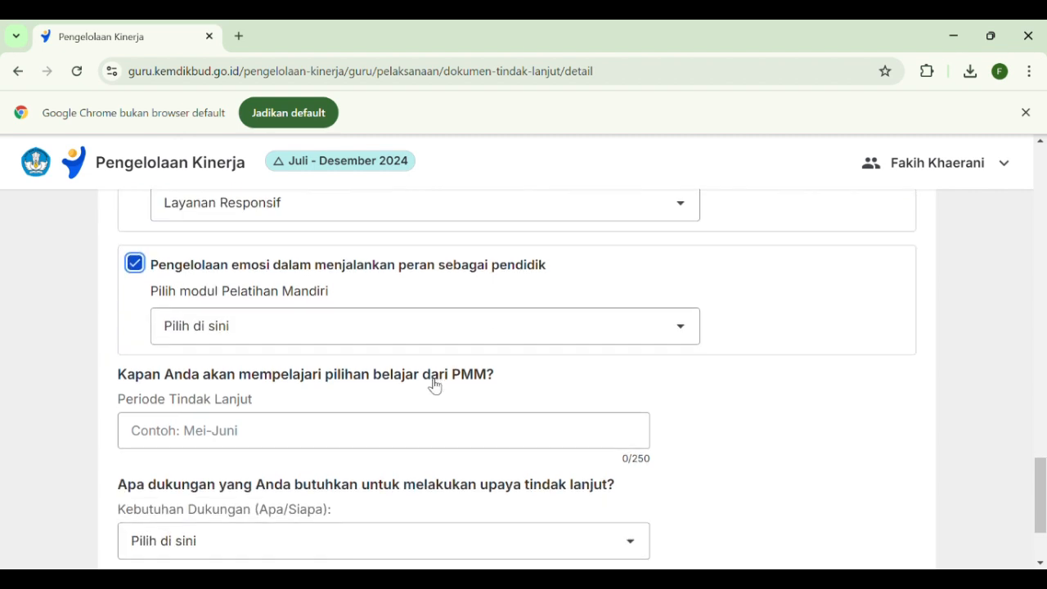
{"action": "left_click", "coordinate": [412, 342]}
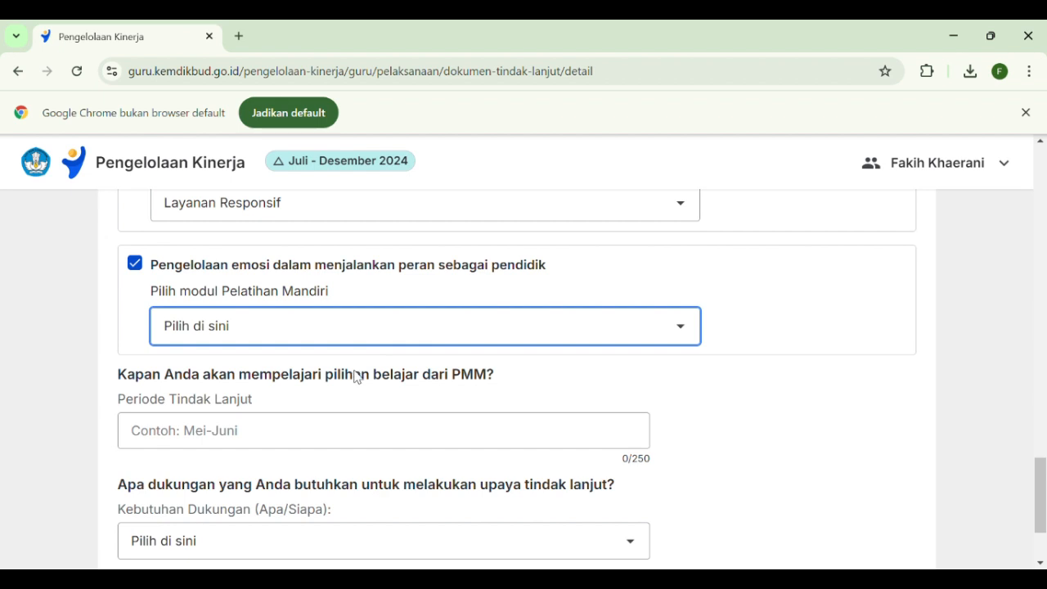
{"action": "key", "text": "Down"}
{"action": "scroll", "coordinate": [362, 373], "scroll_direction": "down", "scroll_amount": 1}
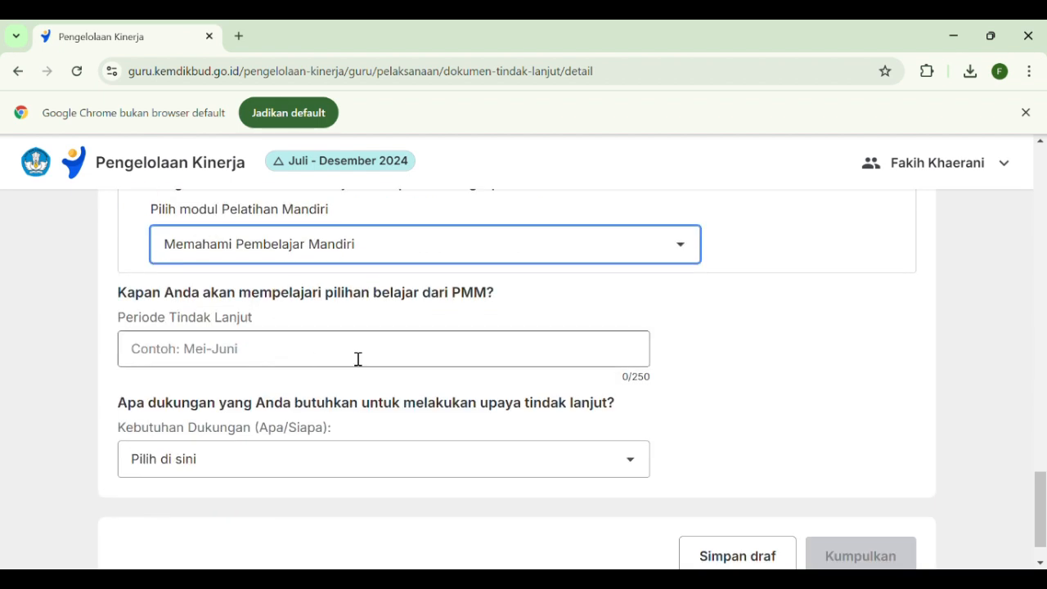
Check the chosen PMM modules, then reset the "Pengelolaan emosi" goal and select "Memahami Pembelajar Mandiri" for it again
{"action": "scroll", "coordinate": [357, 358], "scroll_direction": "up", "scroll_amount": 1}
{"action": "scroll", "coordinate": [392, 341], "scroll_direction": "up", "scroll_amount": 2}
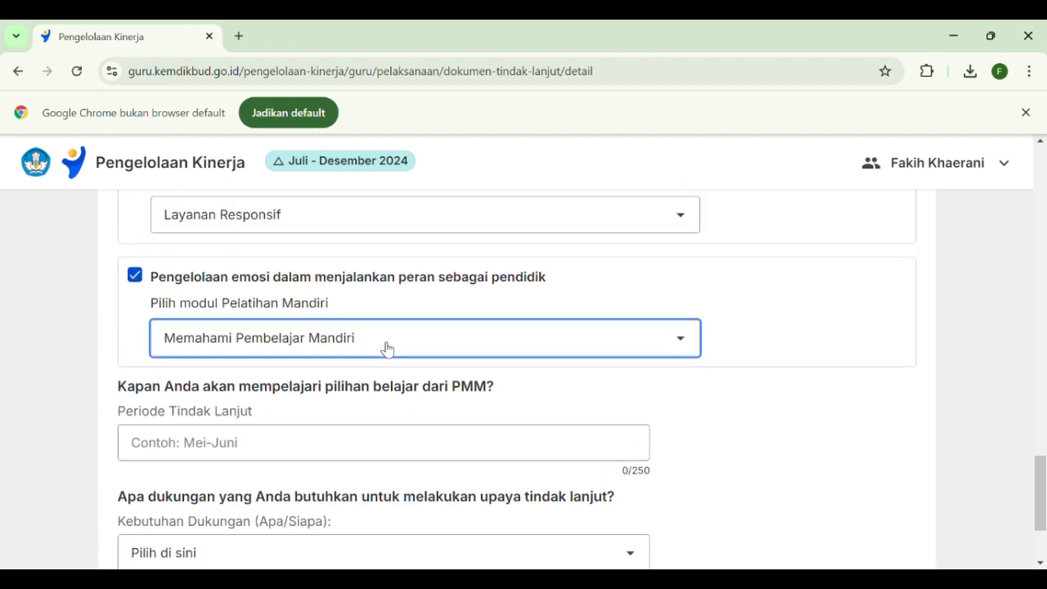
{"action": "key", "text": "shift+Tab"}
{"action": "left_click", "coordinate": [370, 243]}
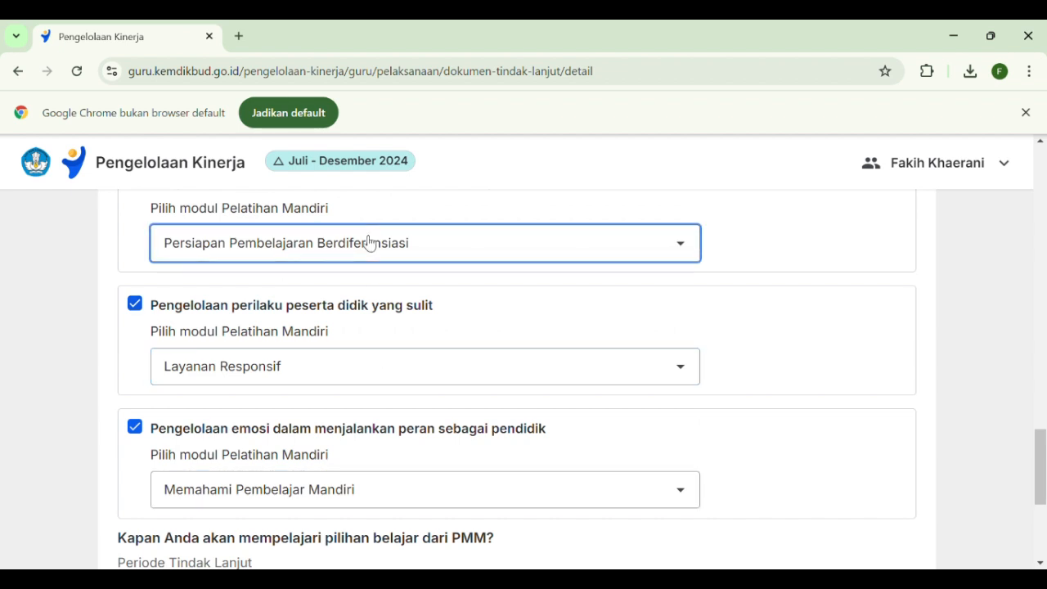
{"action": "left_click", "coordinate": [807, 472]}
{"action": "scroll", "coordinate": [407, 369], "scroll_direction": "down", "scroll_amount": 1}
{"action": "left_click", "coordinate": [135, 345]}
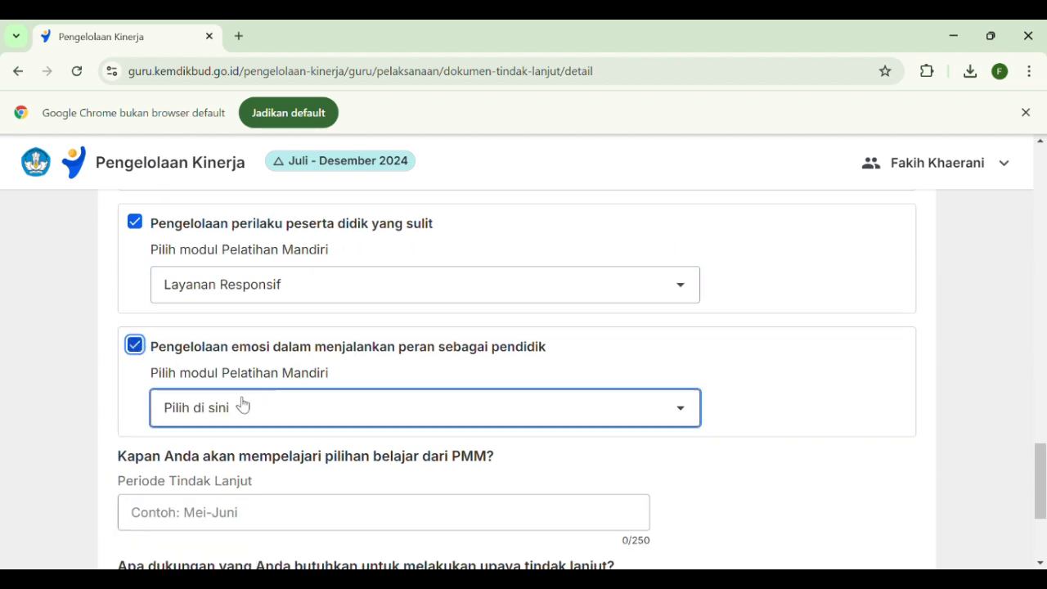
{"action": "scroll", "coordinate": [286, 446], "scroll_direction": "down", "scroll_amount": 1}
{"action": "scroll", "coordinate": [288, 449], "scroll_direction": "down", "scroll_amount": 1}
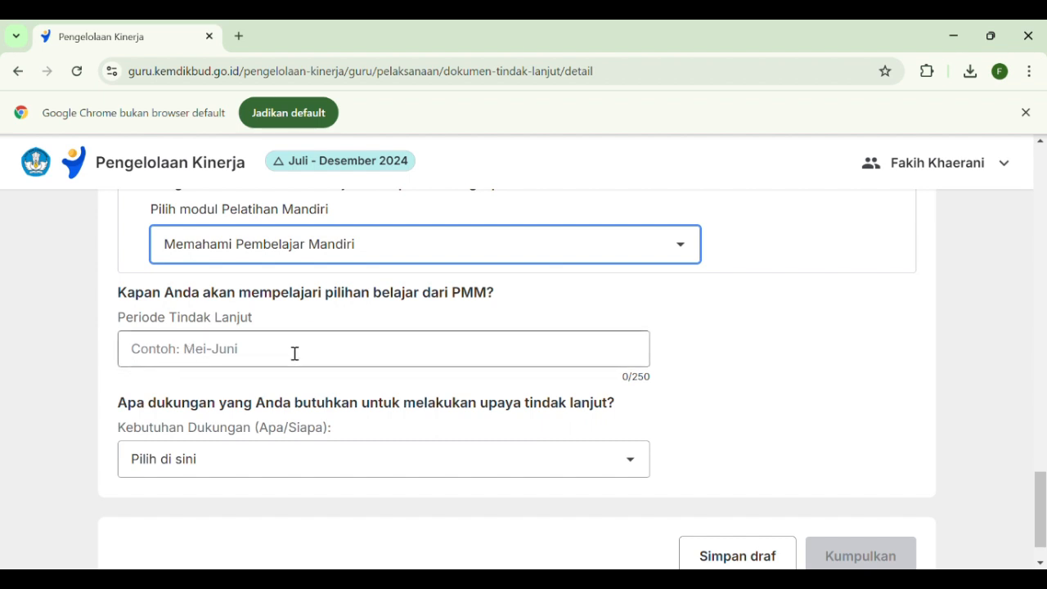
Set the Periode Tindak Lanjut for studying the PMM learning choices to "Oktober-November"
{"action": "left_click", "coordinate": [265, 361]}
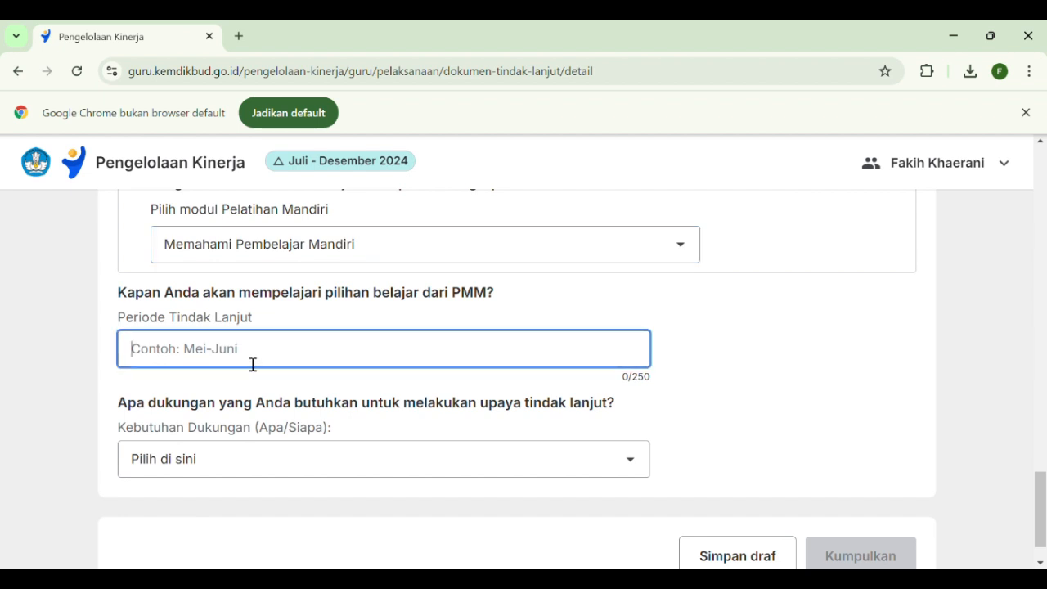
{"action": "type", "text": "Oktober-N"}
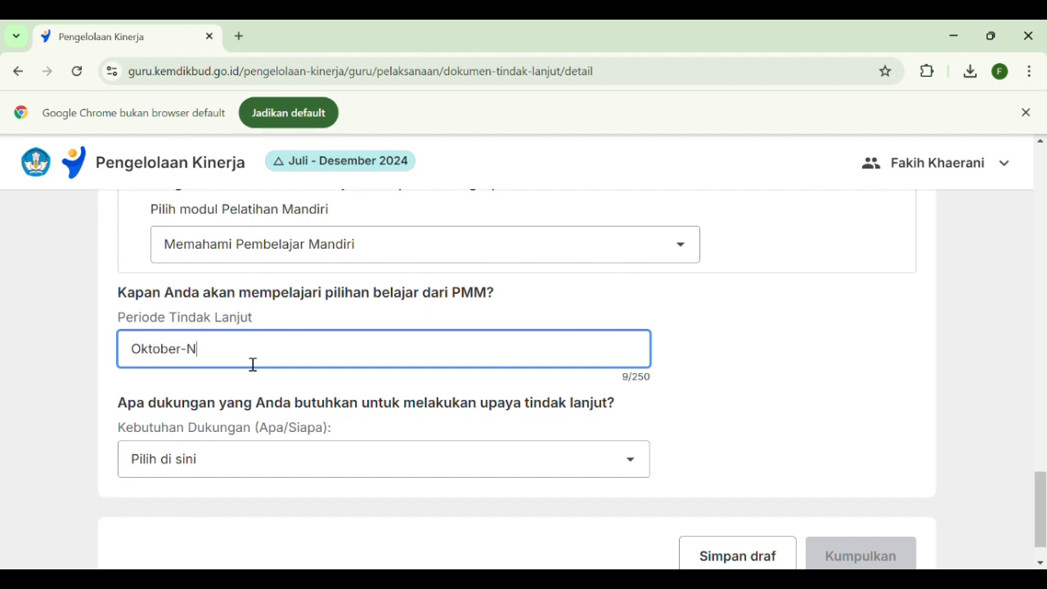
{"action": "type", "text": "ovember"}
{"action": "left_click", "coordinate": [703, 347]}
Set Kebutuhan Dukungan in the PMM section to "Penyediaan atau akses ke sumber belajar melalui satuan pendidikan"
{"action": "scroll", "coordinate": [355, 382], "scroll_direction": "down", "scroll_amount": 1}
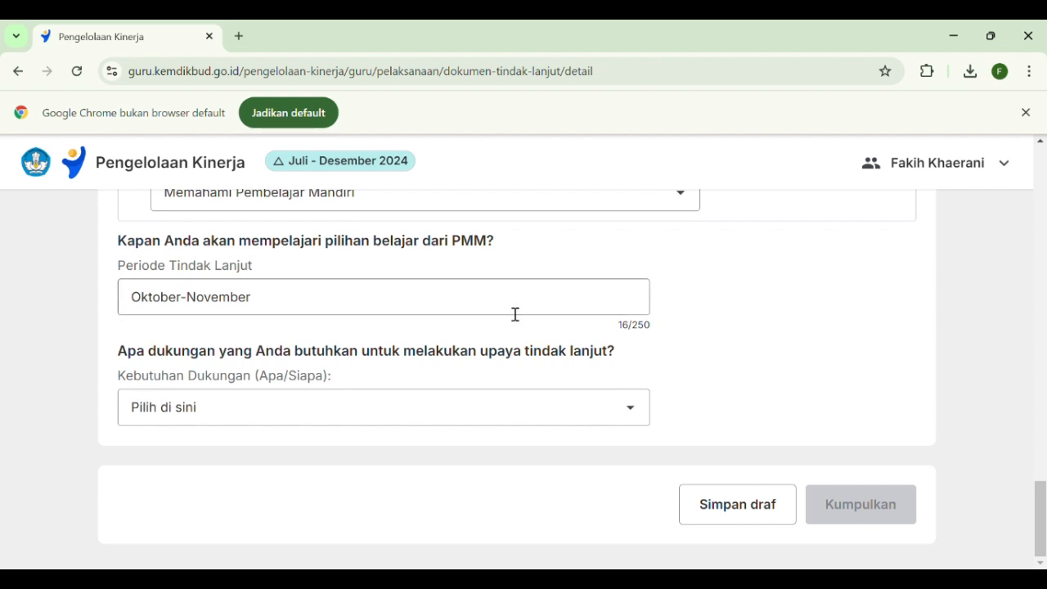
{"action": "left_click", "coordinate": [630, 413]}
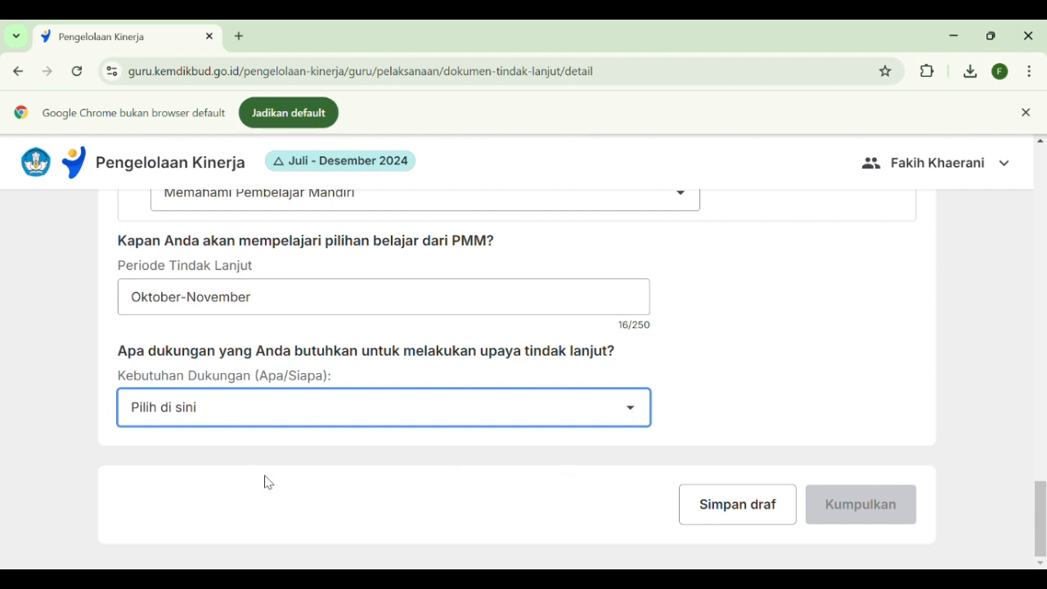
{"action": "key", "text": "Down"}
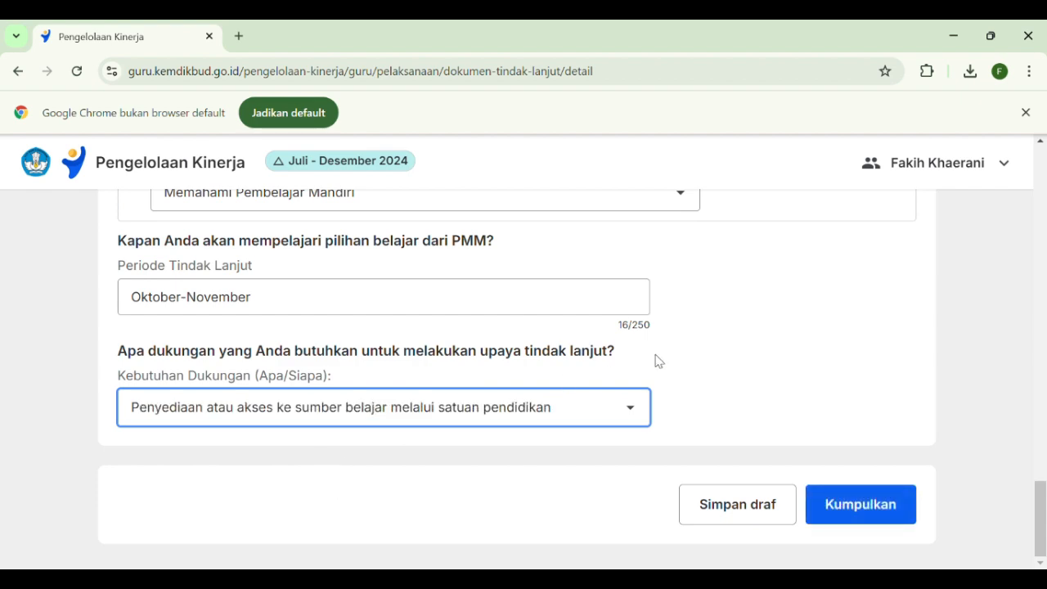
Review the whole Formulir Diskusi Tindak Lanjut, from Refleksi Guru to the PMM learning choices
{"action": "scroll", "coordinate": [613, 308], "scroll_direction": "up", "scroll_amount": 15}
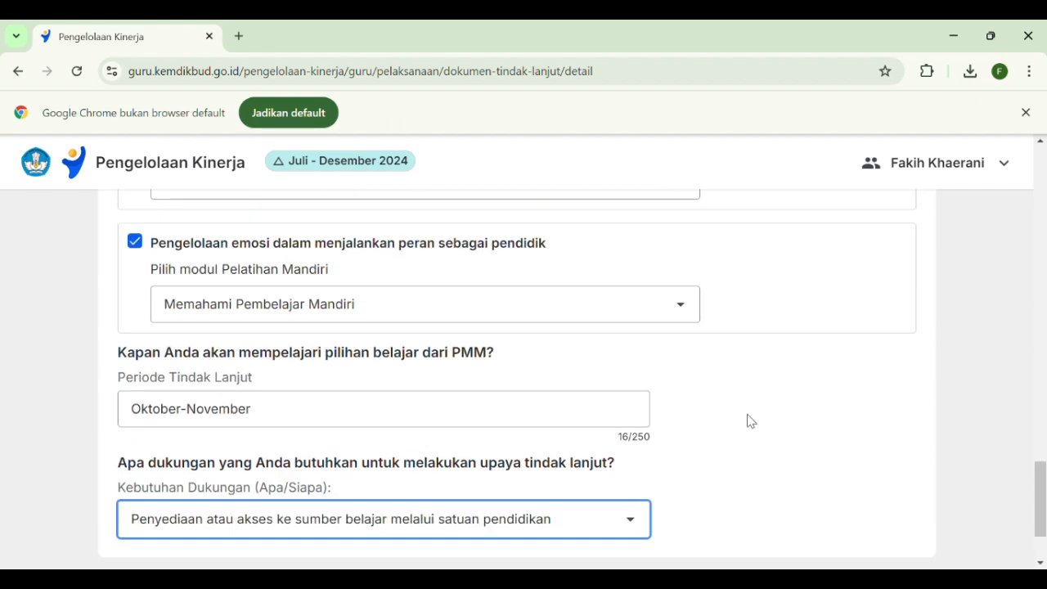
{"action": "scroll", "coordinate": [615, 336], "scroll_direction": "up", "scroll_amount": 3}
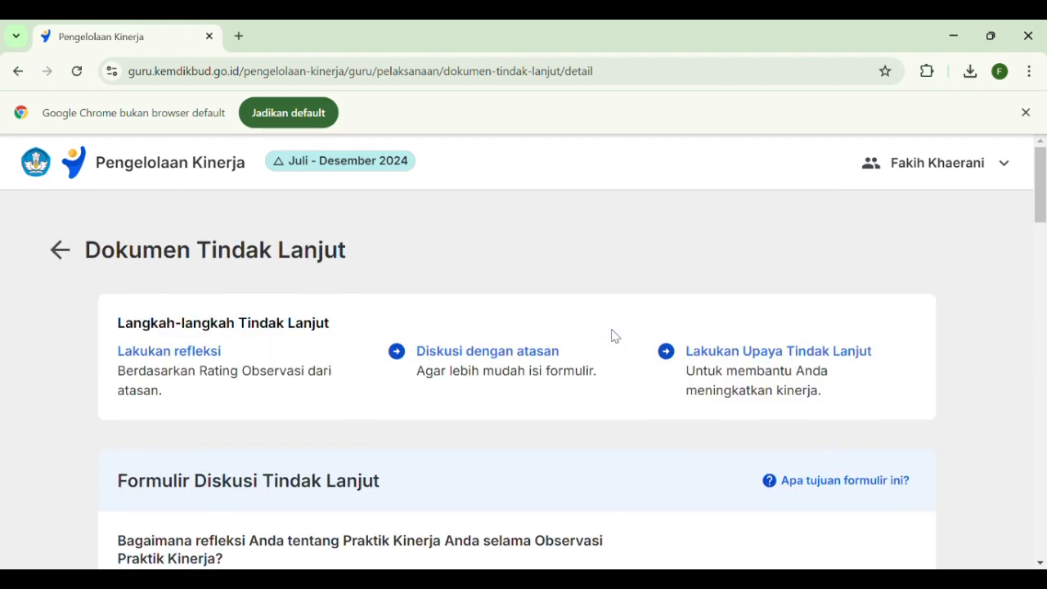
{"action": "scroll", "coordinate": [613, 334], "scroll_direction": "down", "scroll_amount": 4}
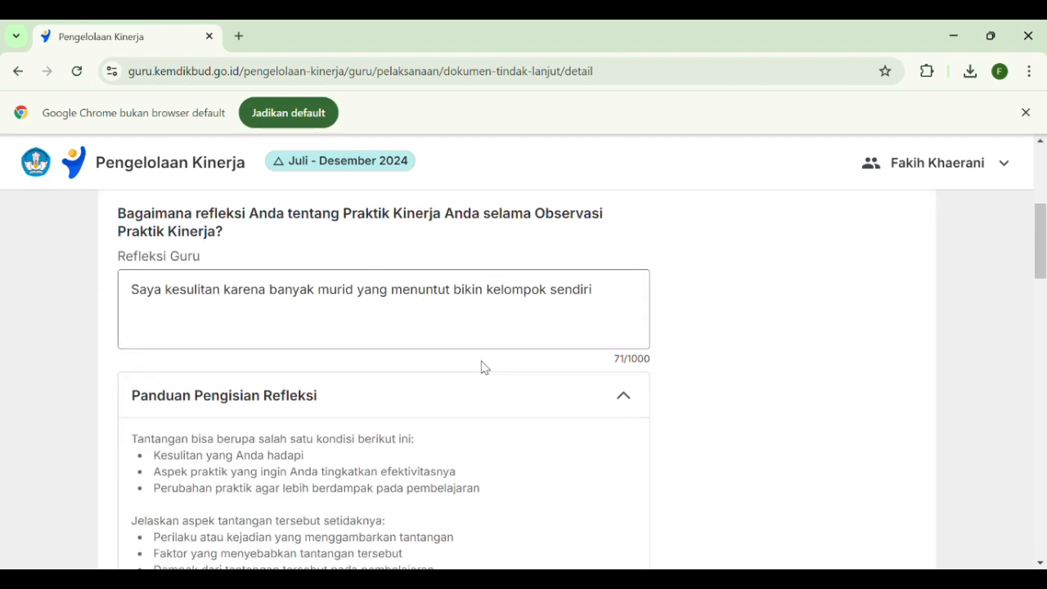
{"action": "scroll", "coordinate": [482, 367], "scroll_direction": "down", "scroll_amount": 7}
{"action": "scroll", "coordinate": [483, 377], "scroll_direction": "down", "scroll_amount": 1}
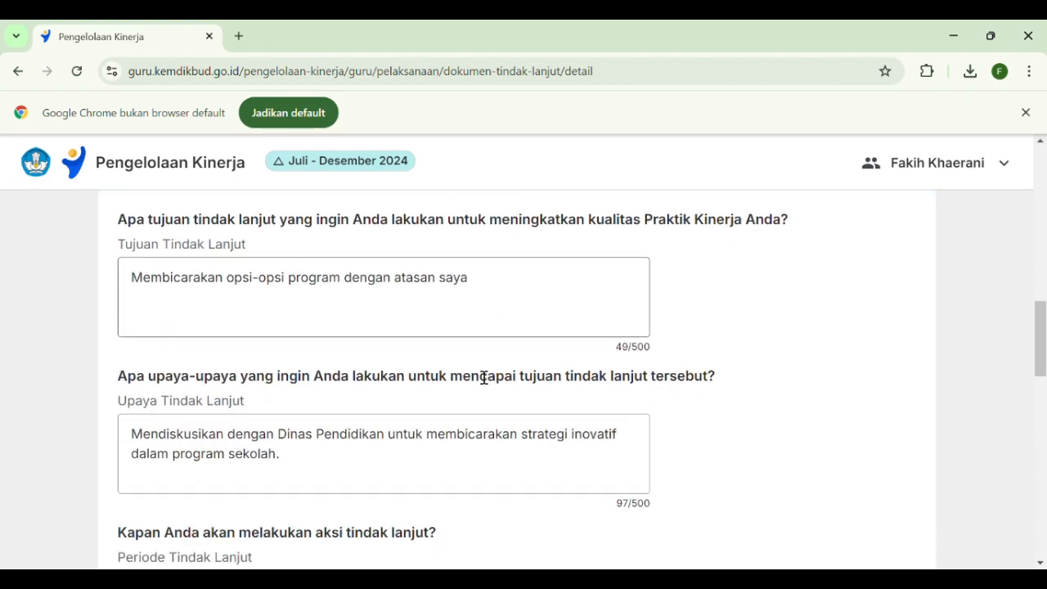
{"action": "scroll", "coordinate": [430, 441], "scroll_direction": "down", "scroll_amount": 5}
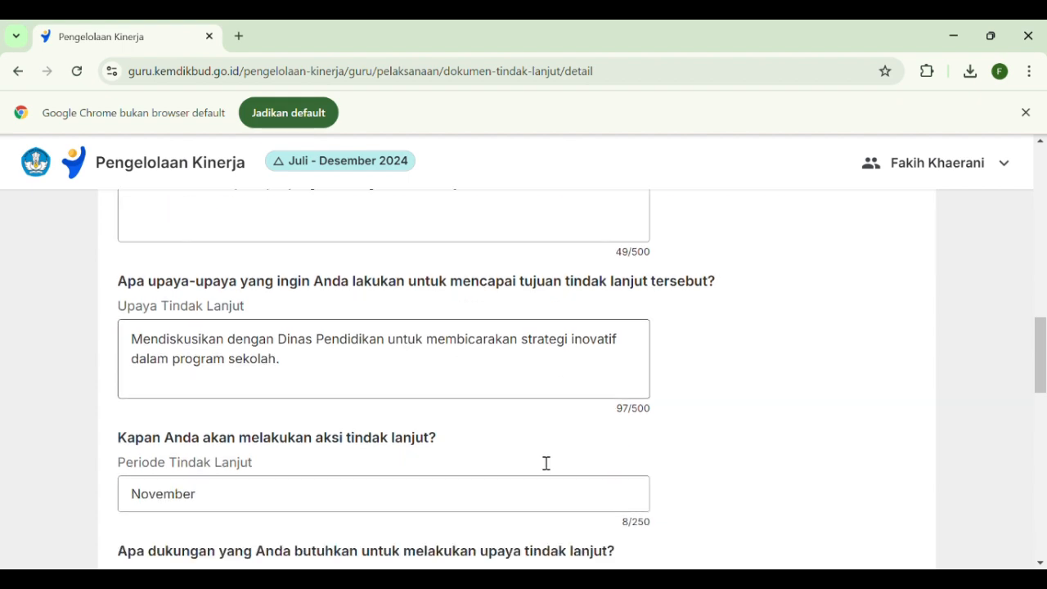
{"action": "scroll", "coordinate": [470, 351], "scroll_direction": "down", "scroll_amount": 8}
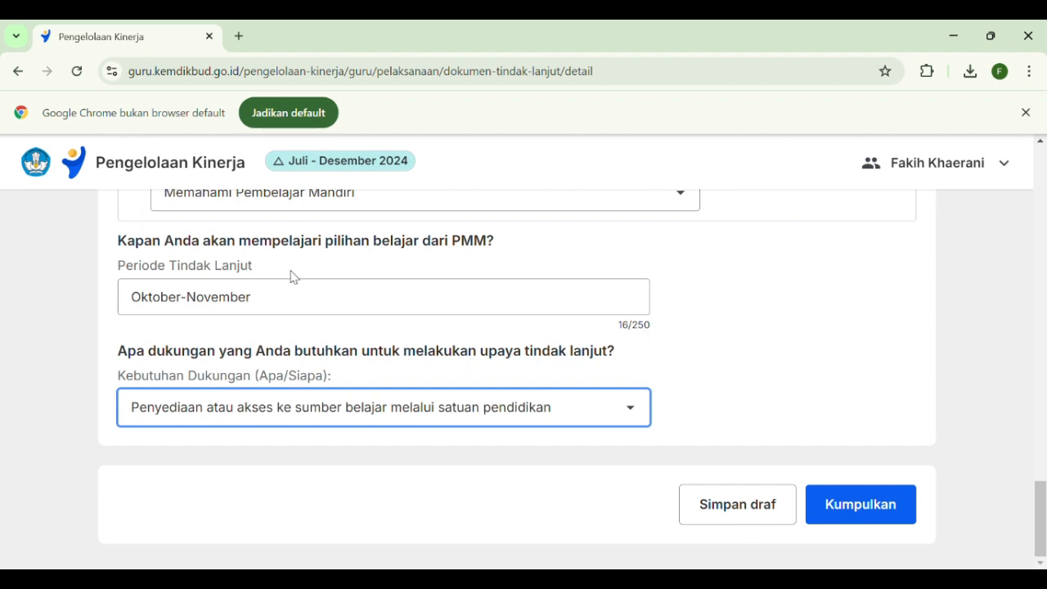
Submit the Dokumen Tindak Lanjut, acknowledging that its contents can be changed until it is assessed
{"action": "left_click", "coordinate": [854, 508]}
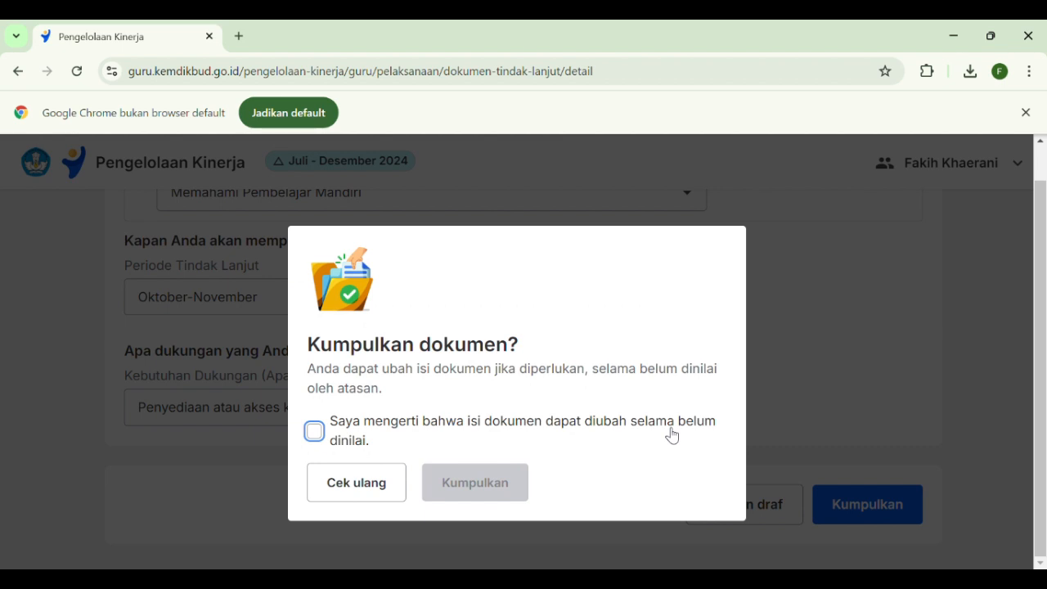
{"action": "left_click", "coordinate": [316, 434]}
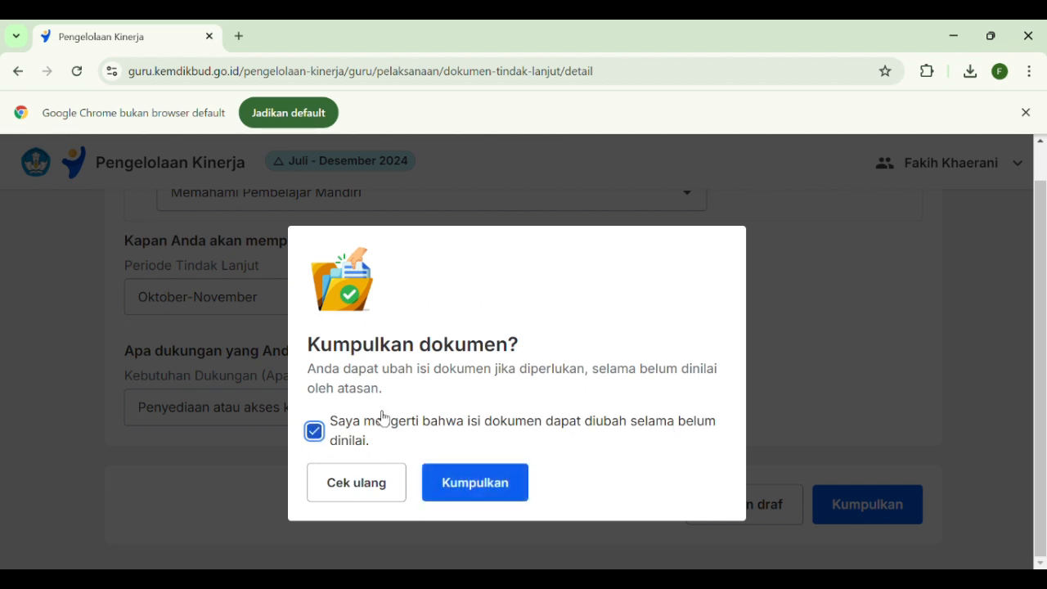
{"action": "left_click", "coordinate": [519, 494]}
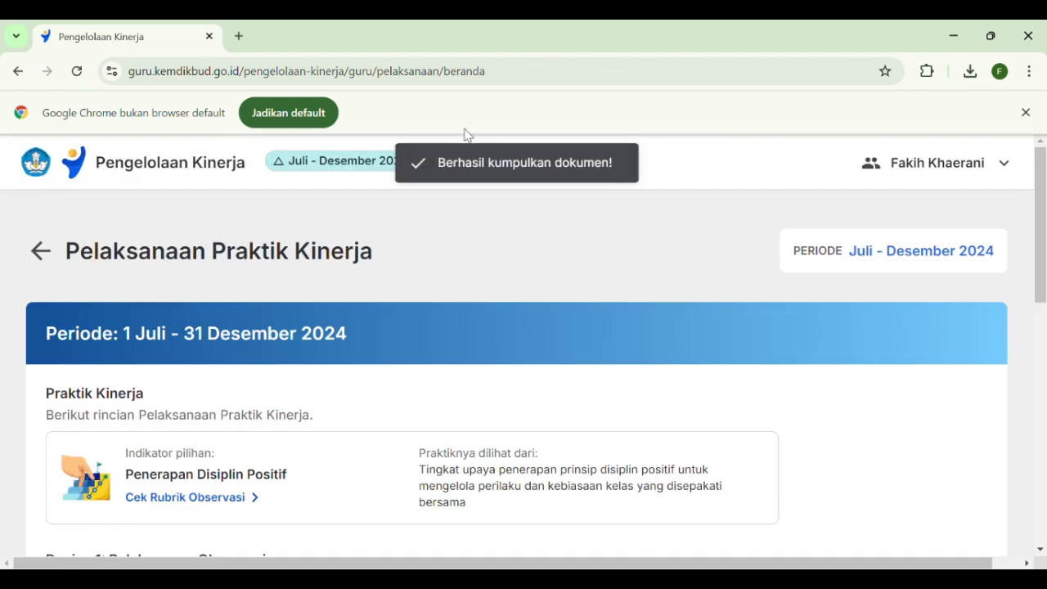
Review the progress of the Bagian 1 observation stages and the Bagian 2 follow-up stages on the Pelaksanaan Praktik Kinerja page
{"action": "scroll", "coordinate": [653, 383], "scroll_direction": "down", "scroll_amount": 3}
{"action": "scroll", "coordinate": [651, 383], "scroll_direction": "down", "scroll_amount": 1}
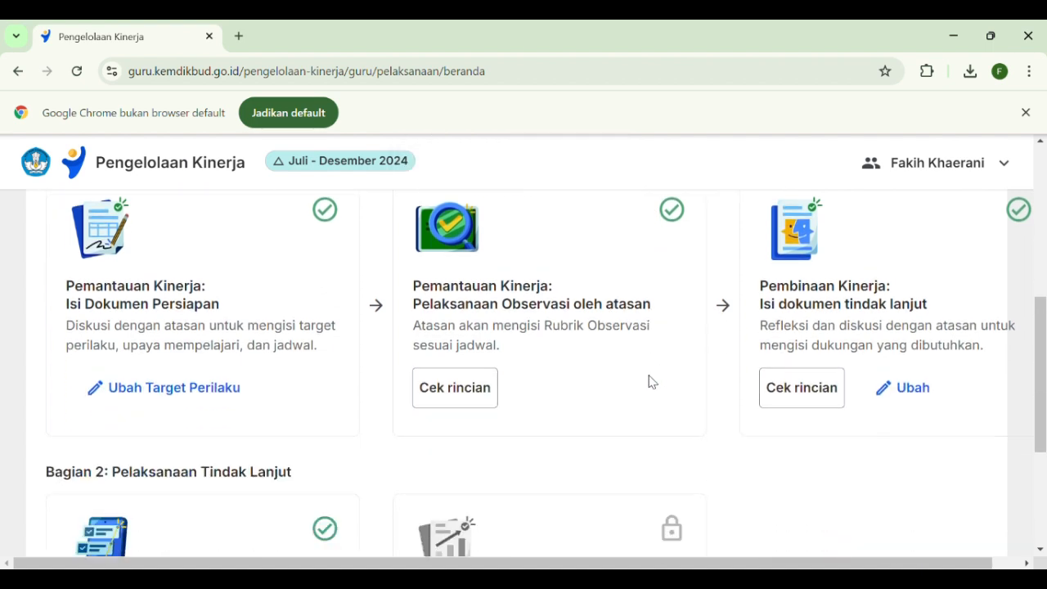
{"action": "scroll", "coordinate": [659, 360], "scroll_direction": "up", "scroll_amount": 2}
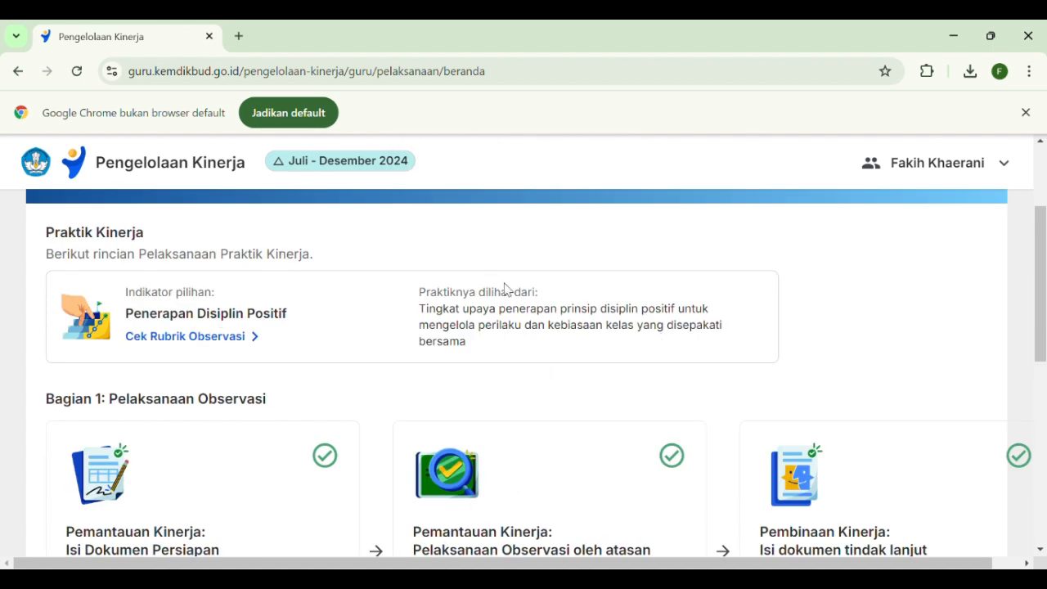
{"action": "scroll", "coordinate": [709, 367], "scroll_direction": "down", "scroll_amount": 5}
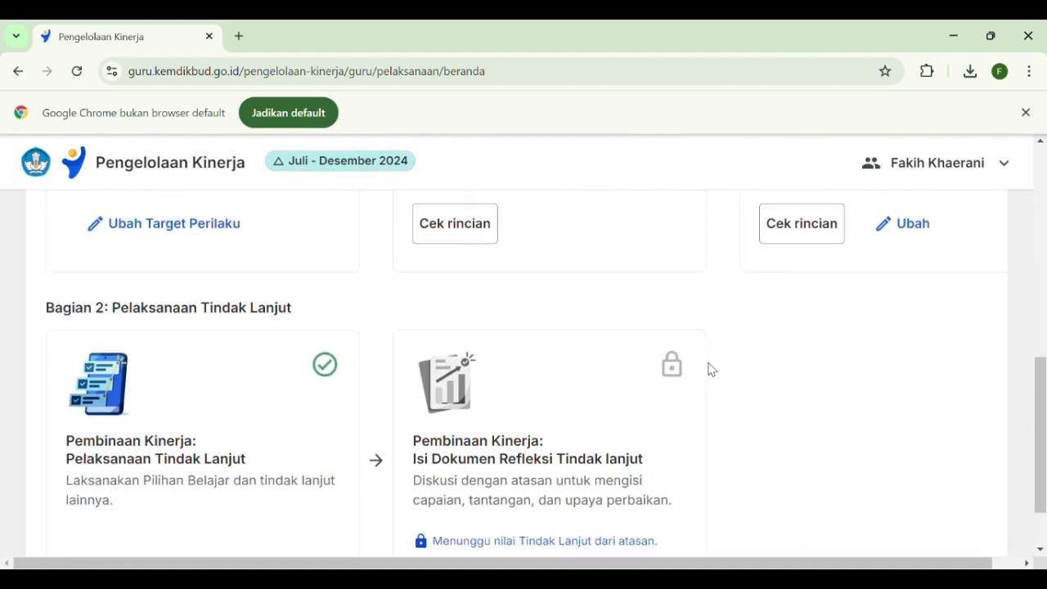
{"action": "scroll", "coordinate": [708, 369], "scroll_direction": "down", "scroll_amount": 1}
{"action": "scroll", "coordinate": [705, 364], "scroll_direction": "up", "scroll_amount": 3}
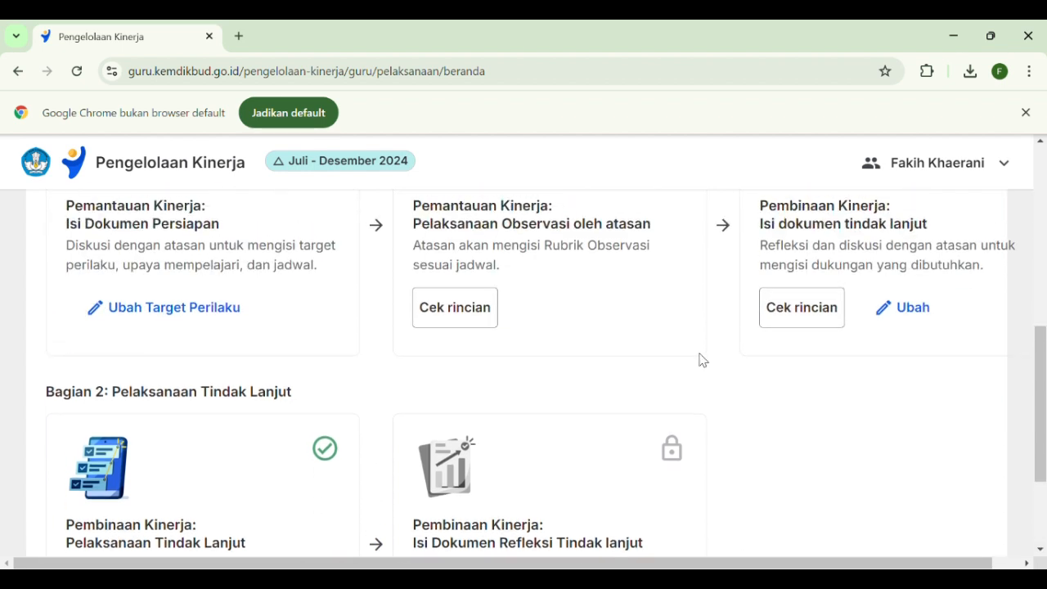
{"action": "scroll", "coordinate": [737, 357], "scroll_direction": "down", "scroll_amount": 3}
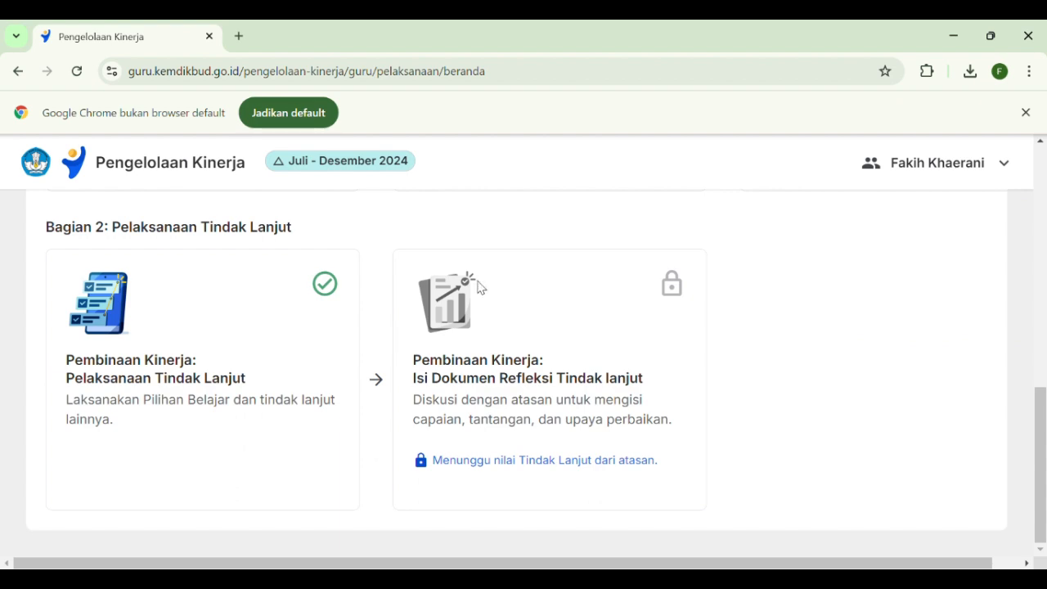
{"action": "scroll", "coordinate": [531, 357], "scroll_direction": "up", "scroll_amount": 1}
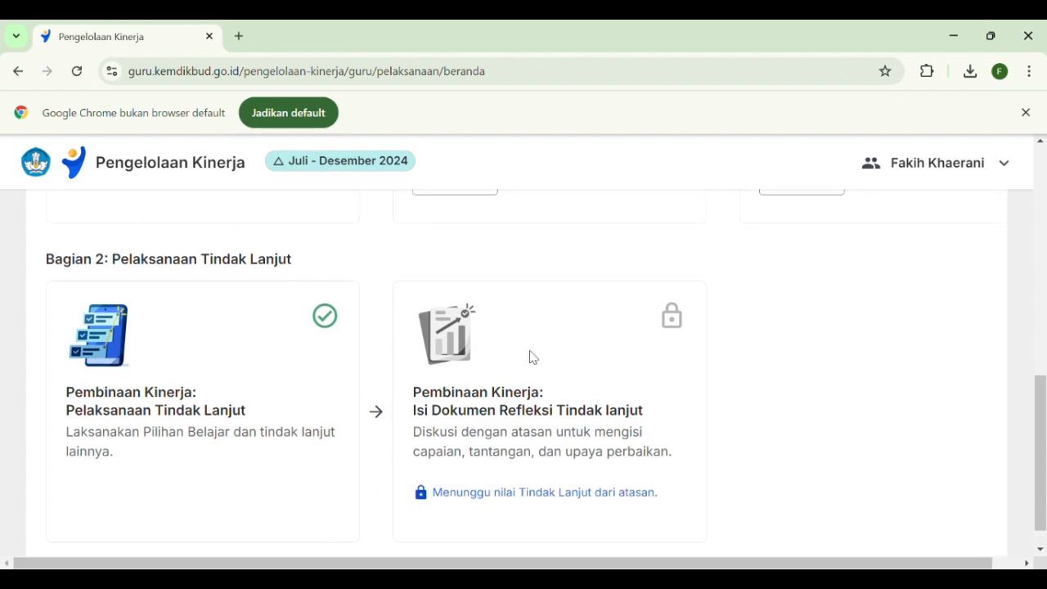